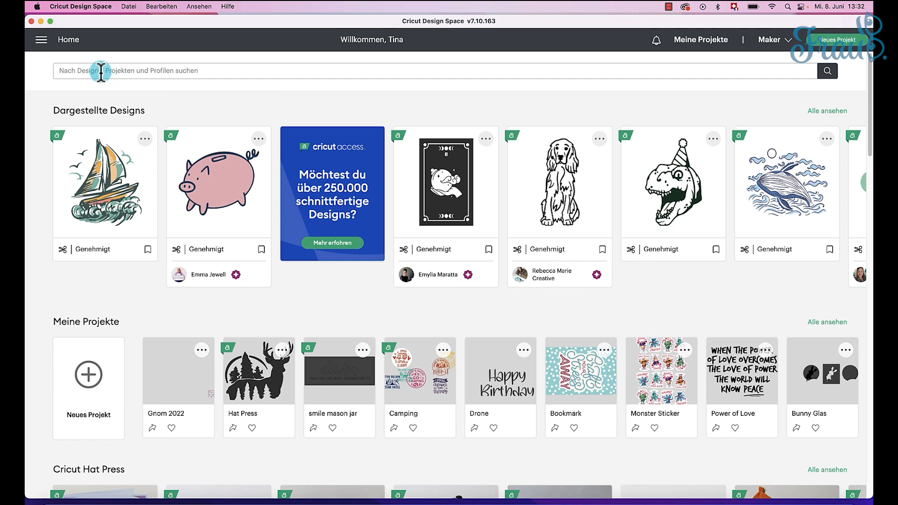
Step: Search the library for "Einlegekarte" and show all matching Cricut projects
click(101, 71)
text(Ein)
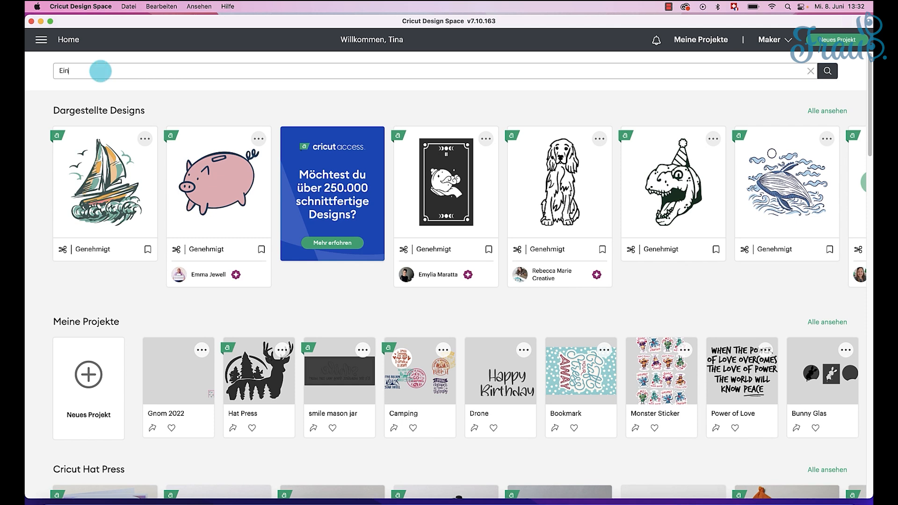
text(legekare)
text(te)
key(Return)
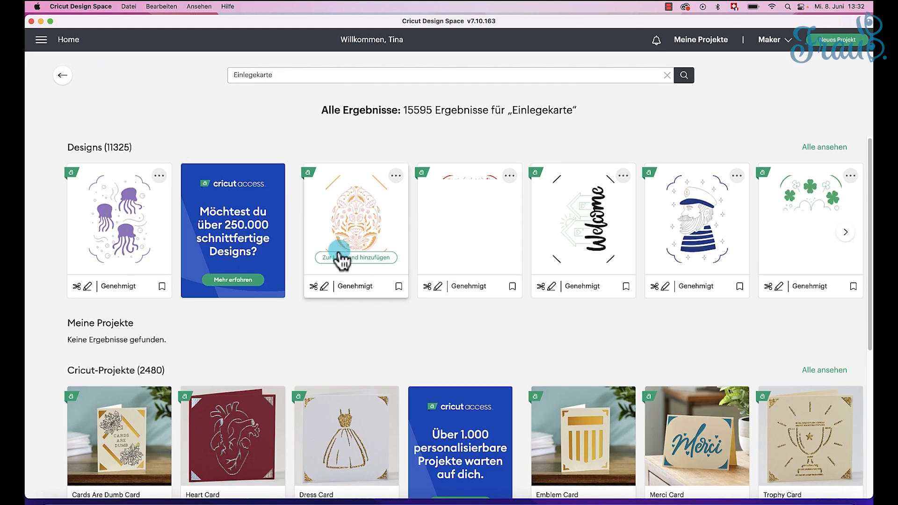
scroll(157, 220, down, 5)
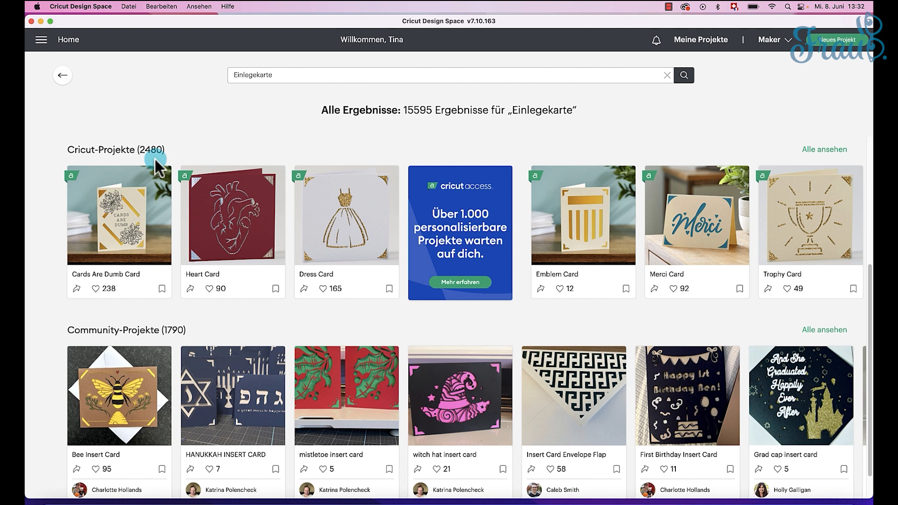
click(819, 154)
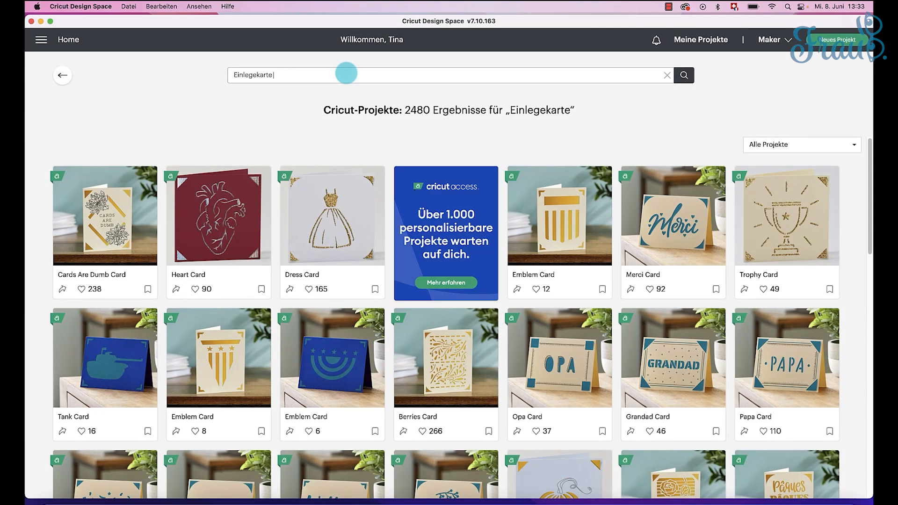
Step: Narrow the project search to "Einlegekarte Birthday" and browse the birthday card projects
text(Birthday)
key(Return)
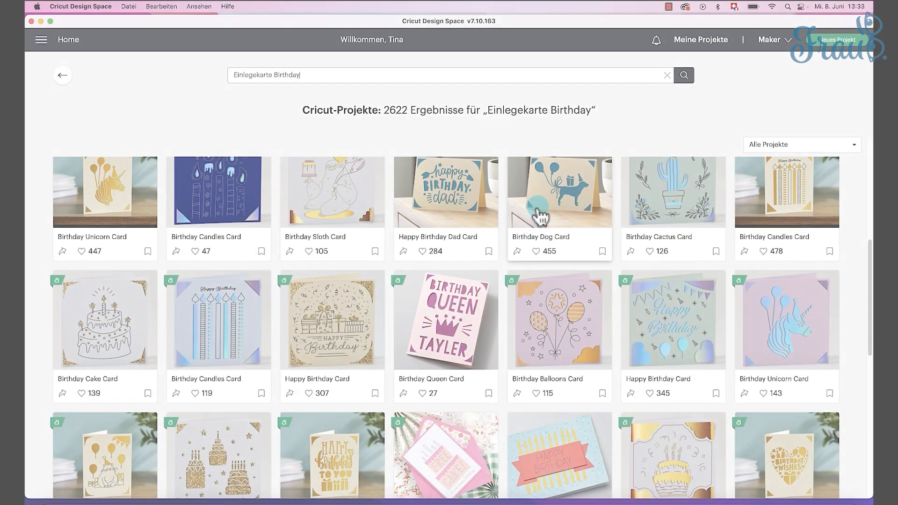
scroll(540, 217, down, 1)
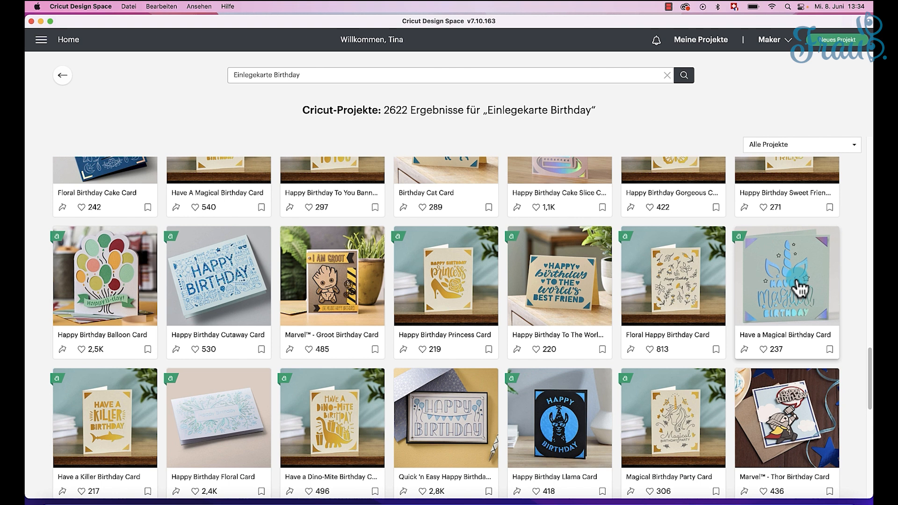
Step: Check the final size options in the Have a Magical Birthday Card project details and close them
click(800, 290)
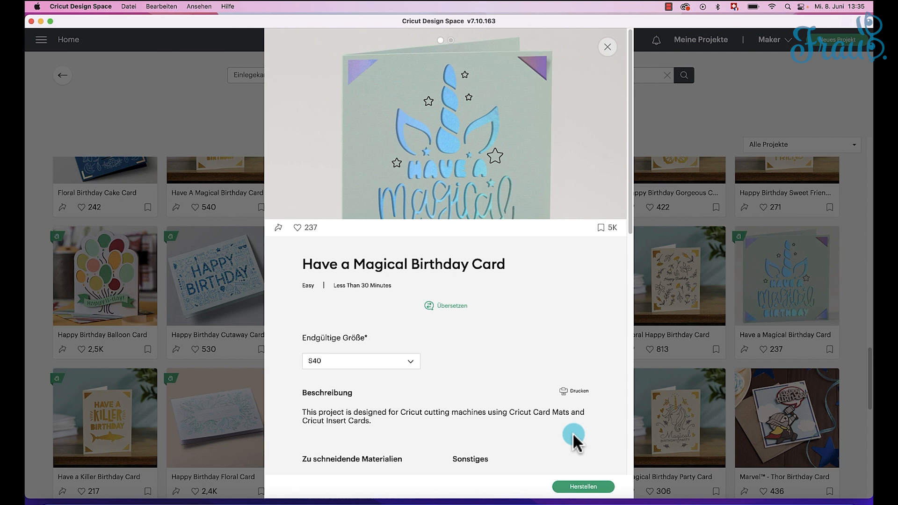
click(411, 363)
click(411, 364)
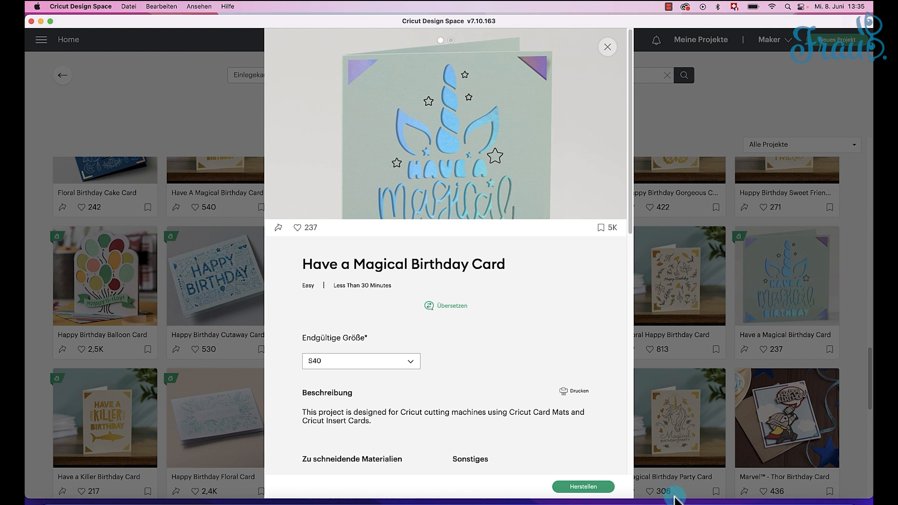
click(607, 48)
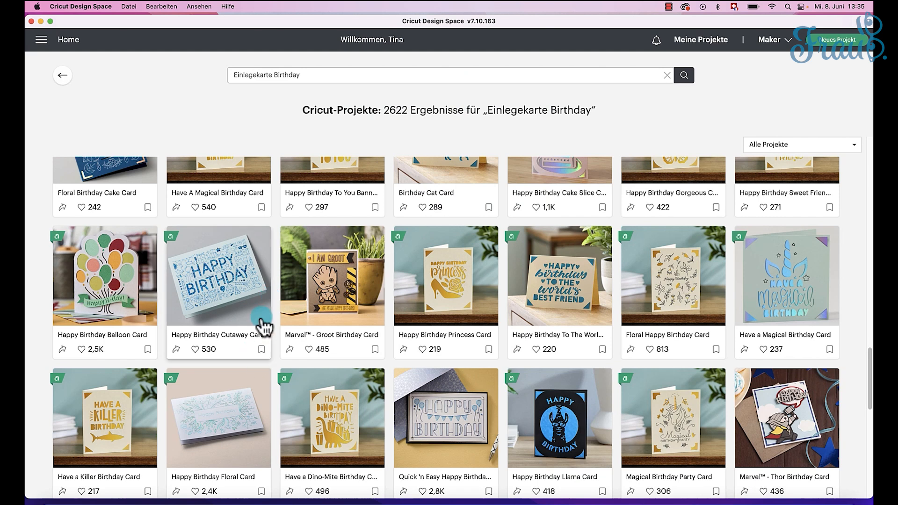
Step: Review the size, materials and preparation instructions of the Happy Birthday Cutaway Card project, and close its details
click(250, 293)
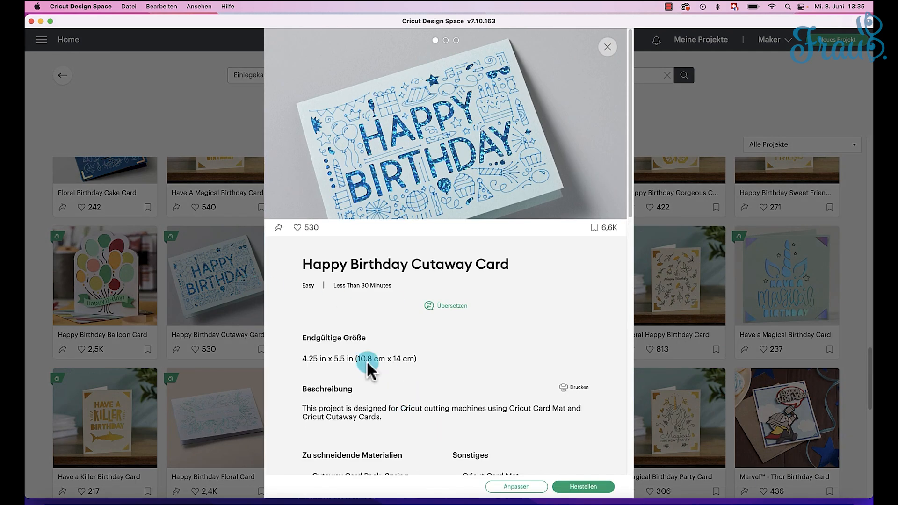
scroll(409, 365, down, 5)
scroll(406, 363, down, 4)
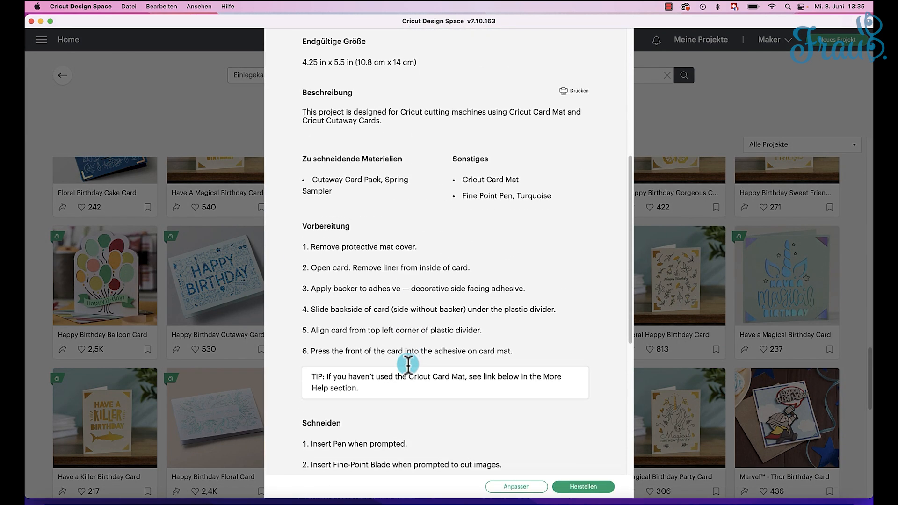
scroll(406, 363, up, 9)
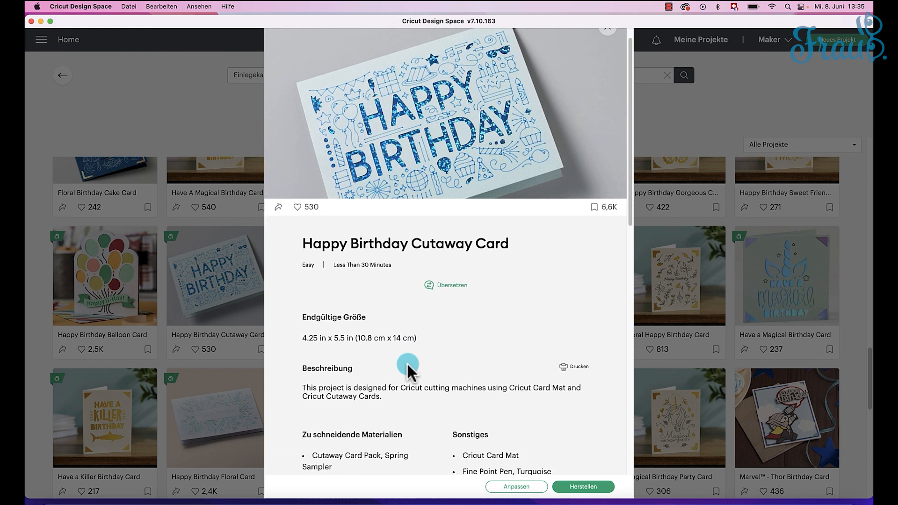
scroll(407, 369, down, 5)
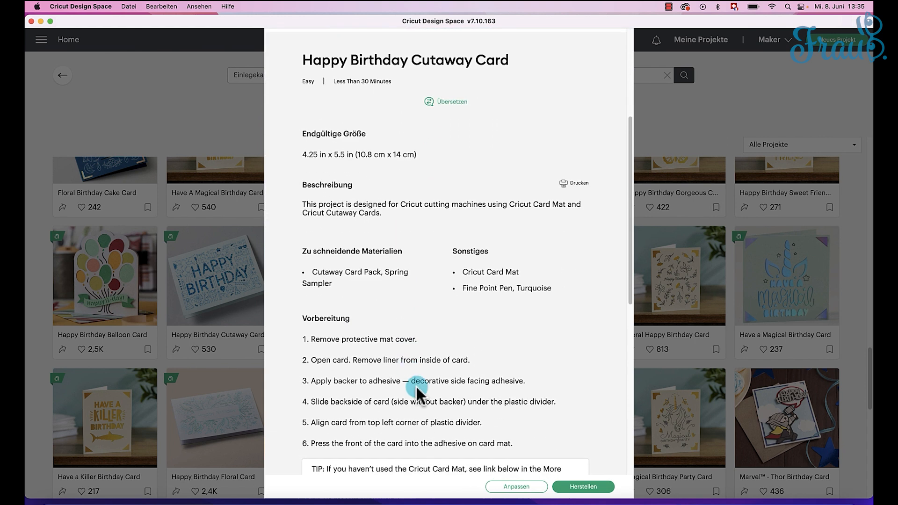
scroll(484, 283, up, 2)
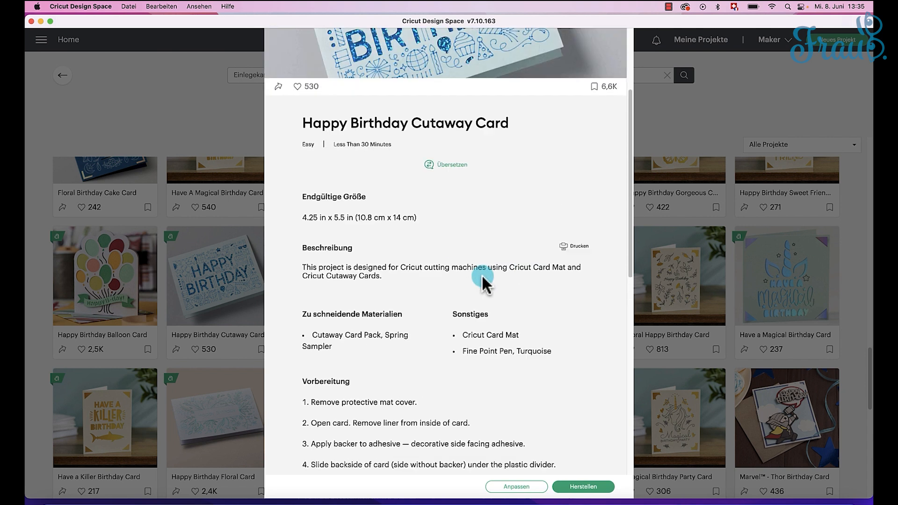
scroll(484, 281, up, 3)
click(604, 48)
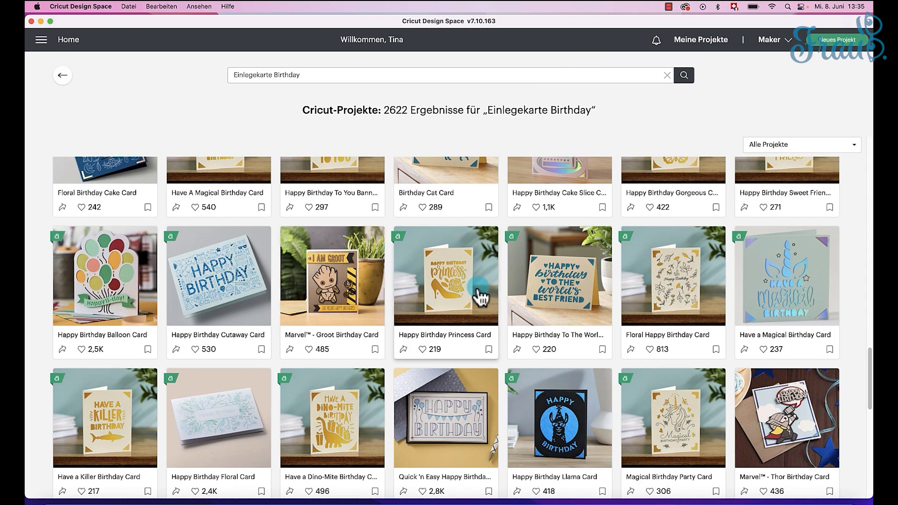
Step: Check which final sizes the Floral Happy Birthday Card project offers and close its details
click(683, 286)
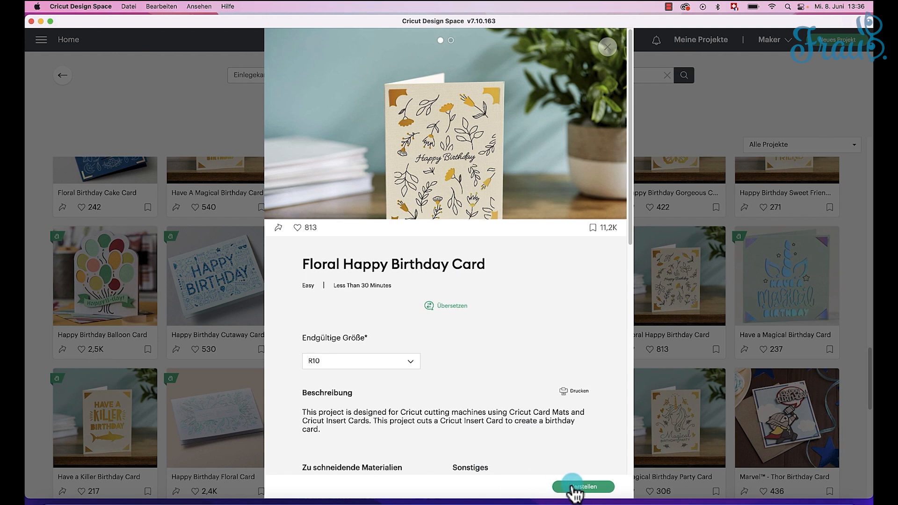
mouse_move(416, 101)
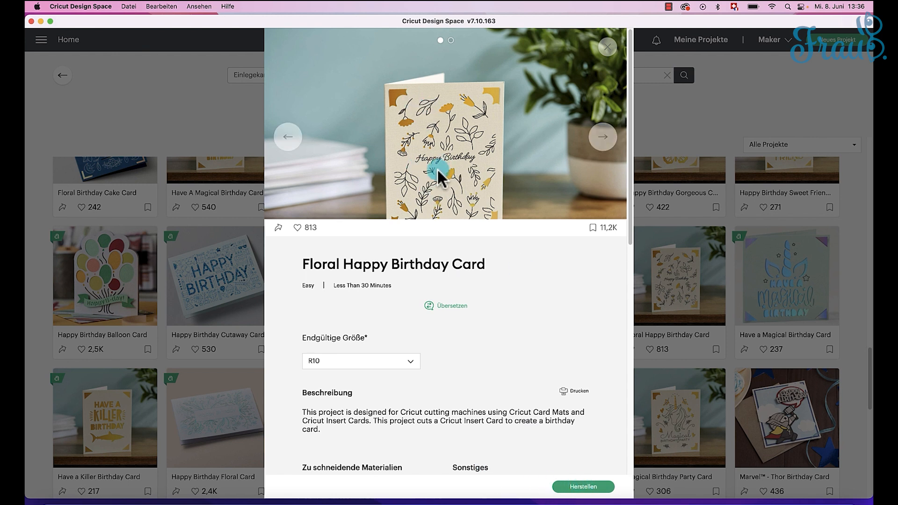
click(380, 367)
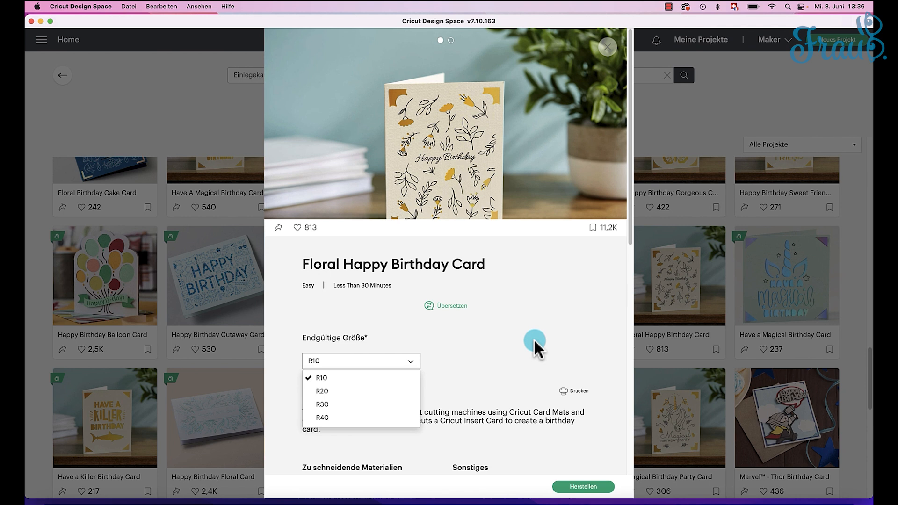
click(605, 49)
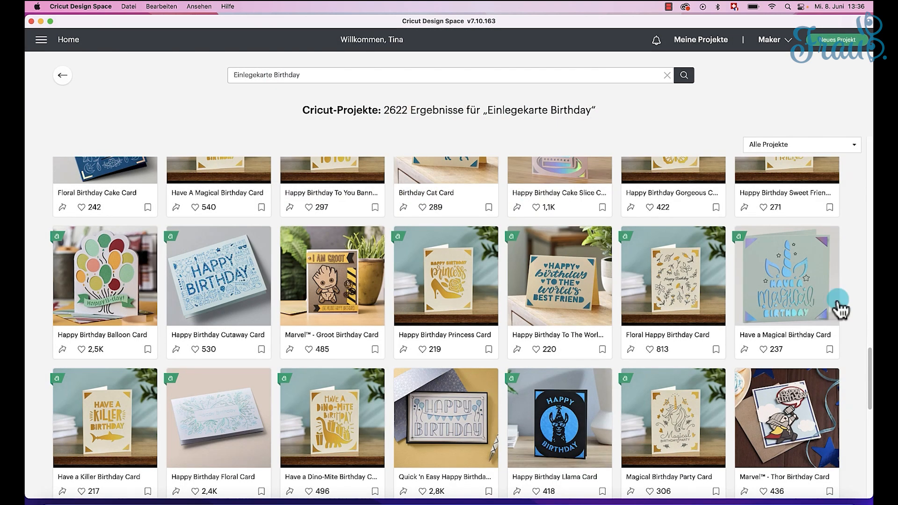
Step: Open the Have a Magical Birthday Card project and send it to mat preparation
click(796, 317)
click(575, 486)
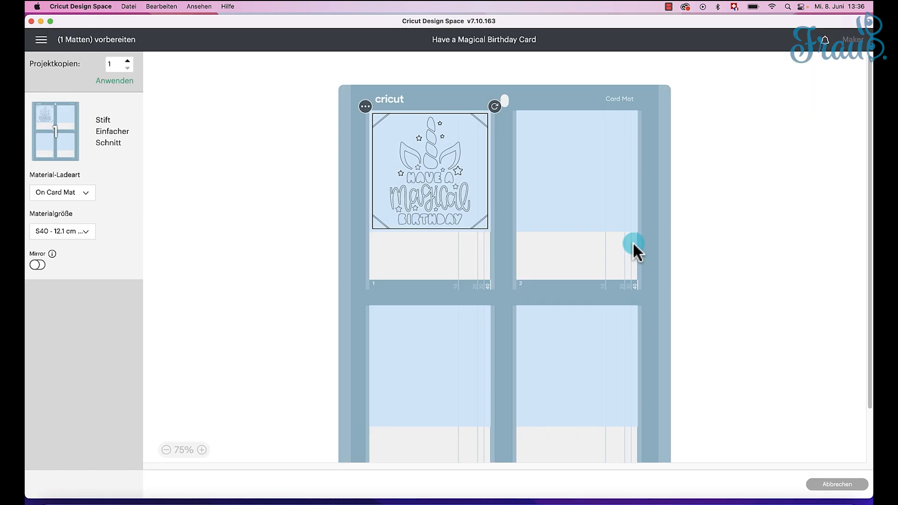
Step: Move the card design to slot 4 of the card mat and return it to slot 1
scroll(781, 224, down, 1)
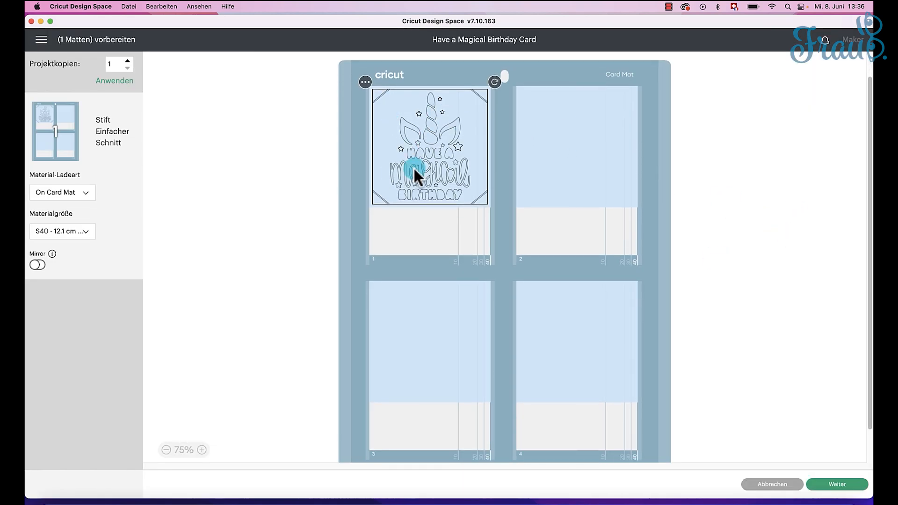
drag(414, 170, 580, 348)
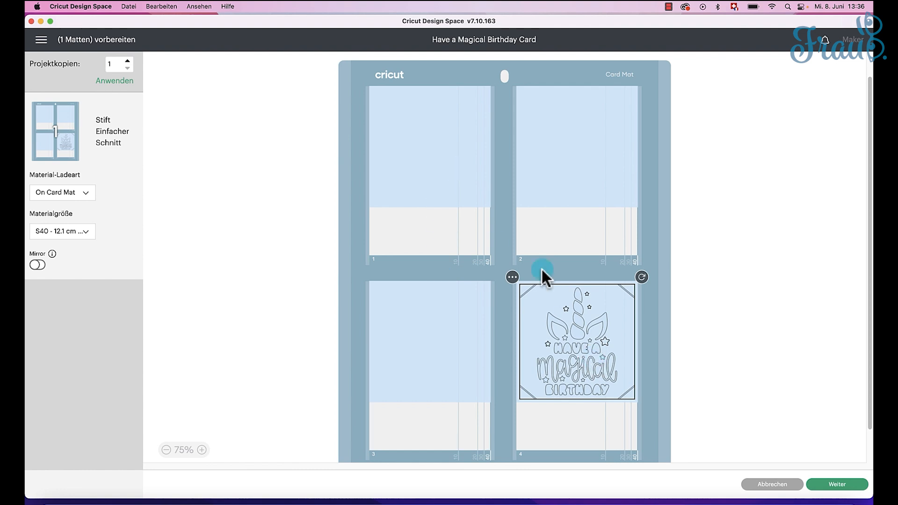
drag(577, 353, 426, 163)
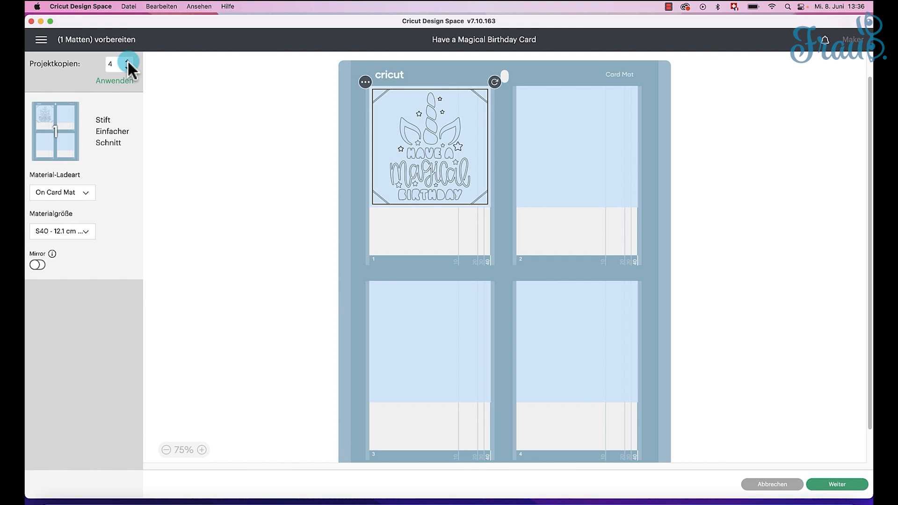
Step: Apply 4 project copies and set the material size to S40 - 12.1 cm x 12.1 cm
click(123, 83)
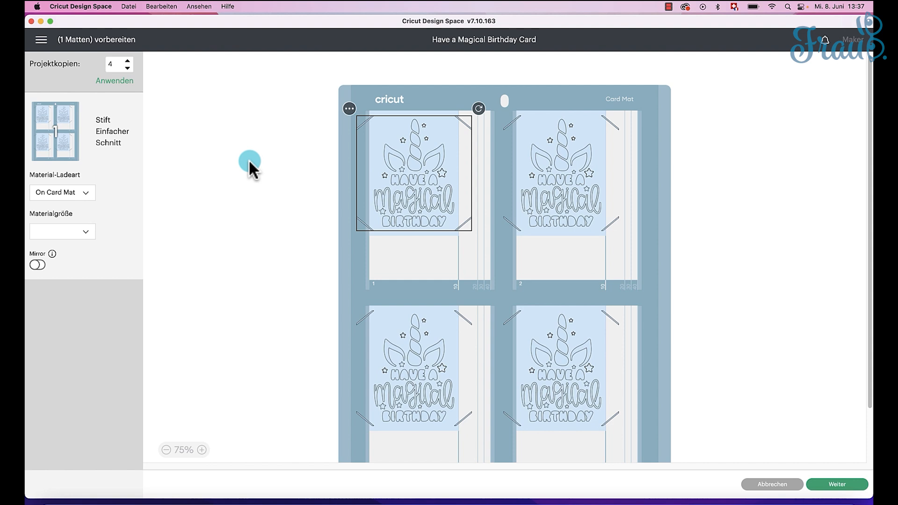
click(86, 232)
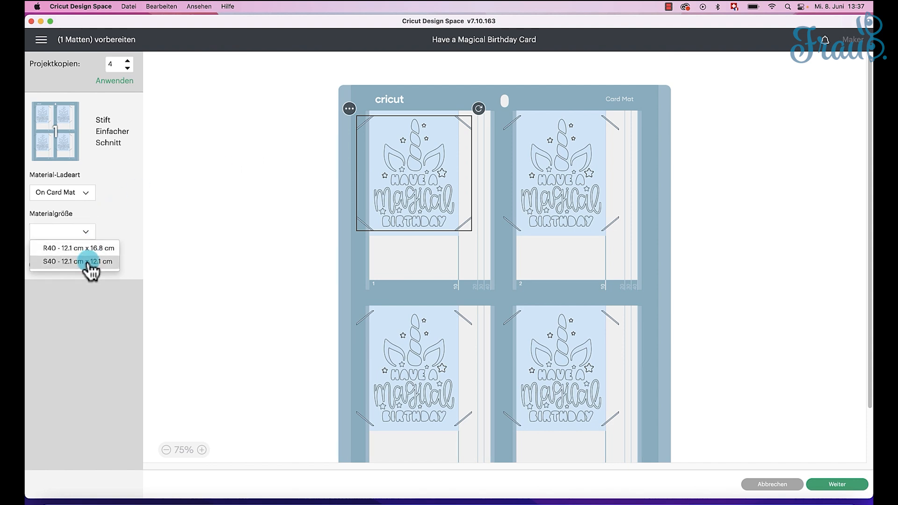
click(89, 262)
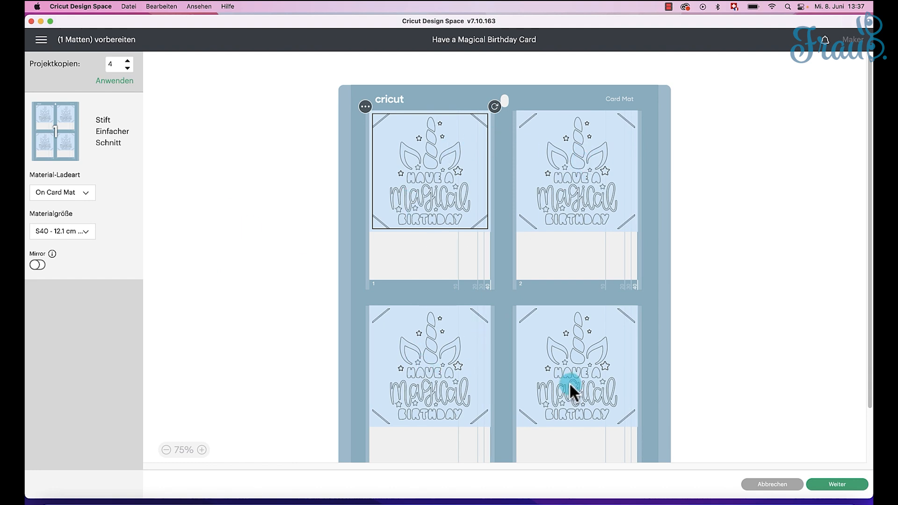
scroll(575, 280, up, 1)
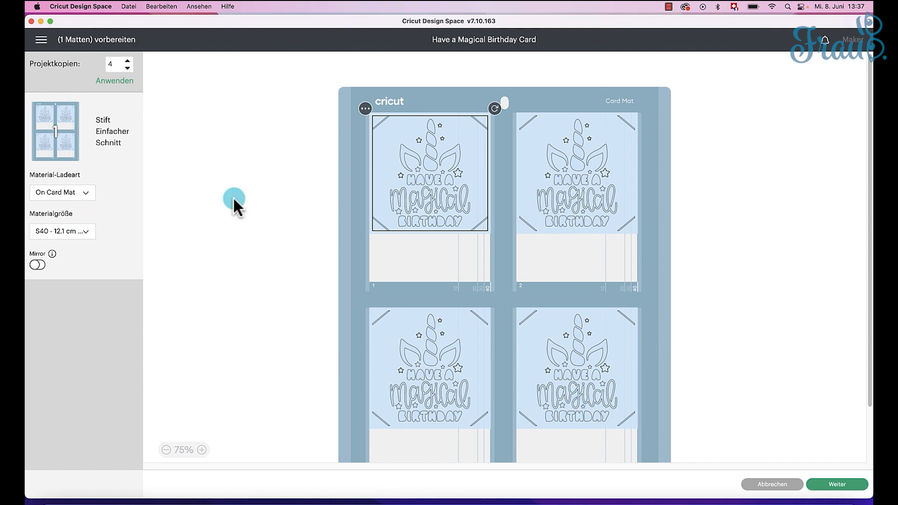
Step: Reduce the project copies to 3, apply them, and choose the S40 - 12.1 cm x 12.1 cm material size again
click(127, 61)
click(127, 68)
click(125, 82)
click(434, 203)
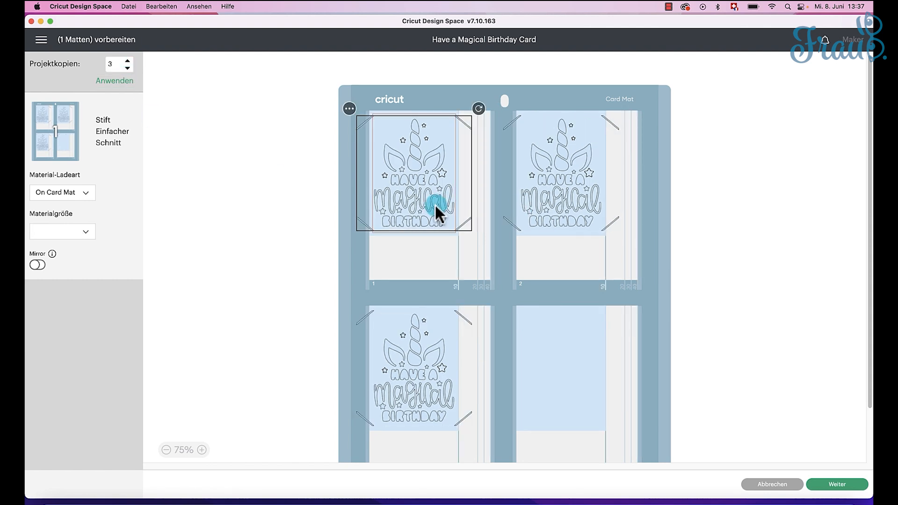
click(88, 233)
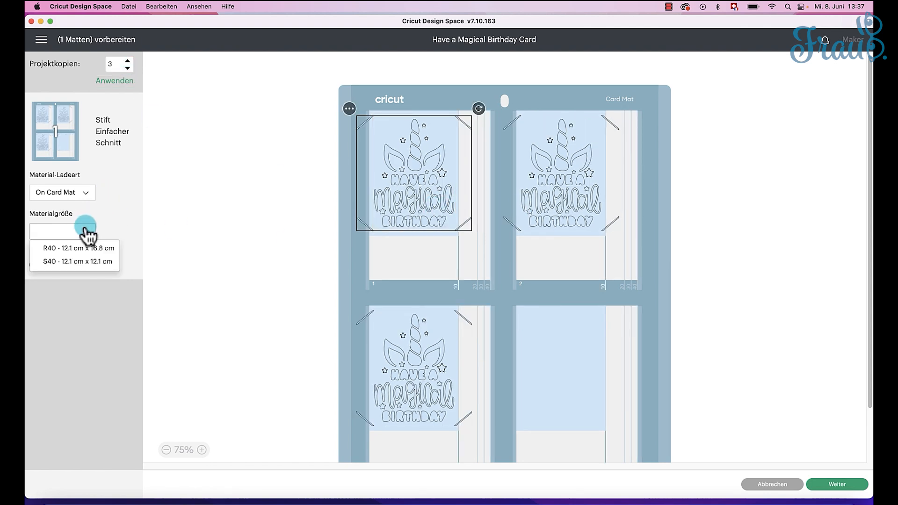
click(80, 263)
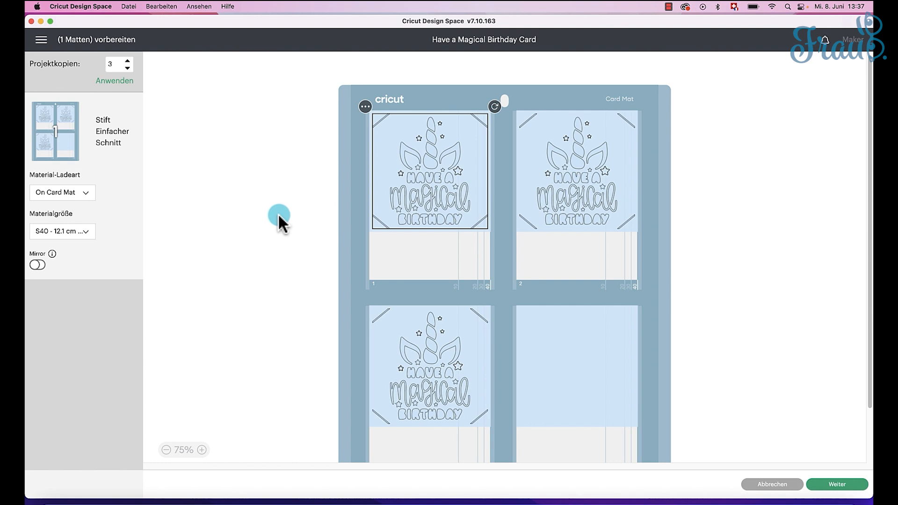
Step: Continue to the making stage and set the base material to Karte einfügen – Karton (Insert Card - Cardstock) from the Farbkarton category
click(849, 485)
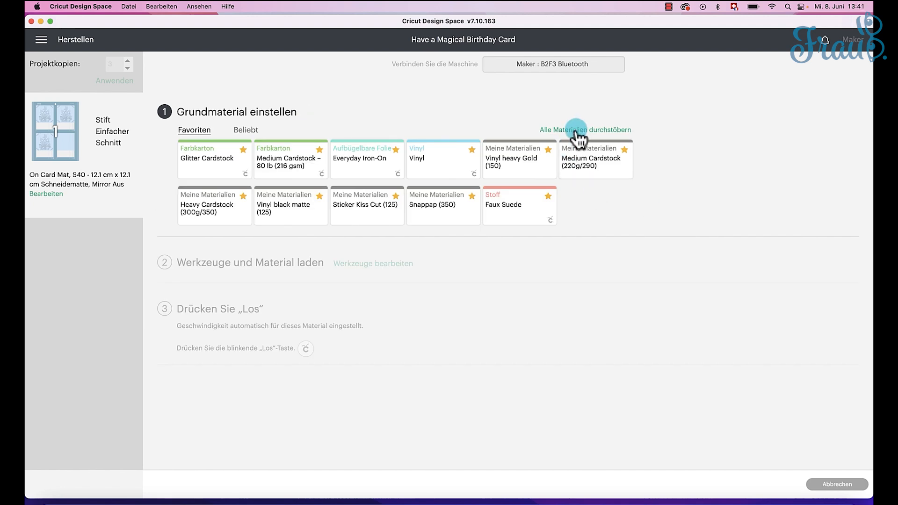
click(576, 131)
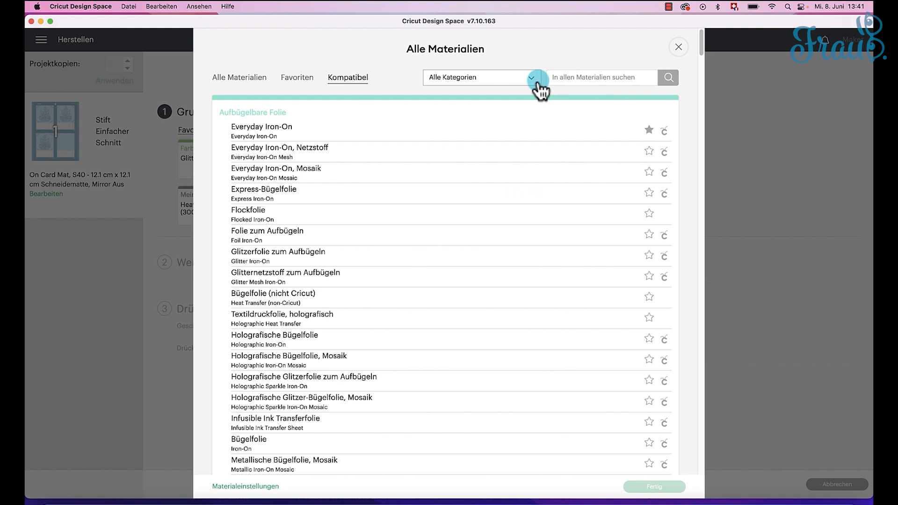
click(533, 84)
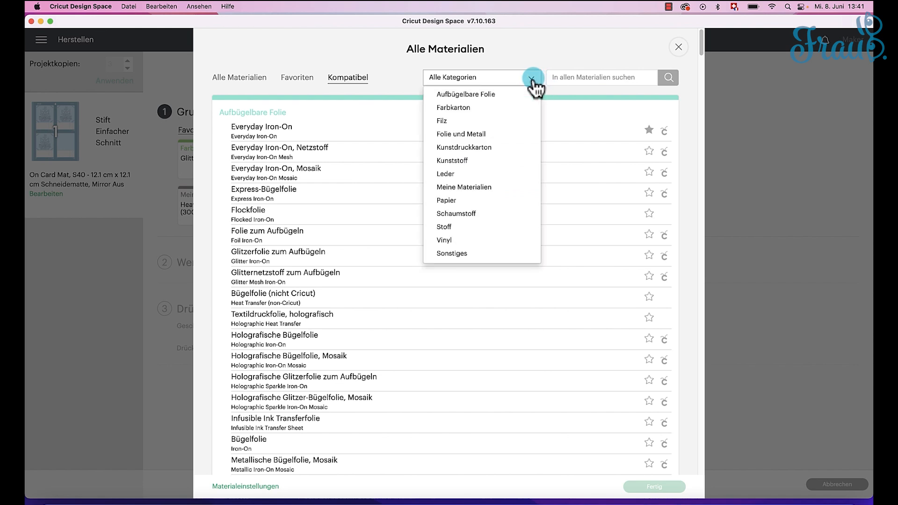
click(491, 109)
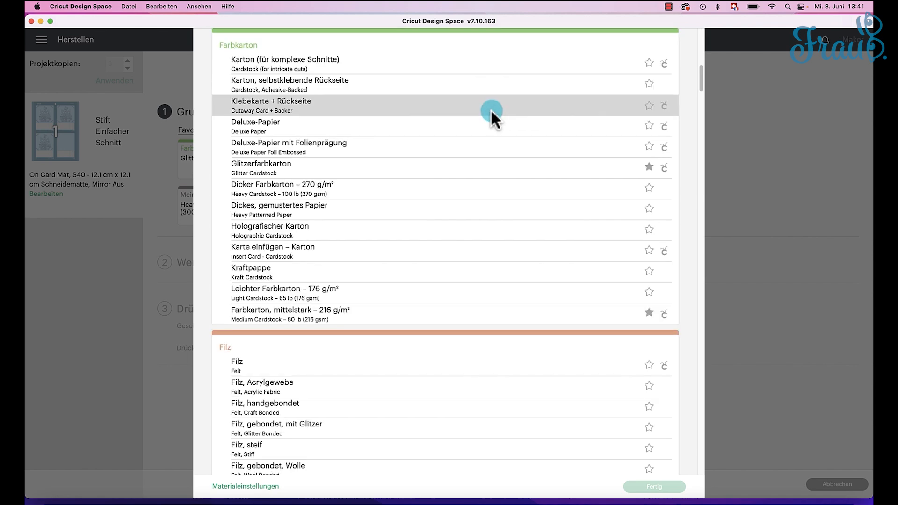
scroll(384, 83, up, 1)
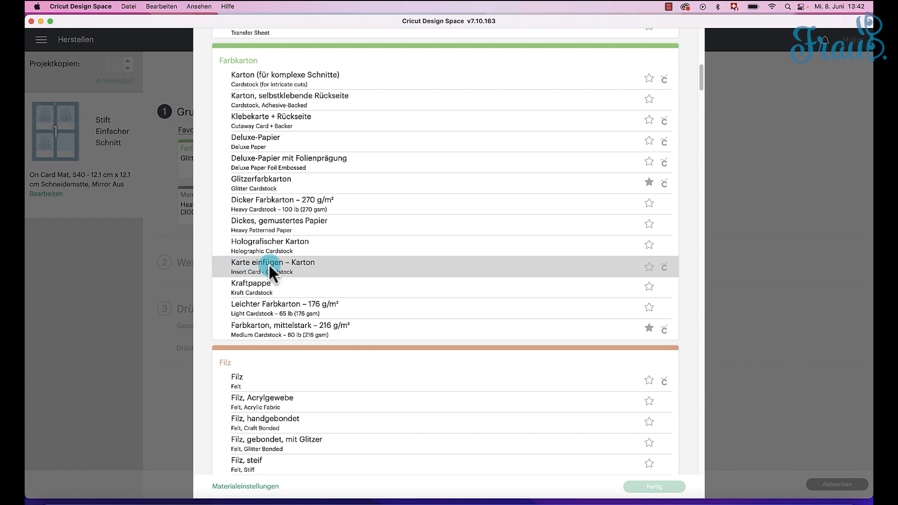
click(465, 273)
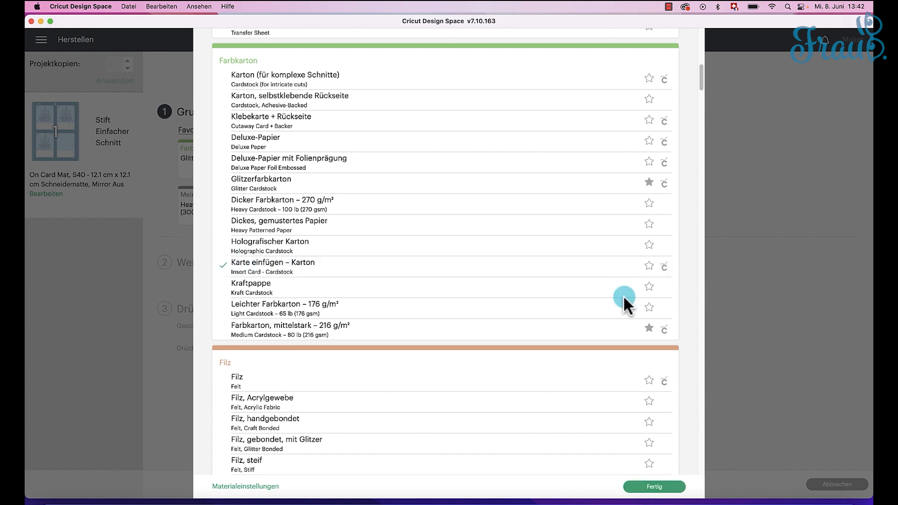
click(654, 485)
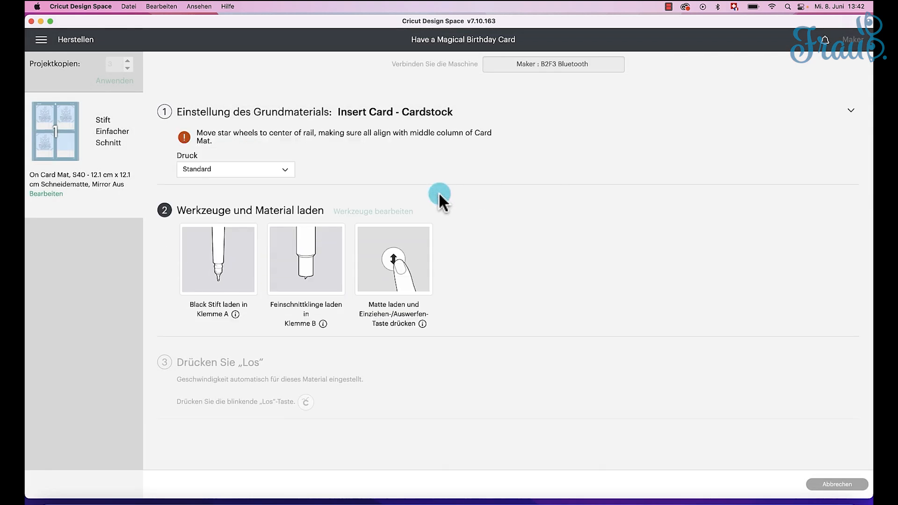
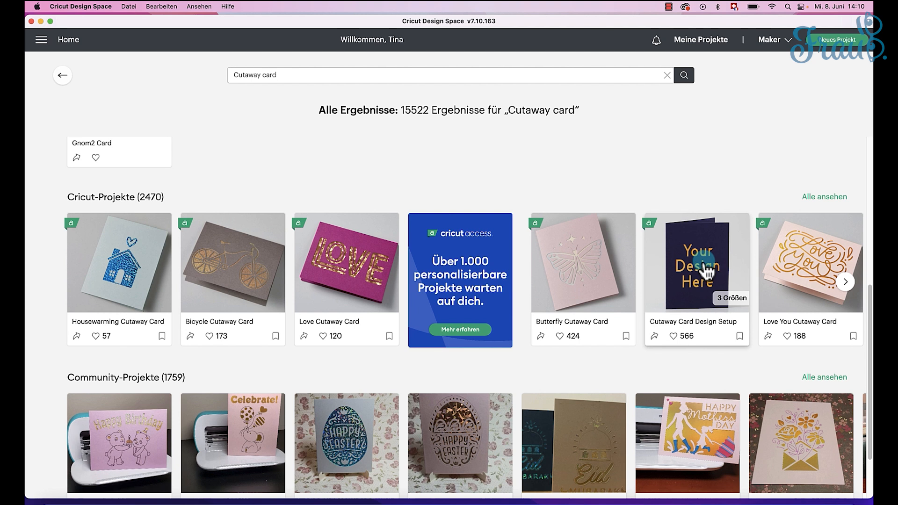
Step: Open the Cutaway Card Design Setup project at final size 3.5 in x 4.9 in: 8.9 cm x 12.4 cm for customizing
click(734, 306)
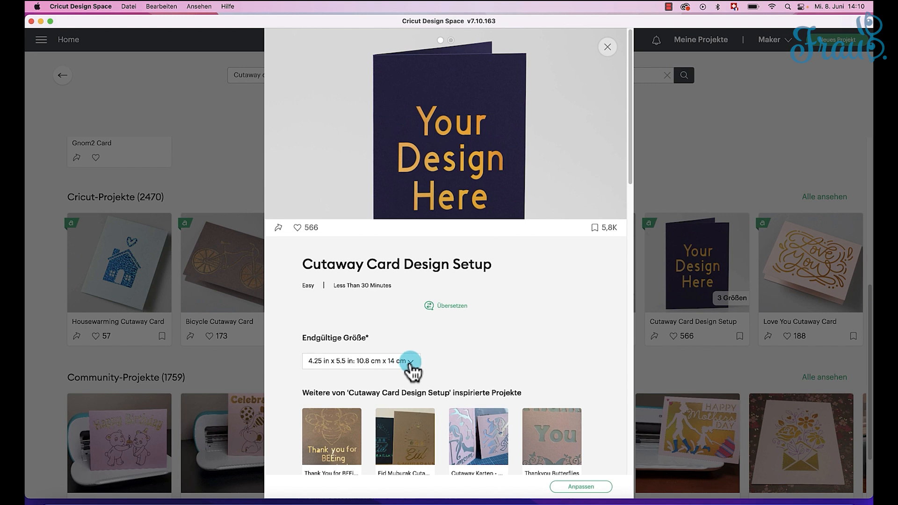
click(411, 362)
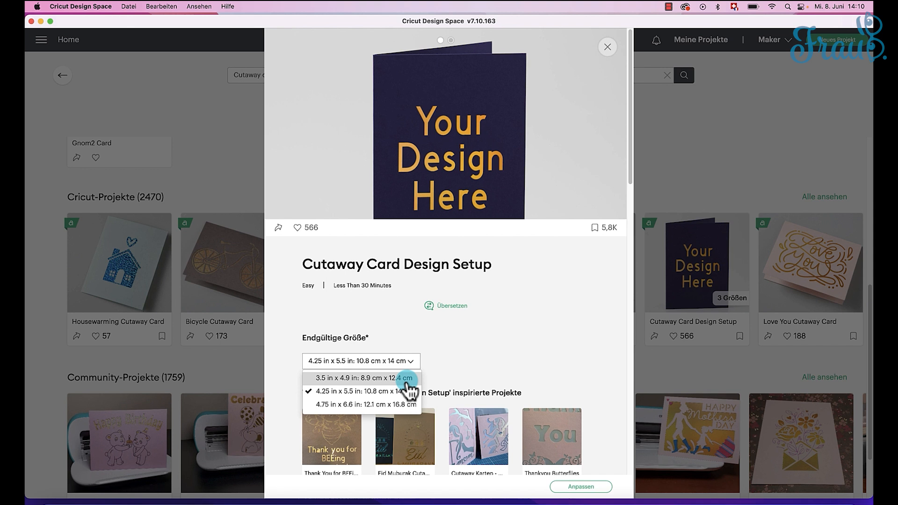
click(406, 378)
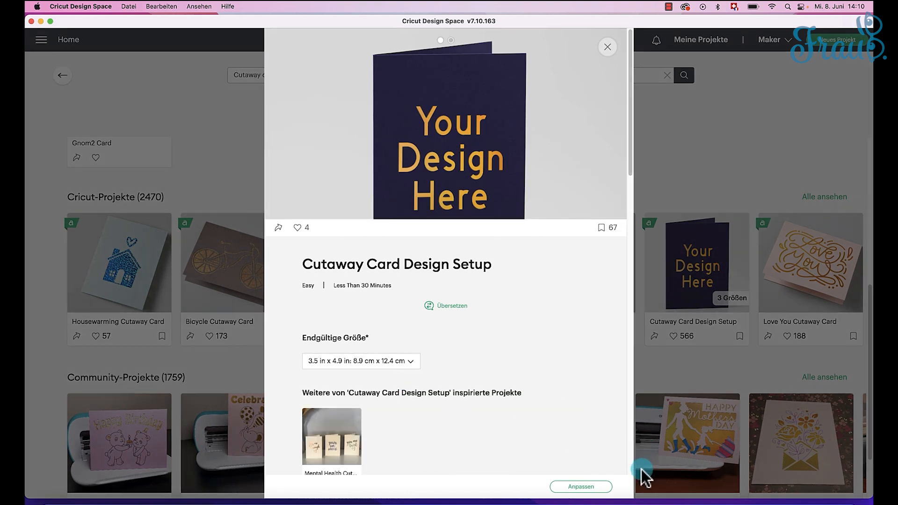
click(584, 487)
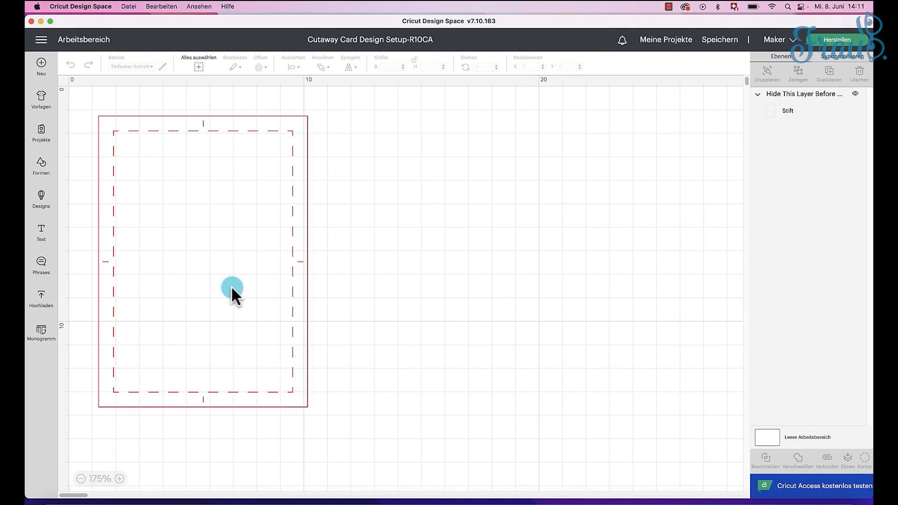
Step: Change the card template's operation from Stift to Hilfslinie (guide)
drag(351, 433, 72, 86)
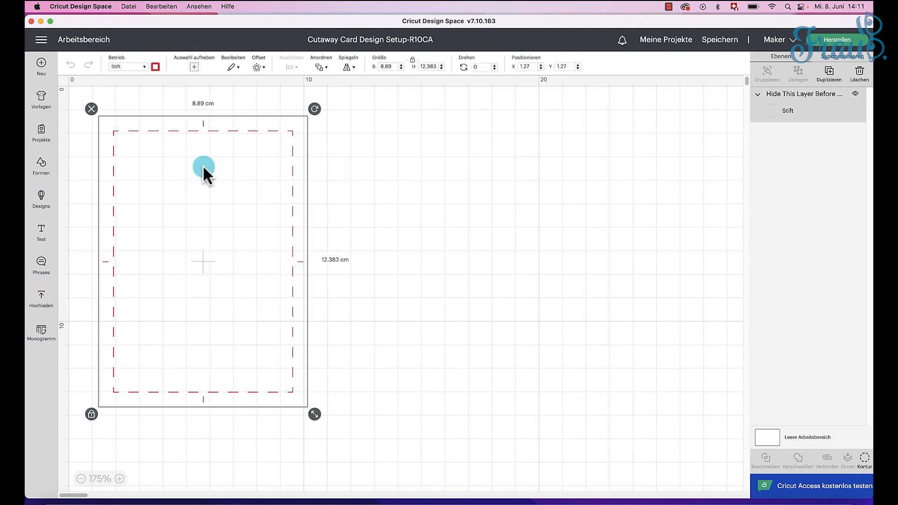
click(145, 67)
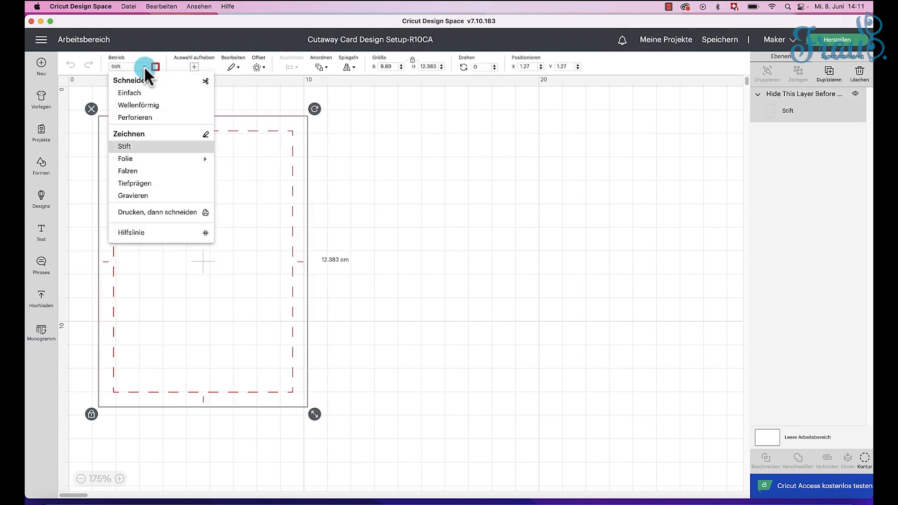
click(140, 233)
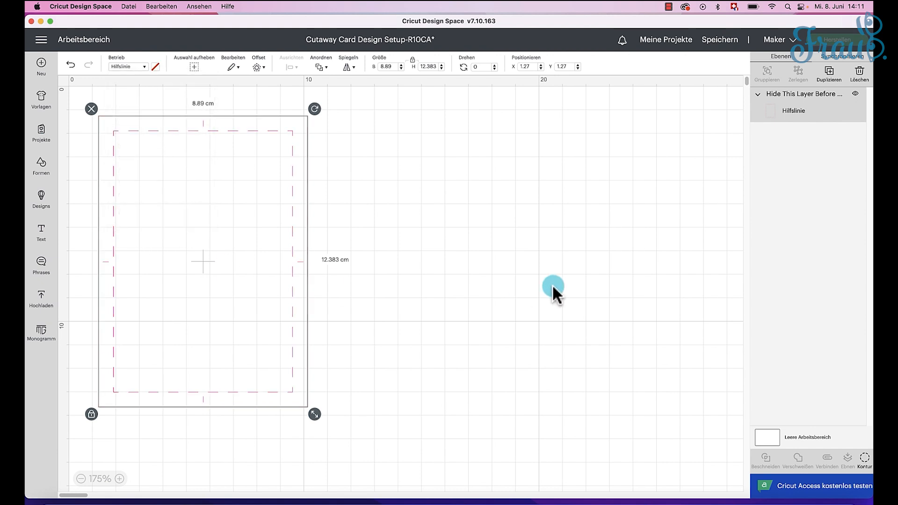
click(483, 191)
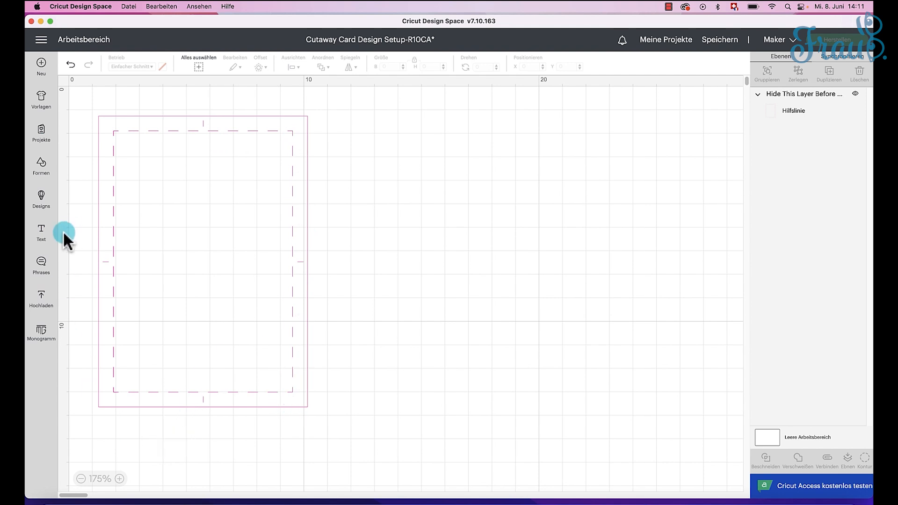
Step: Search the design library for "cutaway card"
click(41, 199)
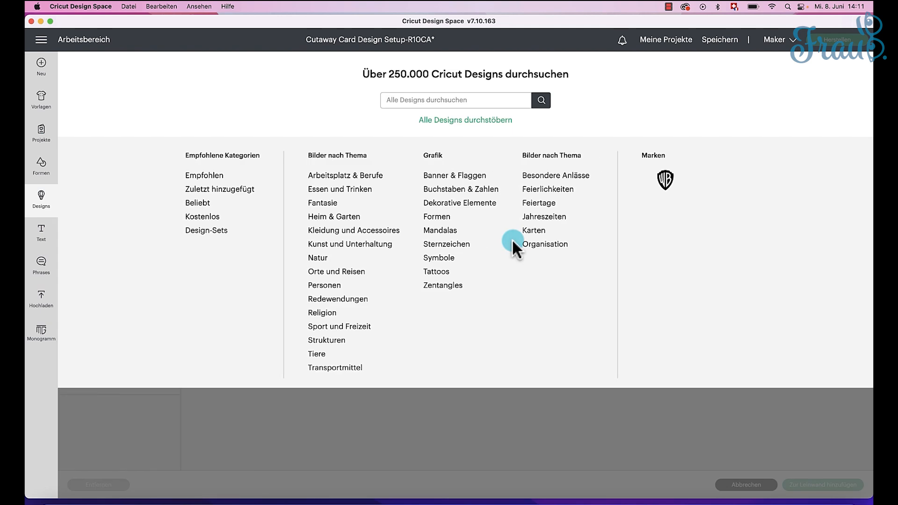
click(402, 99)
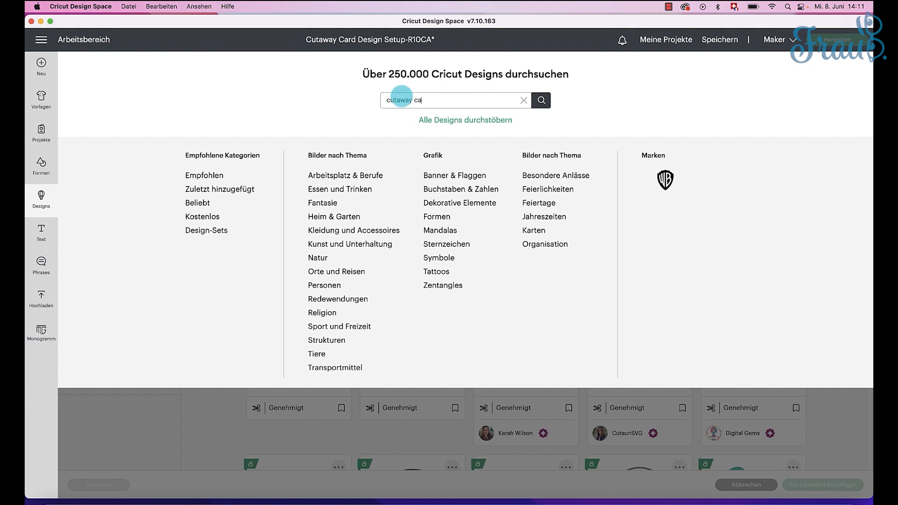
key(Return)
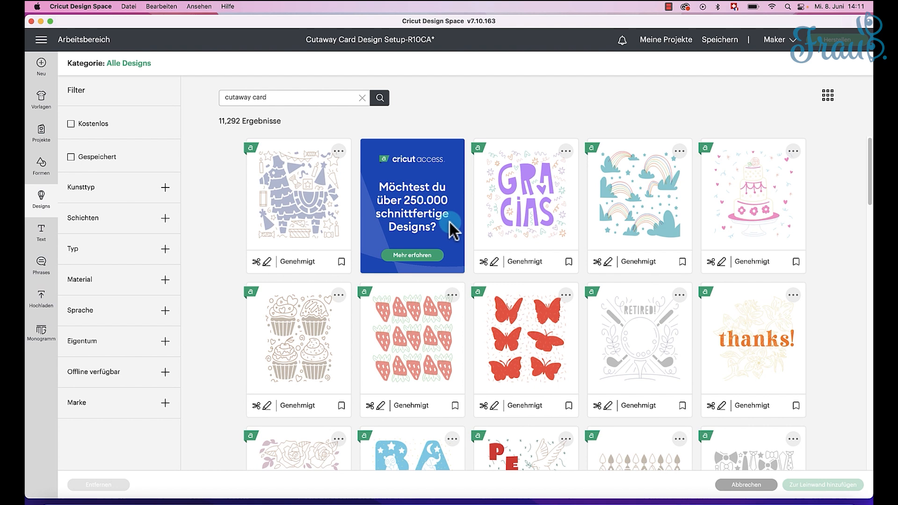
Step: Filter by type Karten and add the Cupcakes, You Did It, Happy Birthday and Flowers In An Envelope cutaway designs to the canvas
scroll(452, 229, down, 3)
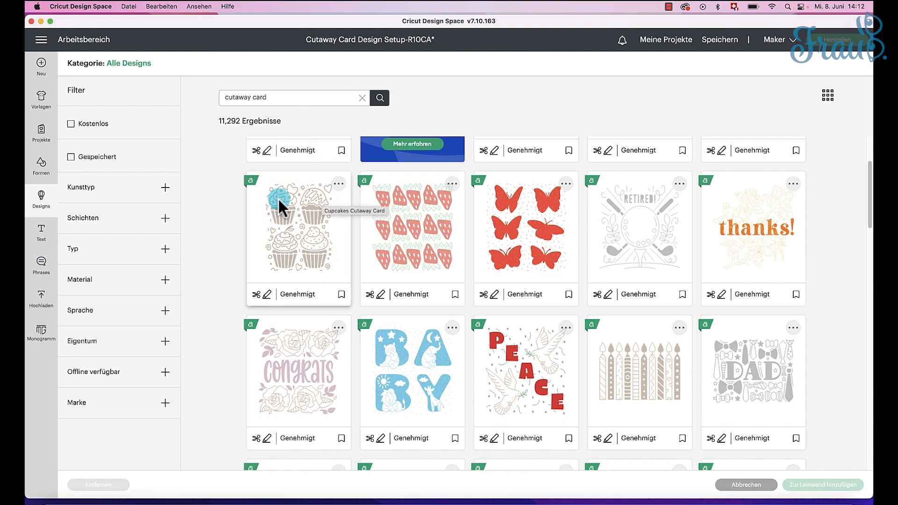
click(289, 233)
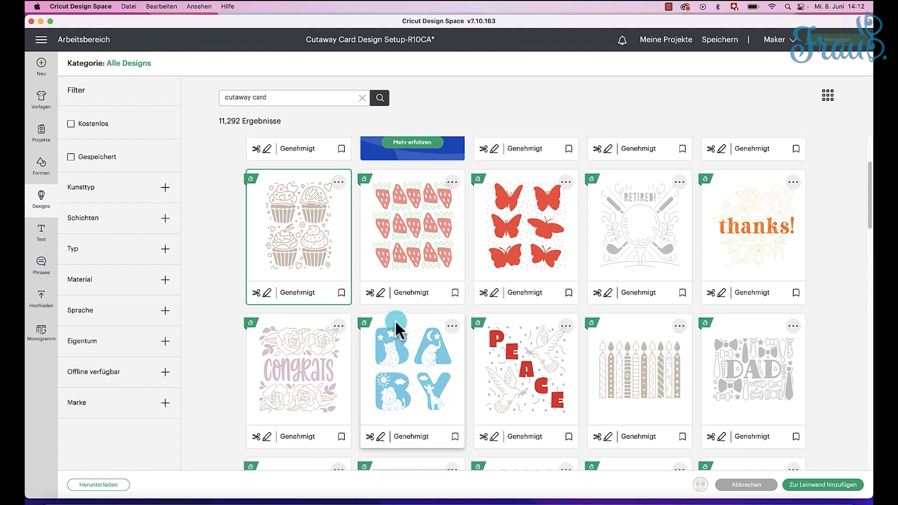
scroll(397, 331, down, 1)
scroll(397, 329, down, 5)
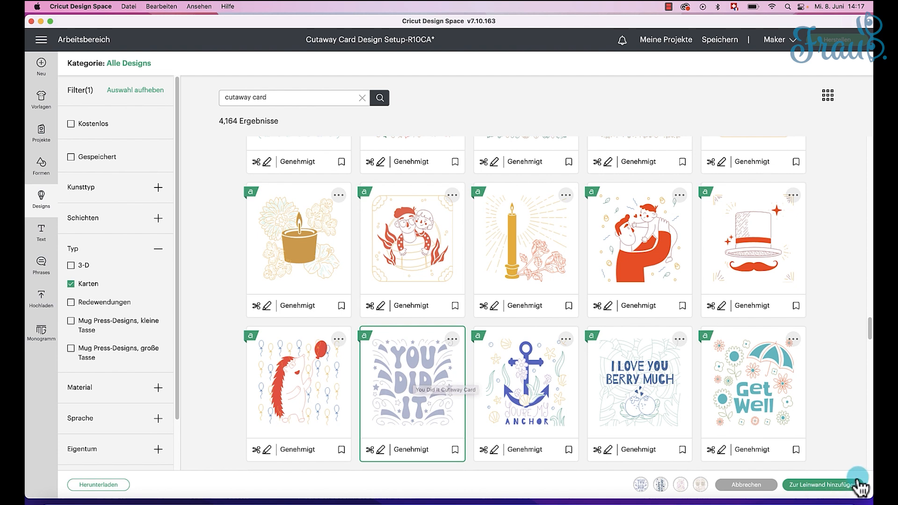
click(835, 487)
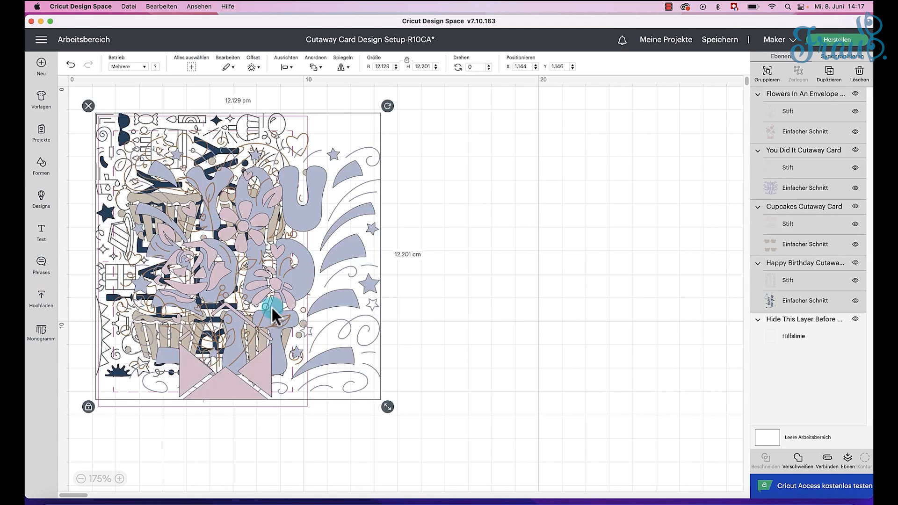
Step: Move the four stacked designs clear of the card template and select the empty template
click(81, 479)
click(81, 478)
drag(163, 285, 443, 197)
click(517, 347)
drag(270, 309, 155, 211)
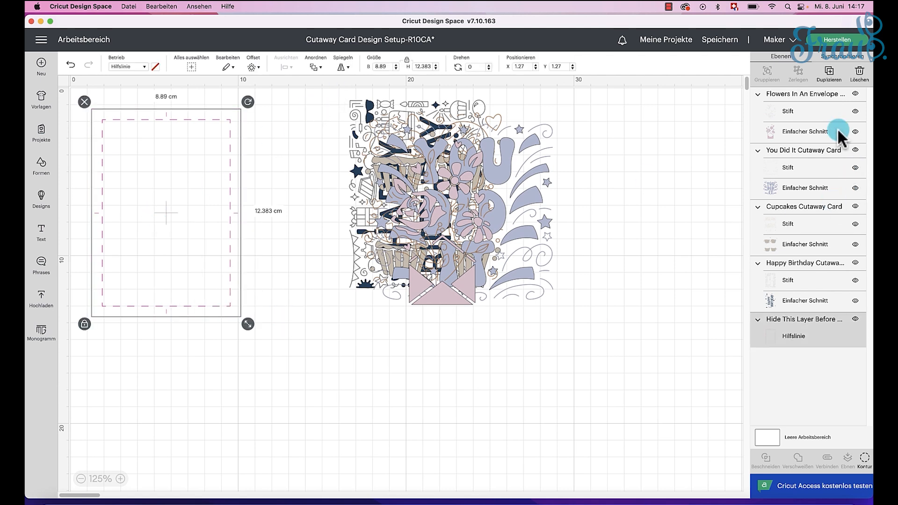
Step: Create three duplicates of the card template, spread them out and place the Happy Birthday design on the first card
click(830, 75)
click(831, 75)
click(830, 75)
drag(292, 298, 182, 407)
drag(196, 223, 302, 170)
drag(154, 159, 618, 137)
drag(397, 101, 150, 118)
drag(514, 132, 674, 149)
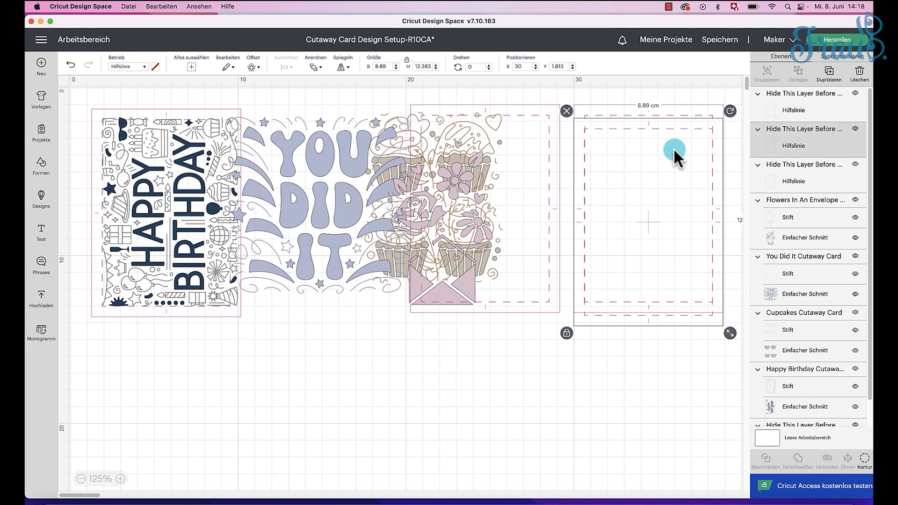
Step: Arrange the template copies in a row and place the flower envelope, cupcakes and You Did It designs on separate cards
click(70, 64)
click(320, 162)
click(244, 136)
drag(244, 136, 587, 137)
click(475, 176)
drag(464, 177, 470, 179)
drag(408, 158, 282, 146)
drag(408, 134, 472, 146)
click(667, 234)
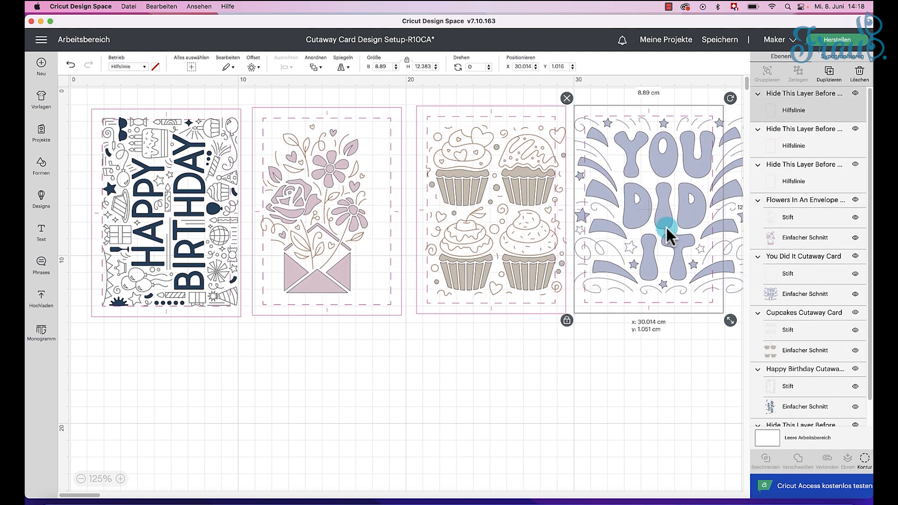
Step: Delete the You Did It design and the fourth card template
drag(741, 180, 661, 304)
click(496, 220)
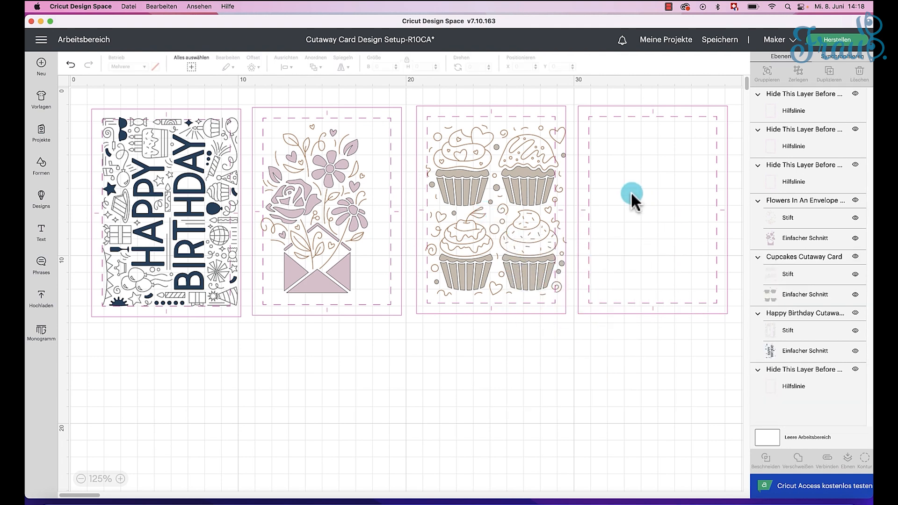
click(636, 206)
click(574, 105)
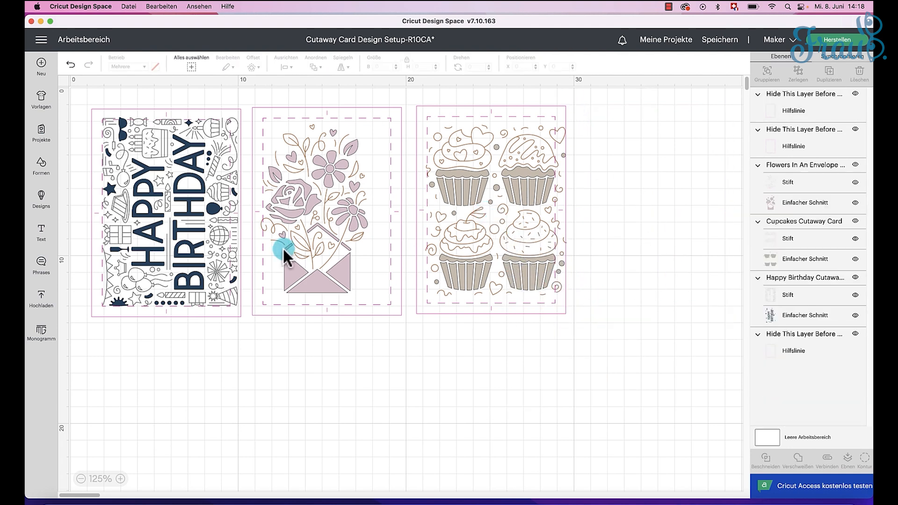
Step: Shrink the Happy Birthday design to about 7.55 x 10.5 cm and place it inside the first template's dashed border
click(191, 229)
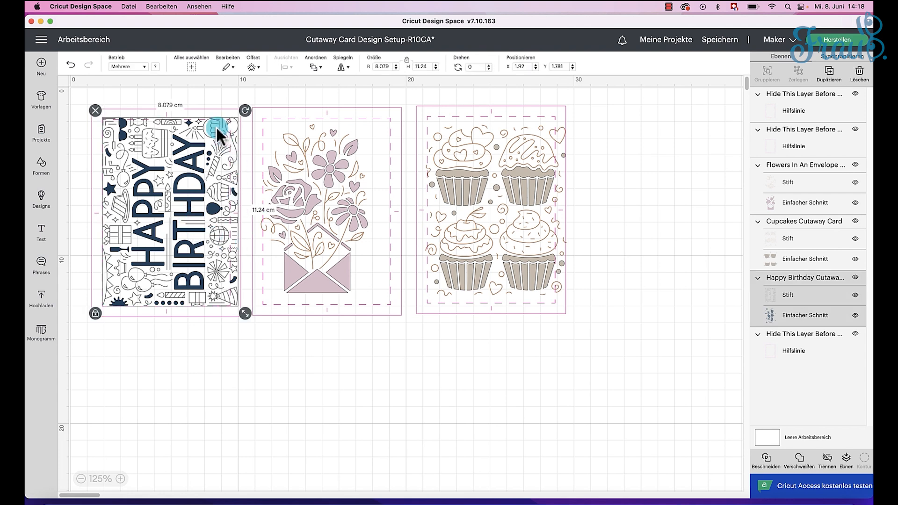
drag(245, 315, 231, 302)
drag(158, 254, 171, 397)
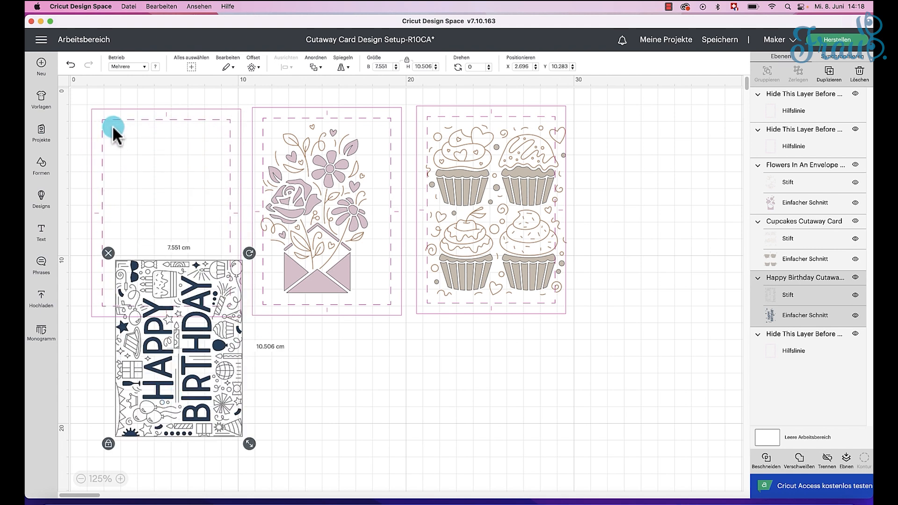
drag(201, 336, 195, 207)
Step: Centre the Happy Birthday design on its card template
drag(200, 372, 60, 91)
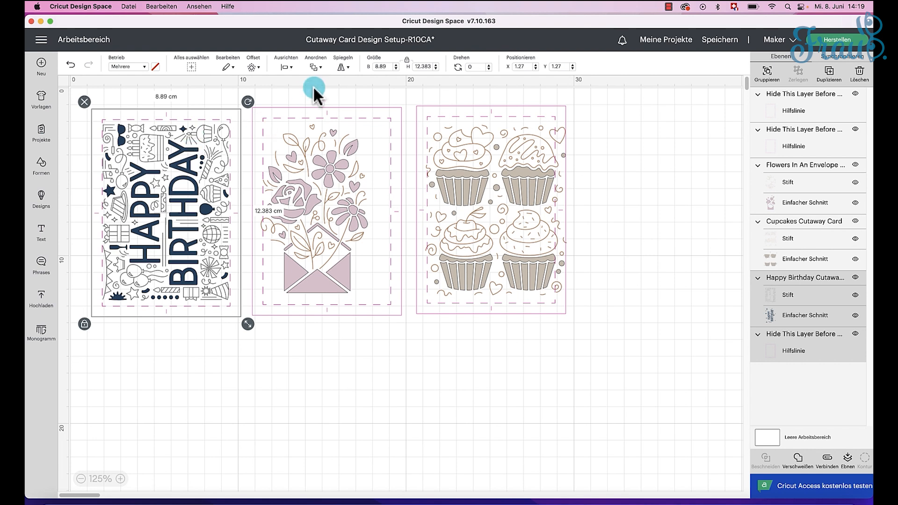
click(289, 68)
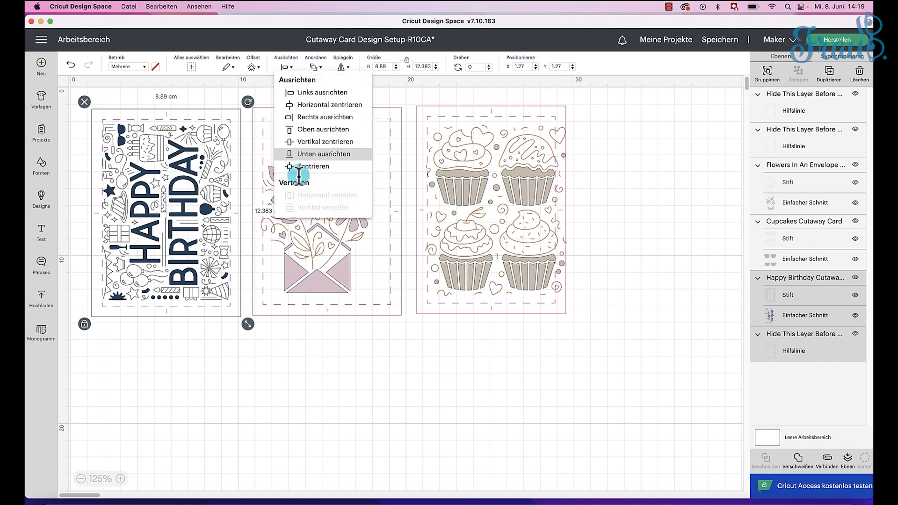
click(307, 167)
click(144, 99)
drag(144, 99, 243, 346)
click(309, 383)
Step: Send the second template to the back and enlarge the flower envelope design to about 7 x 11 cm within the dashed border
click(322, 275)
click(811, 202)
click(336, 155)
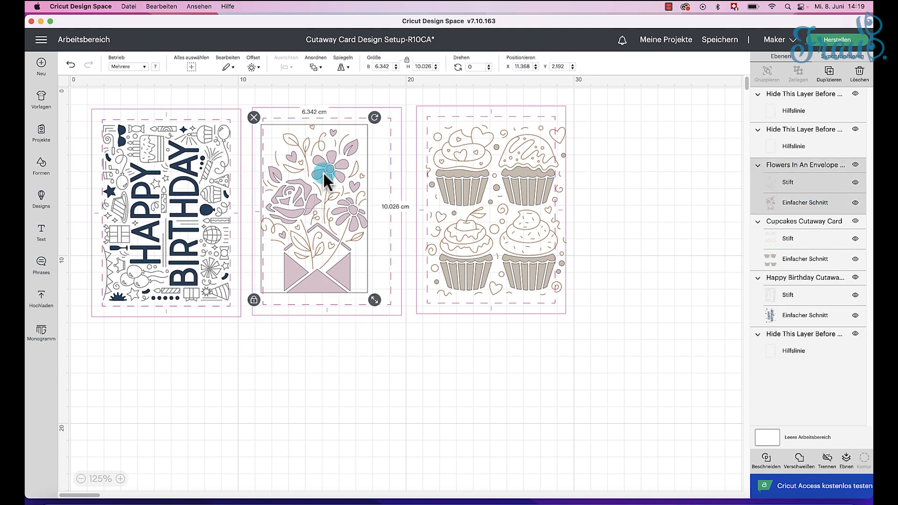
right_click(344, 175)
click(433, 267)
drag(337, 275, 338, 268)
drag(375, 293, 387, 310)
drag(344, 230, 347, 230)
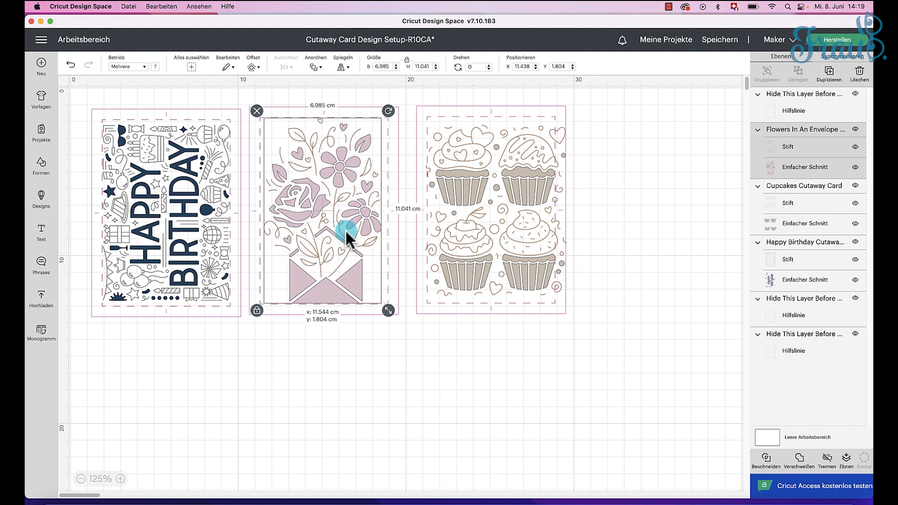
Step: Centre the flower envelope design on the second card template
drag(368, 370, 260, 170)
click(287, 67)
click(303, 166)
click(421, 343)
Step: Send the third template to the back and shrink the cupcakes design to fit within the dashed border
drag(541, 216, 542, 218)
right_click(550, 219)
click(558, 342)
click(500, 222)
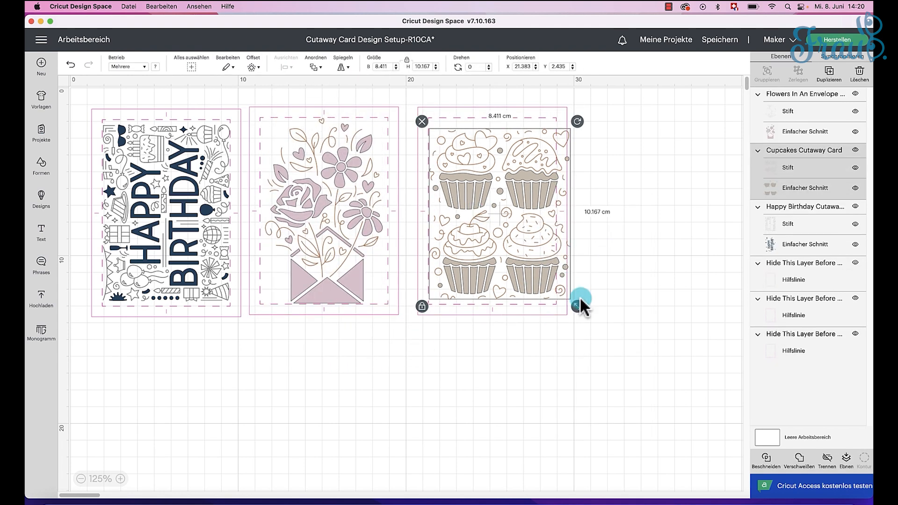
drag(573, 302, 556, 289)
Step: Centre the cupcakes design on its template, then shift it up to leave free space beneath the cupcakes
shift+click(525, 260)
click(287, 67)
click(303, 166)
click(467, 398)
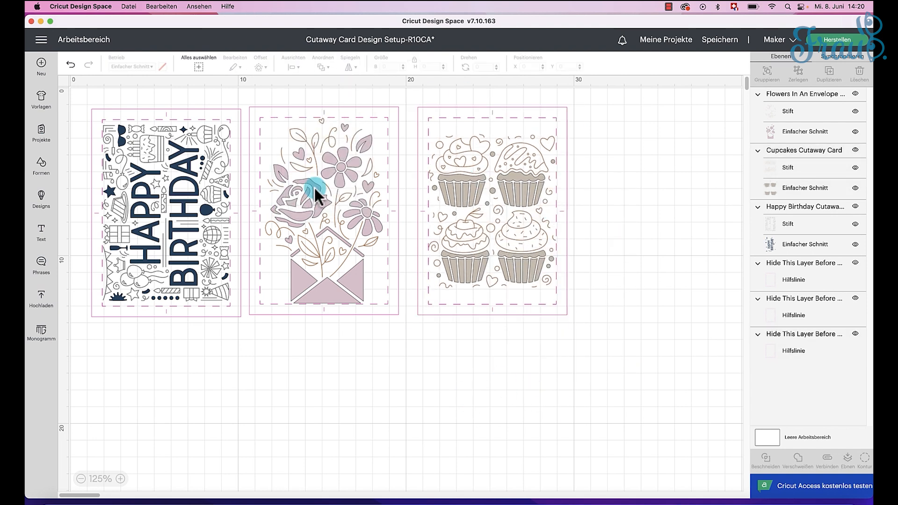
click(499, 225)
drag(499, 224, 499, 206)
click(527, 348)
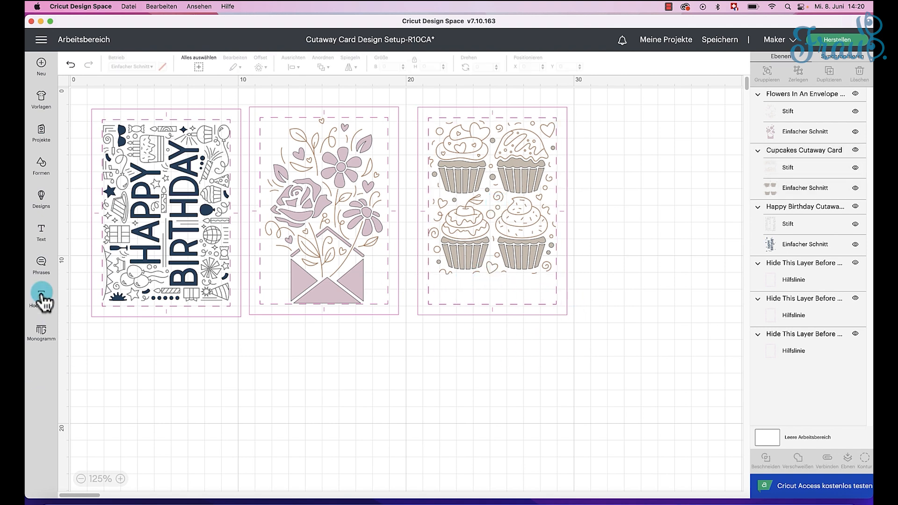
Step: Add a two-line text reading "Happy Birthday" below the cards
click(40, 232)
text(Happy)
key(Return)
text(Birthday)
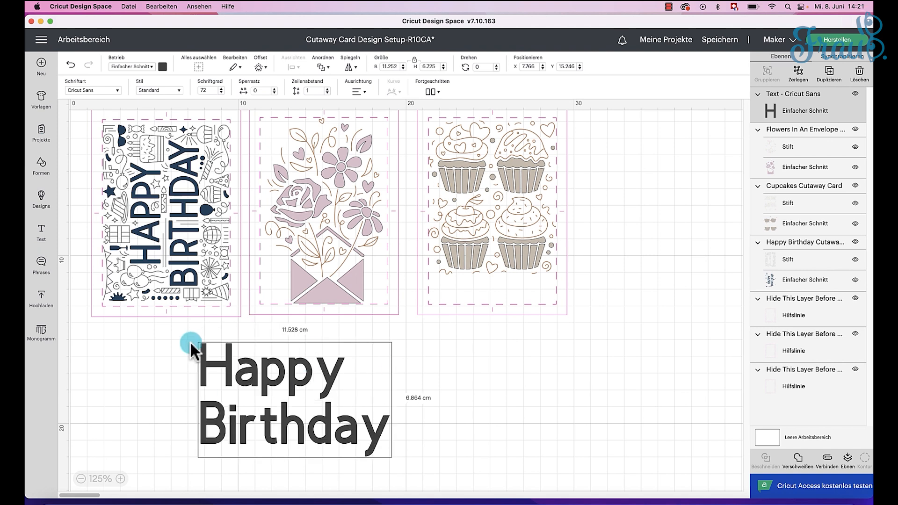
drag(190, 346, 351, 474)
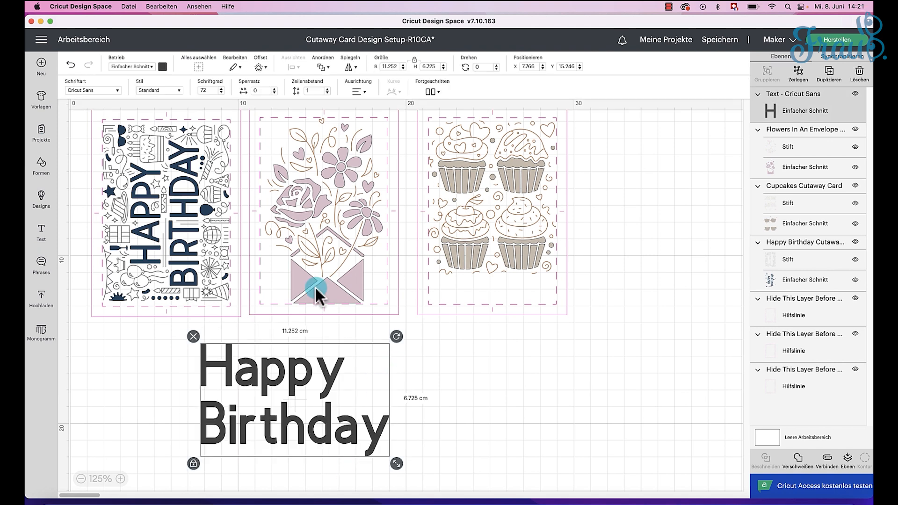
Step: Filter the fonts by Schreibschrift and set the Happy Birthday text to BFC Happy Winter
click(118, 91)
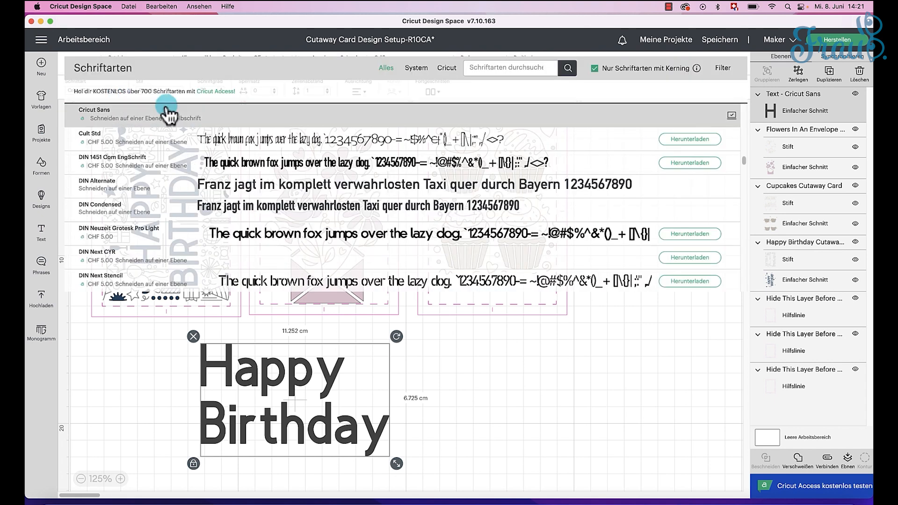
click(723, 69)
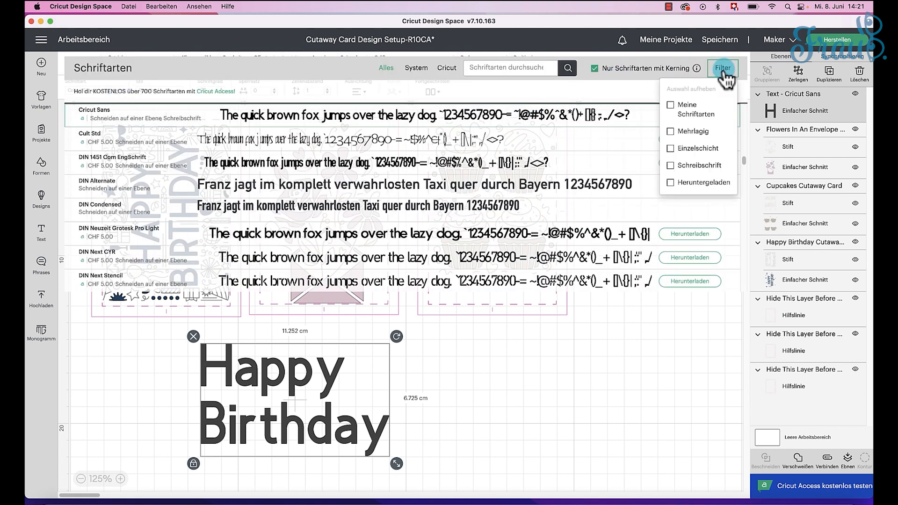
click(671, 166)
scroll(386, 266, down, 1)
scroll(385, 267, down, 10)
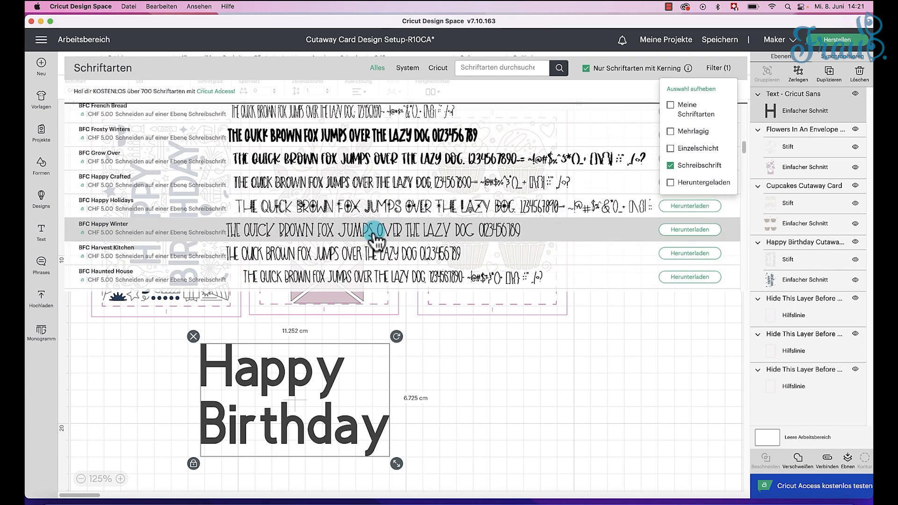
click(375, 235)
Step: Shrink the Happy Birthday text, join it into a single line about 7.1 cm wide, and place it beneath the cupcakes
drag(270, 354, 493, 290)
drag(562, 384, 494, 334)
double_click(430, 318)
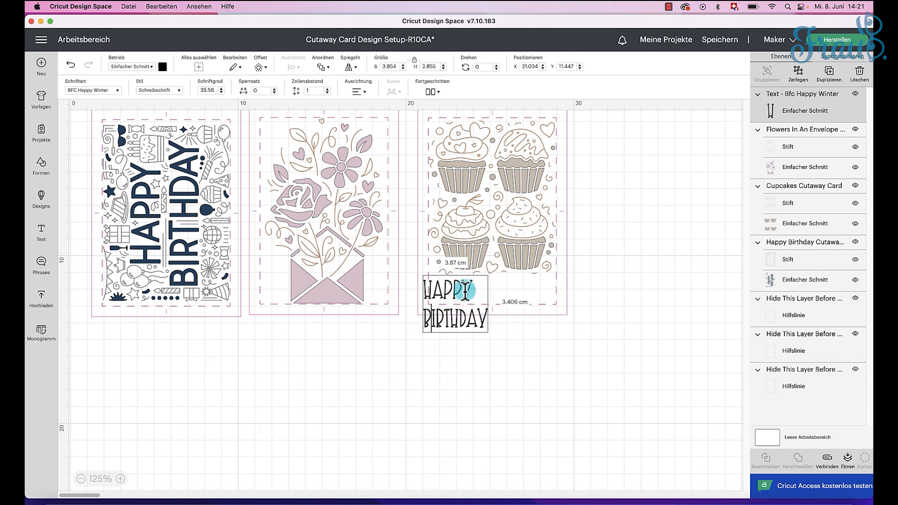
key(Left)
key(BackSpace)
click(471, 342)
drag(478, 297, 487, 297)
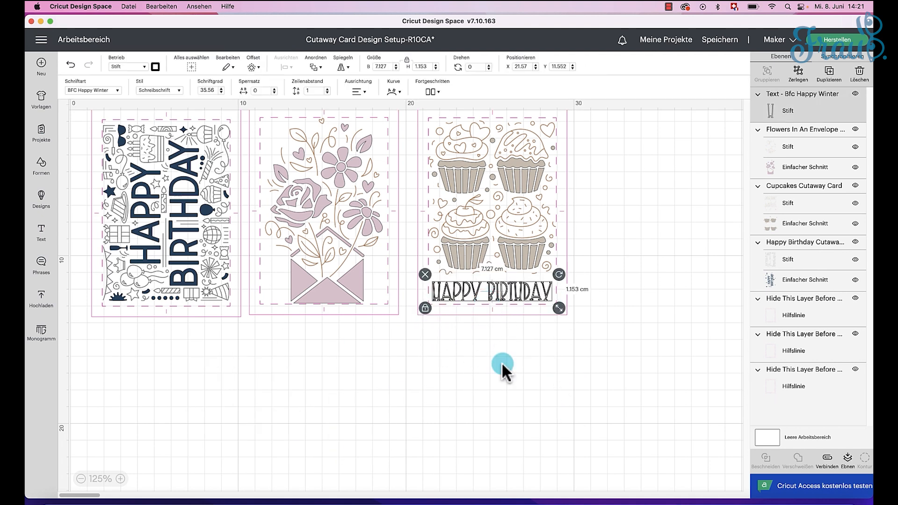
Step: Centre the Happy Birthday text horizontally with the cupcakes design and template on the third card
click(593, 383)
drag(543, 323, 487, 185)
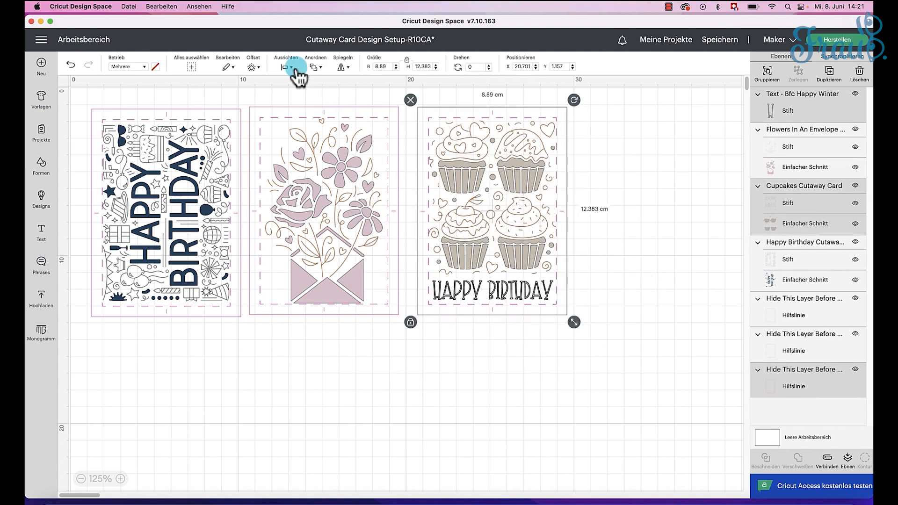
click(491, 371)
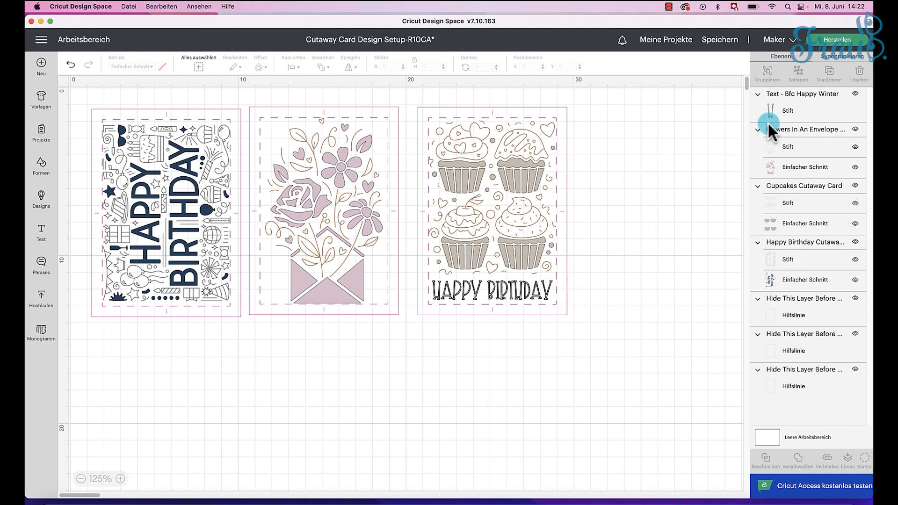
click(517, 292)
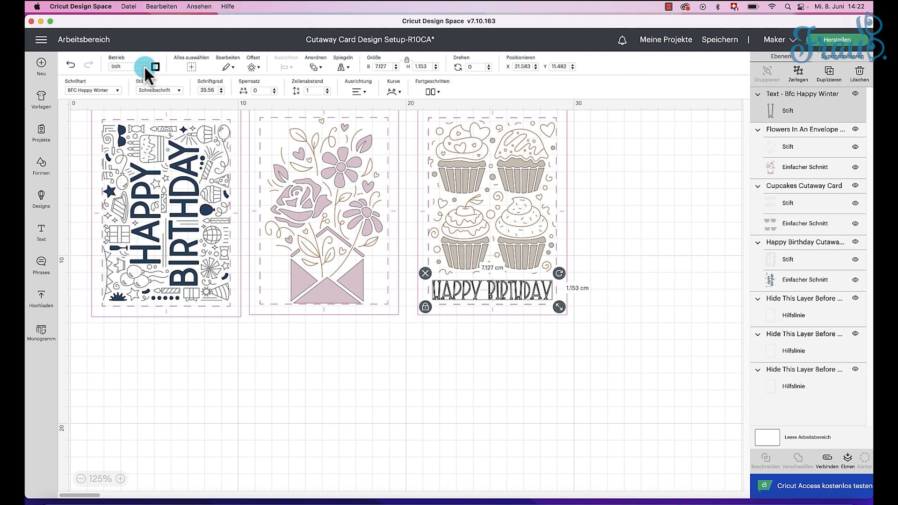
click(683, 207)
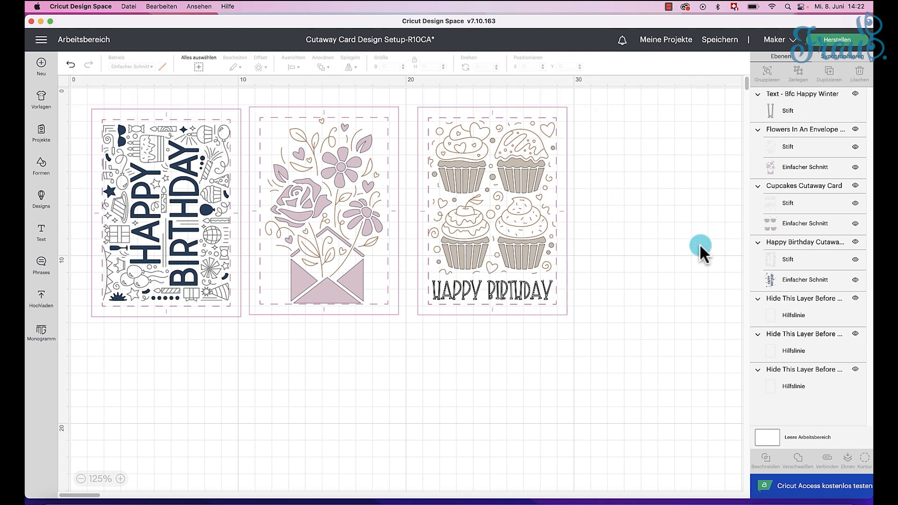
Step: Start making the project and choose the card mat (Kartenschneidematte) as the loading method for the materials
click(827, 41)
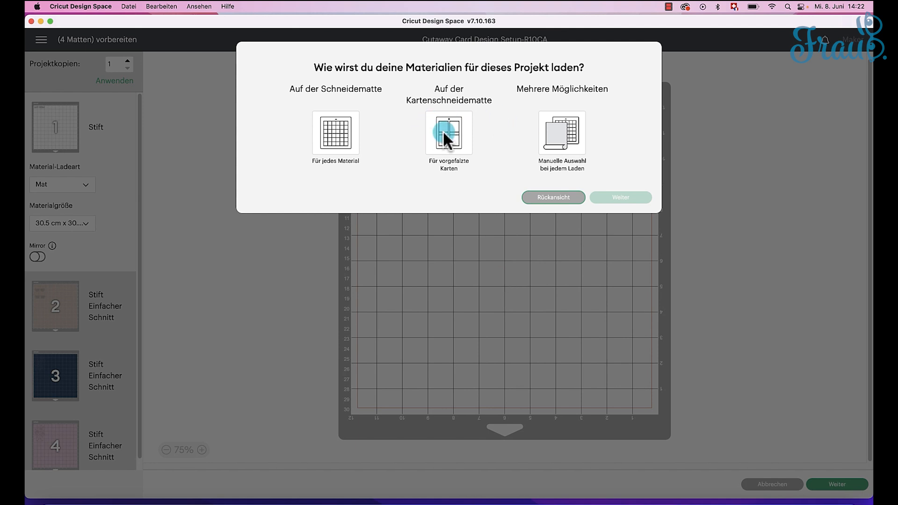
click(445, 135)
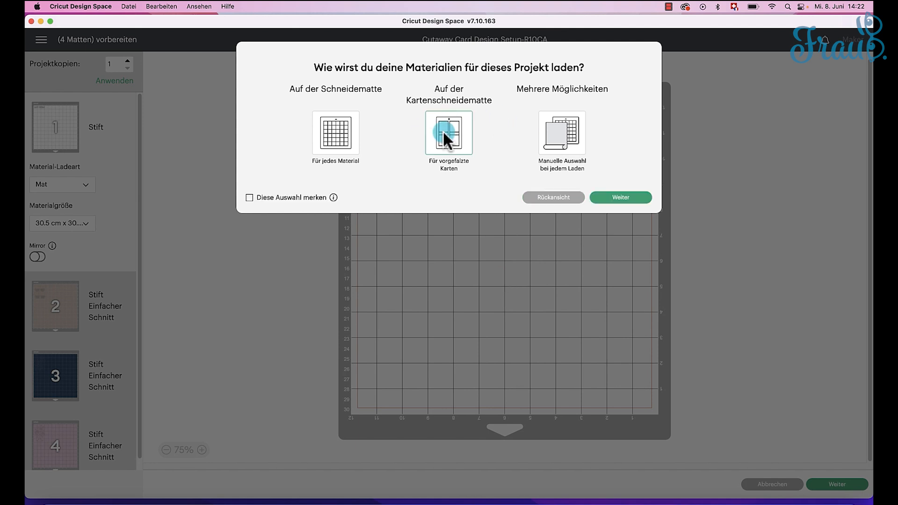
click(619, 197)
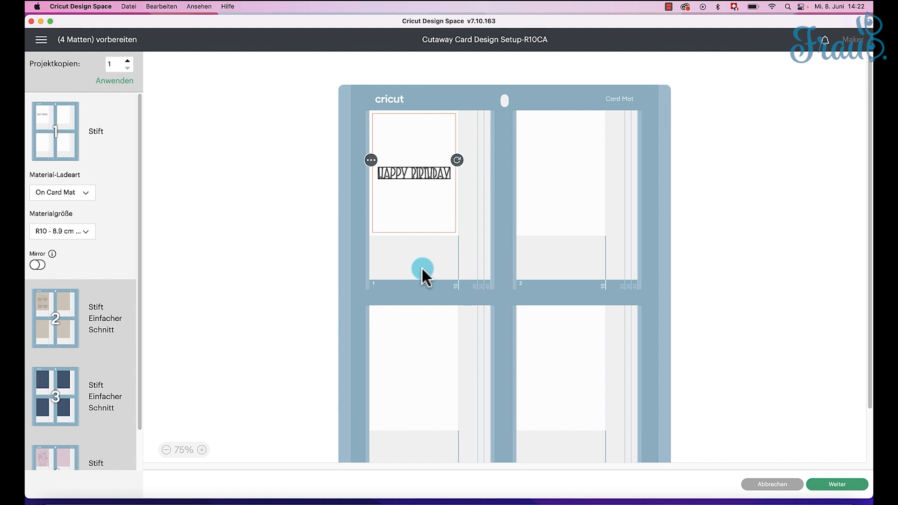
Step: Review how the designs are distributed across the prepared mats, including the cupcakes and flowers mats, and return to the canvas
scroll(92, 251, down, 2)
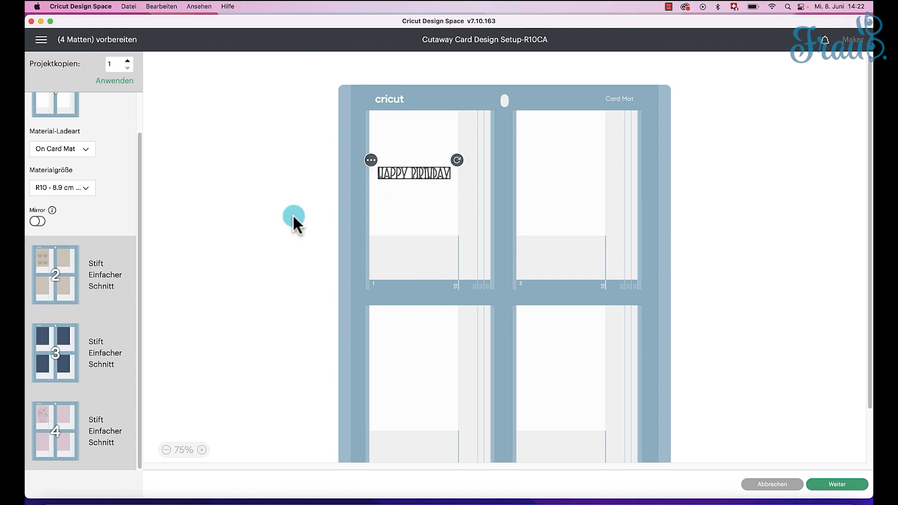
click(53, 267)
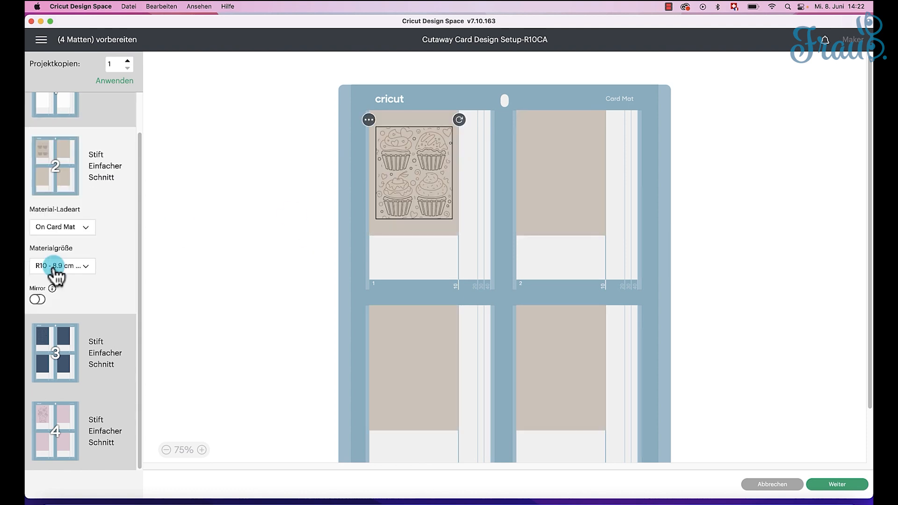
click(82, 355)
click(46, 416)
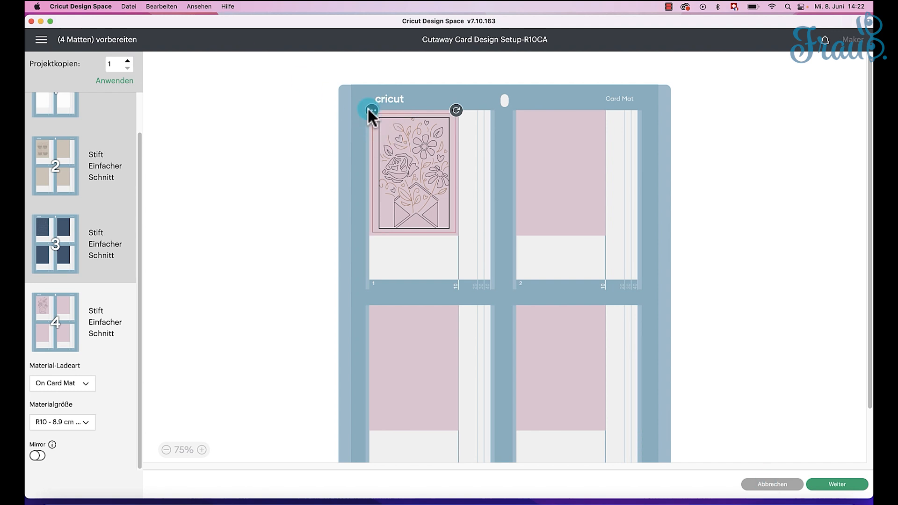
click(771, 485)
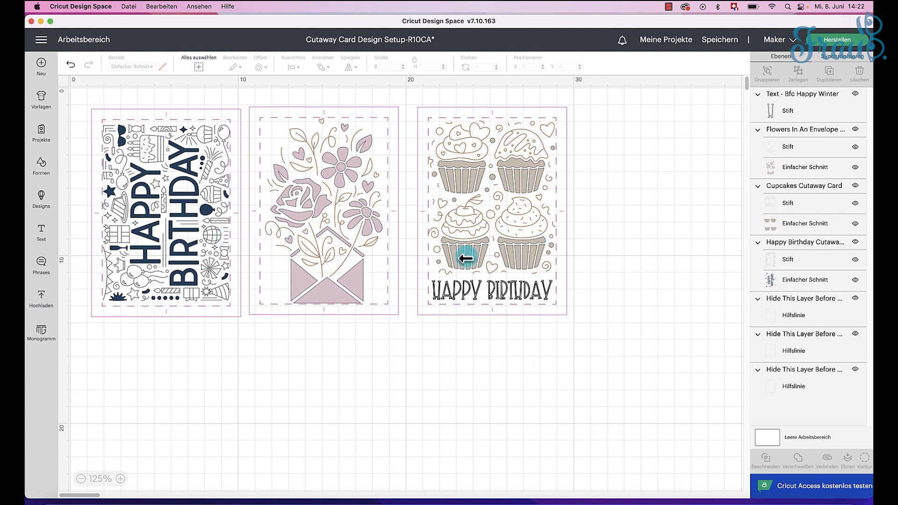
Step: Set the pen layer of the Flowers In An Envelope design to Black
click(798, 145)
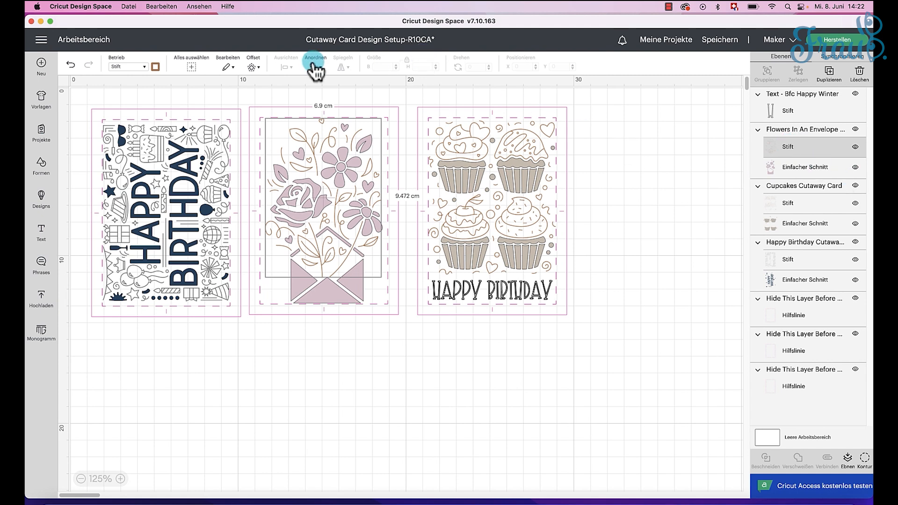
click(156, 67)
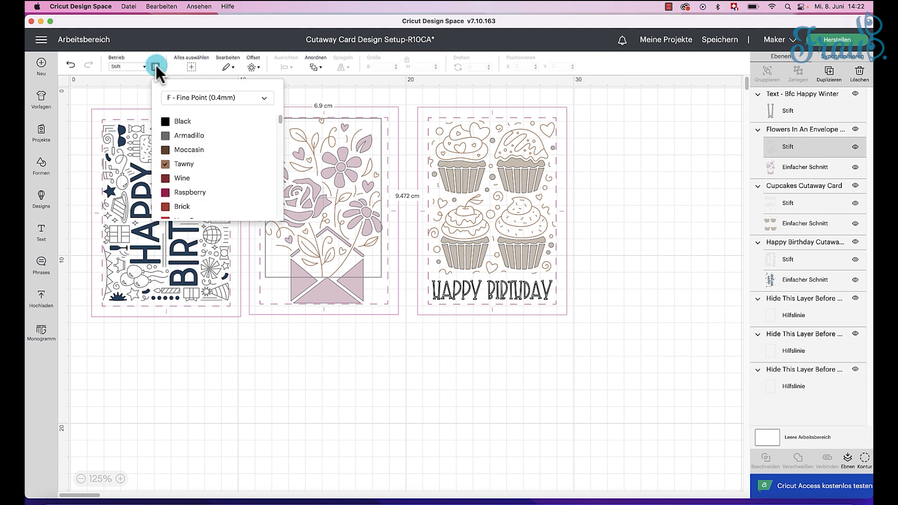
click(179, 122)
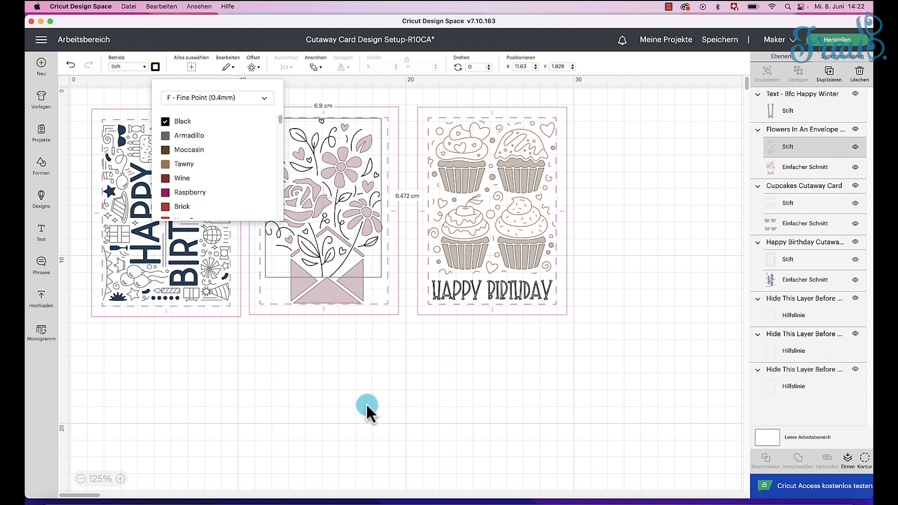
click(366, 390)
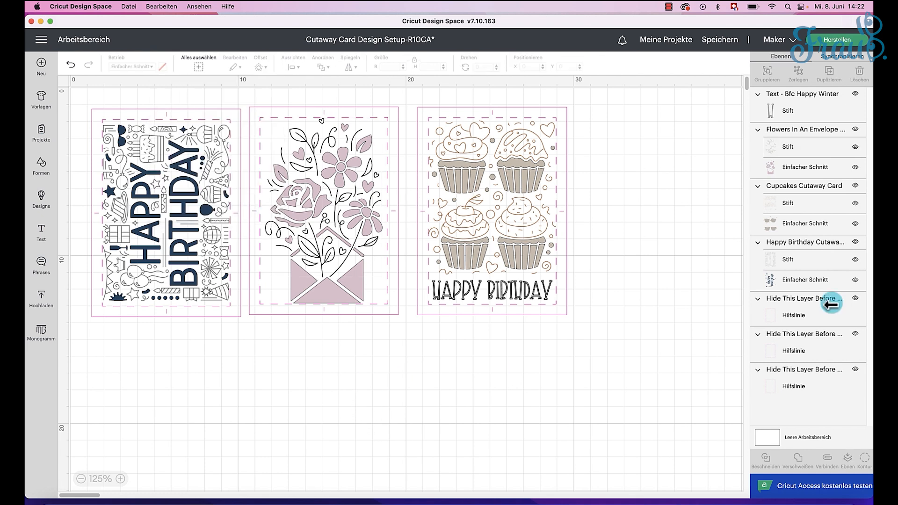
Step: Set the pen layer of the Cupcakes Cutaway Card design to Black
click(787, 204)
click(156, 66)
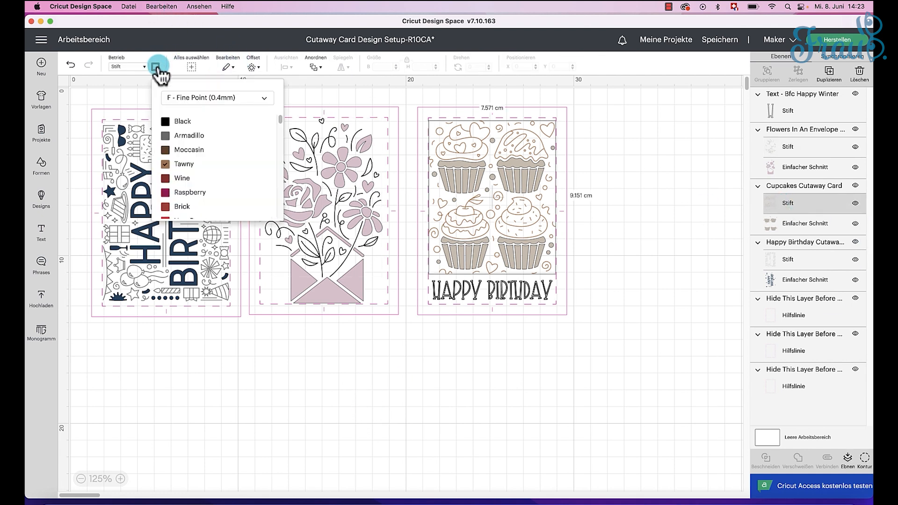
click(169, 121)
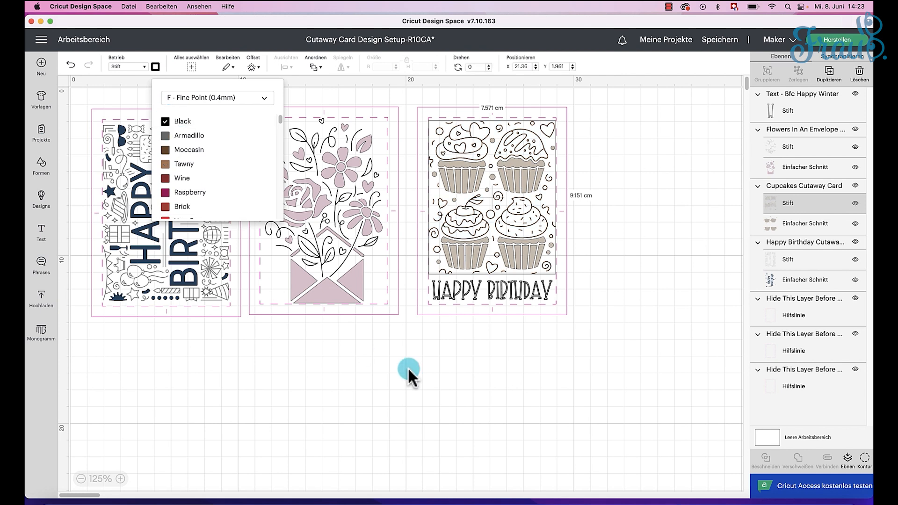
click(433, 381)
click(625, 281)
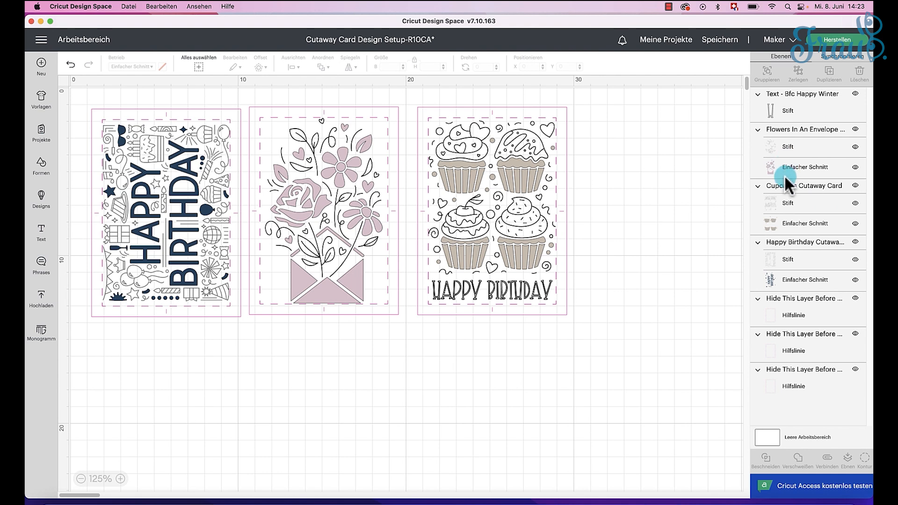
Step: Set the pen layer of the Happy Birthday cutaway design on the first card to Black
click(798, 260)
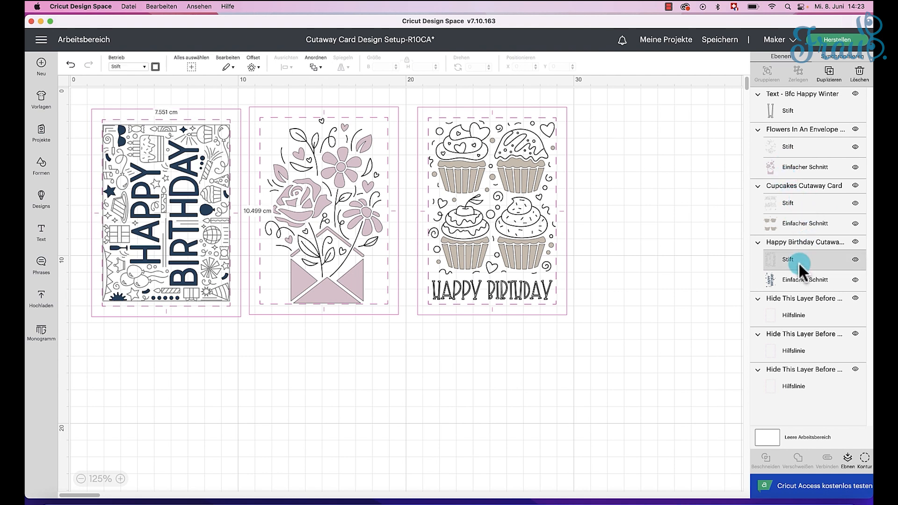
click(156, 67)
click(182, 121)
click(627, 316)
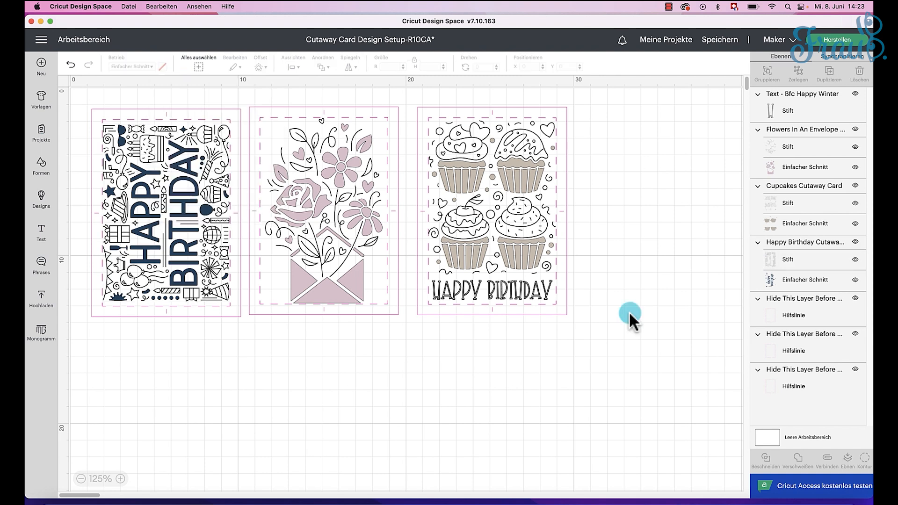
click(528, 291)
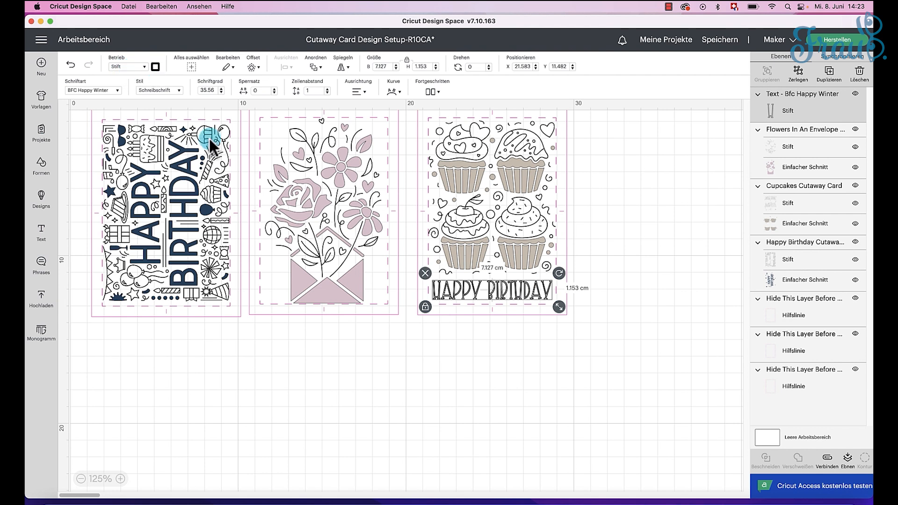
click(637, 284)
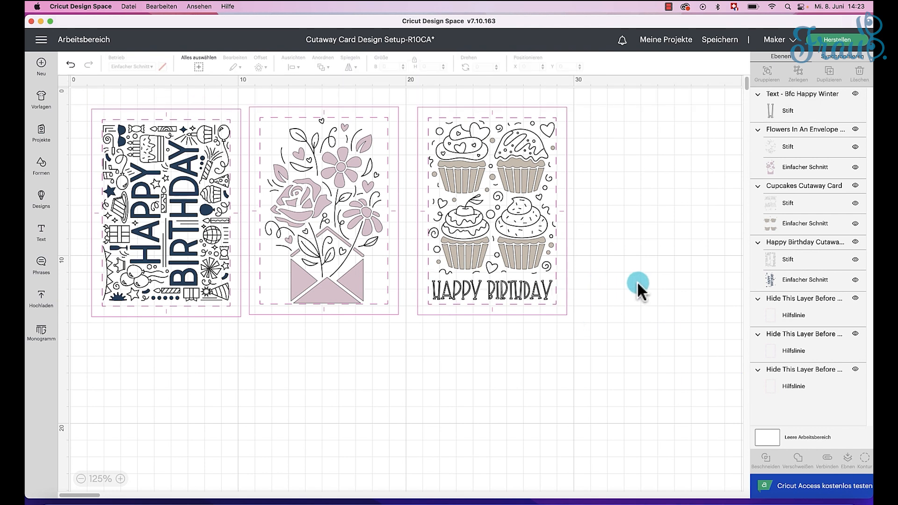
click(527, 255)
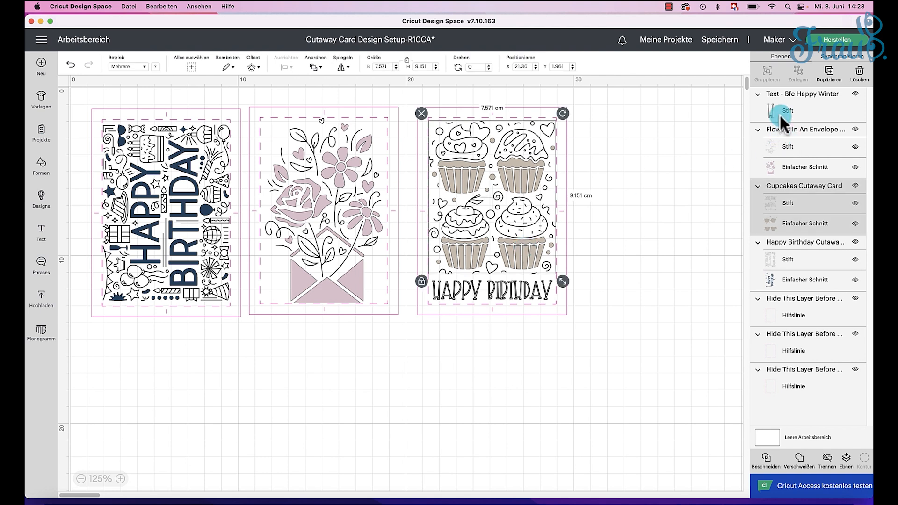
Step: Recolour the flowers design's cut layer to the beige material colour used by the cupcakes
click(786, 169)
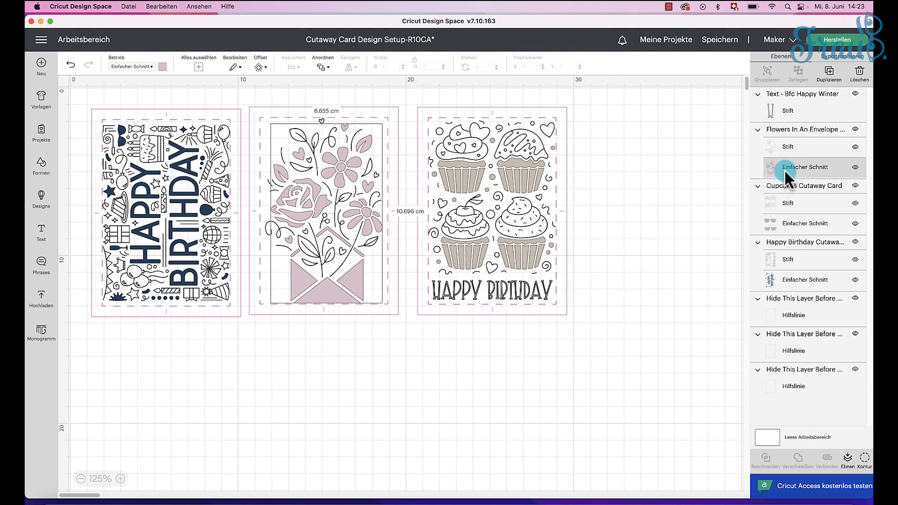
click(163, 66)
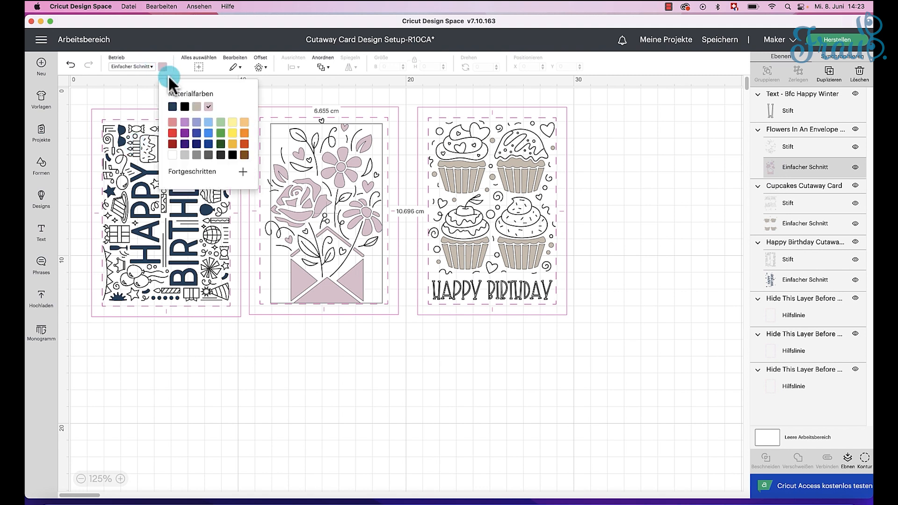
click(198, 107)
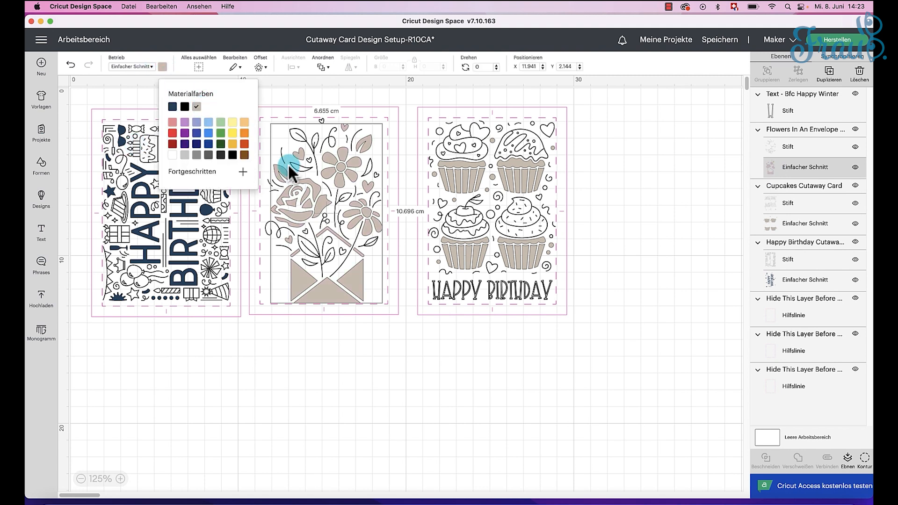
click(311, 346)
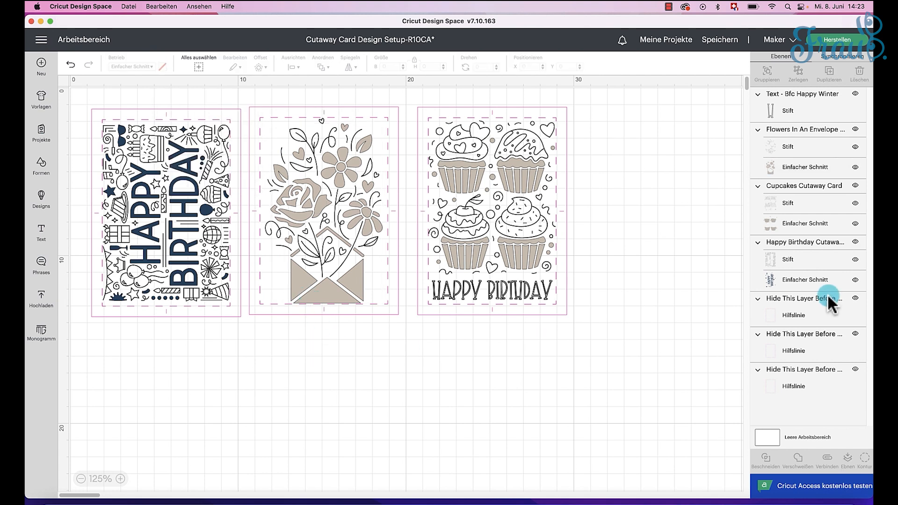
Step: Recolour the cut layer of the first card's Happy Birthday design to the same beige material colour
click(797, 280)
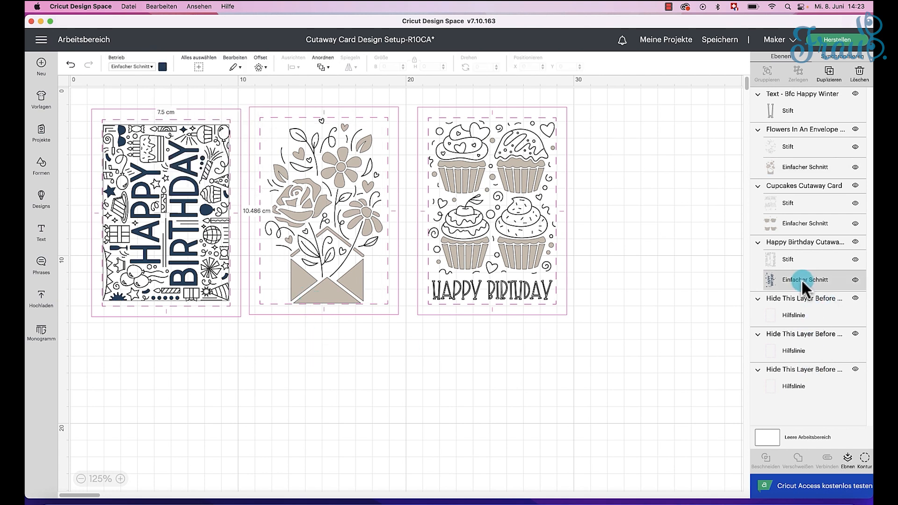
click(163, 67)
click(198, 107)
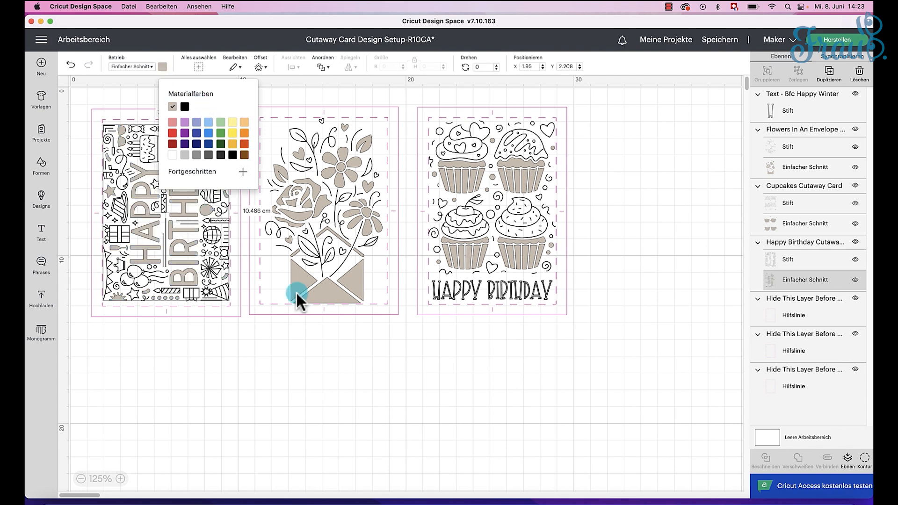
click(235, 374)
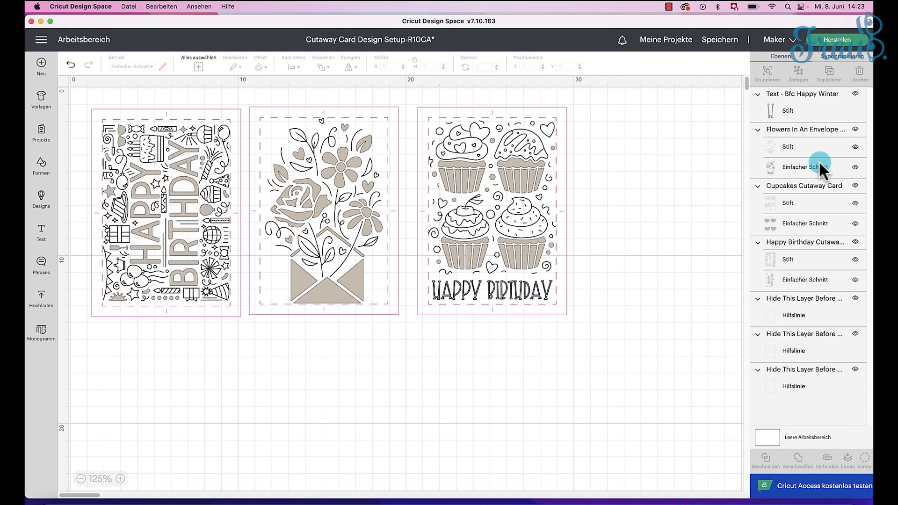
Step: Attach the Happy Birthday text layer to the flowers design's pen layer
click(801, 112)
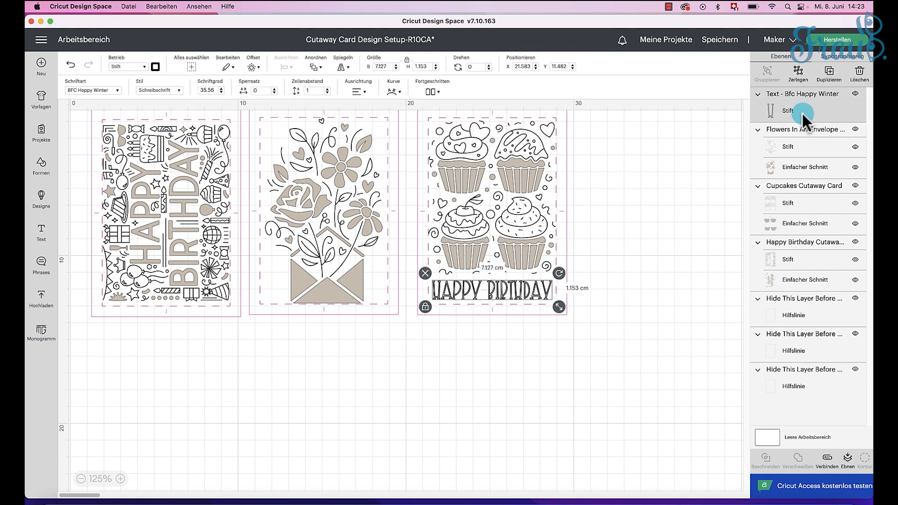
shift+click(801, 150)
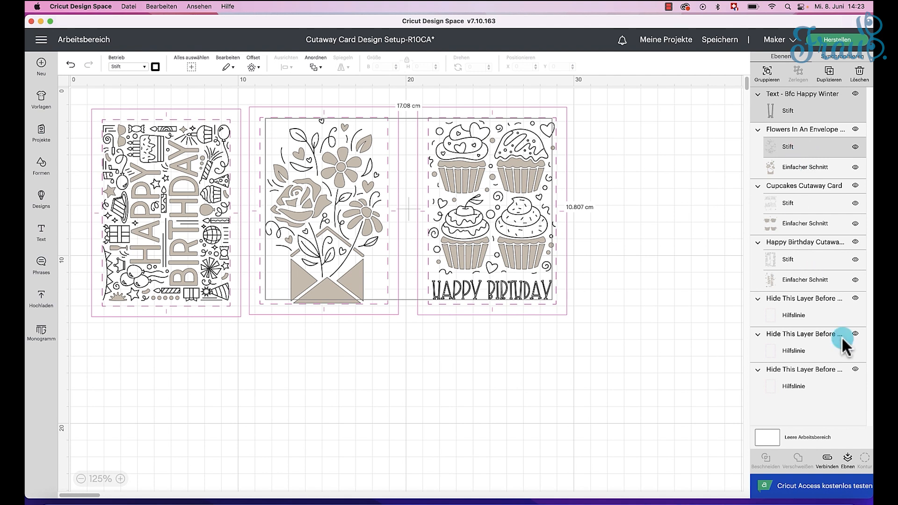
click(827, 461)
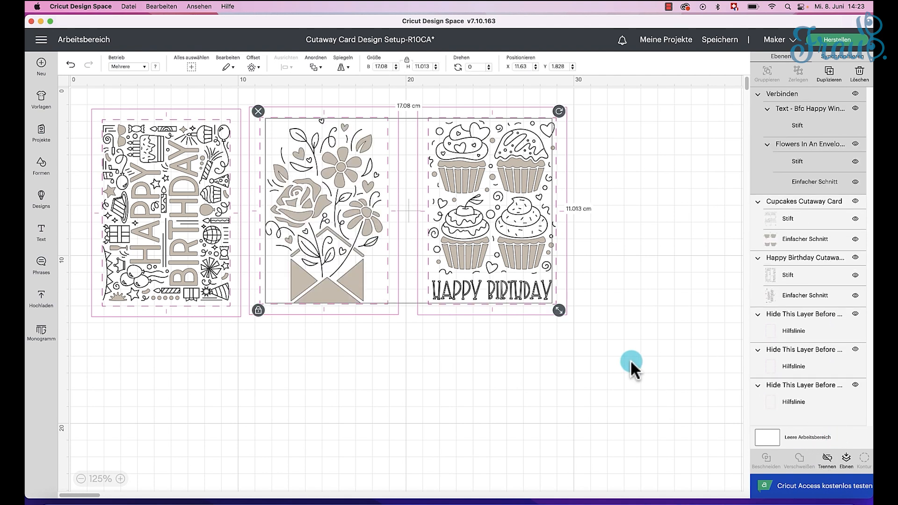
Step: Undo attaching the Happy Birthday text to the flowers design and attach the text to the cupcakes design's pen layer instead
click(70, 65)
click(793, 112)
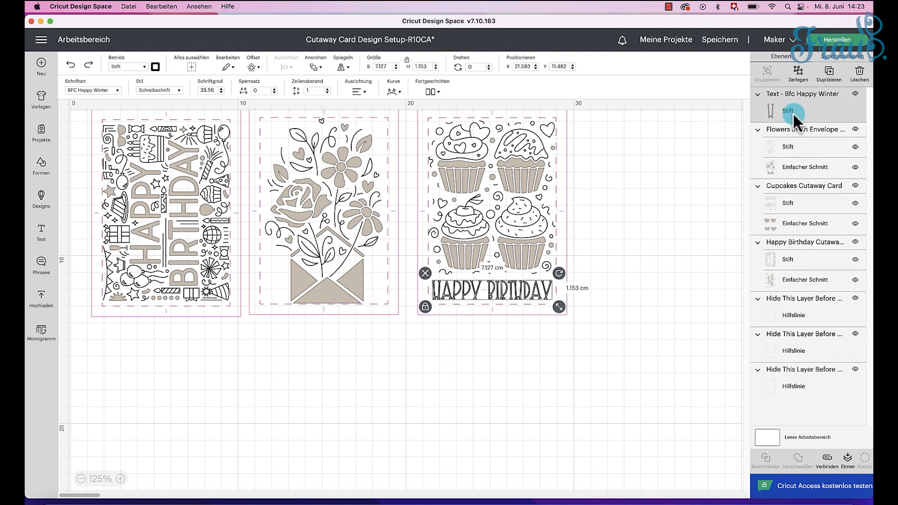
shift+click(535, 234)
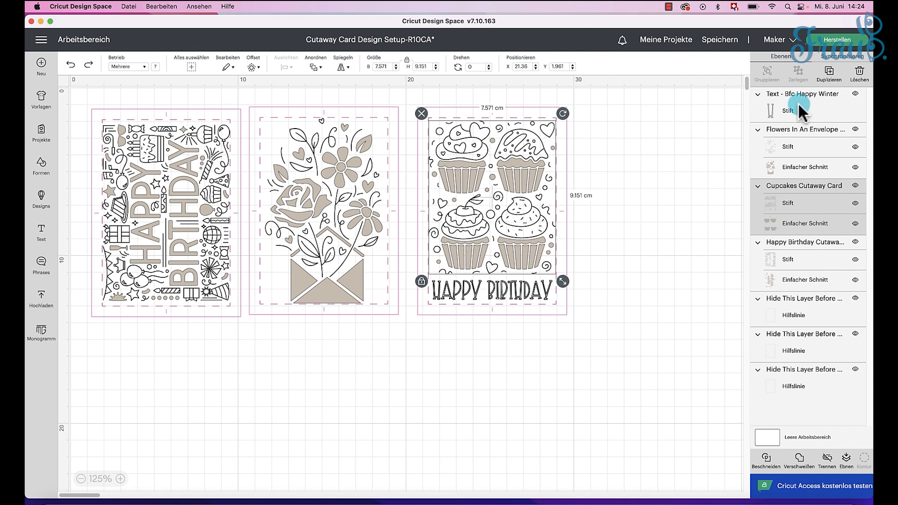
click(795, 202)
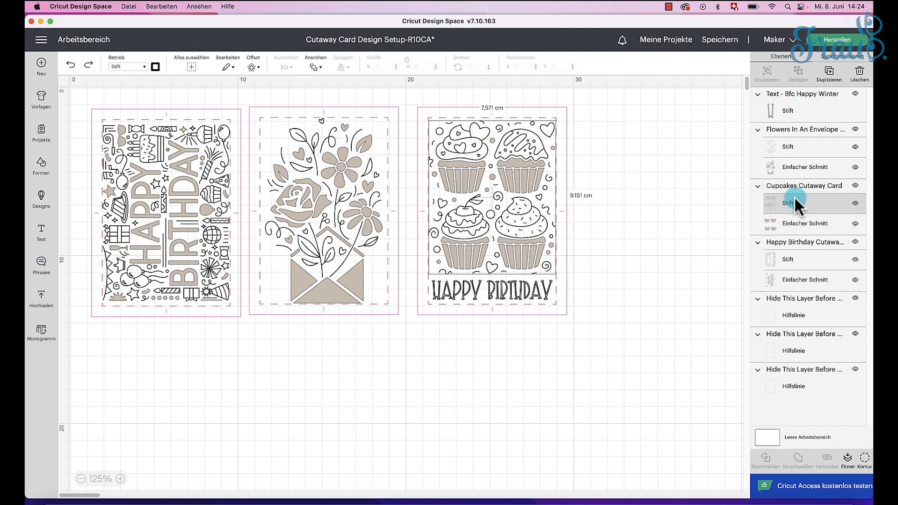
shift+click(798, 112)
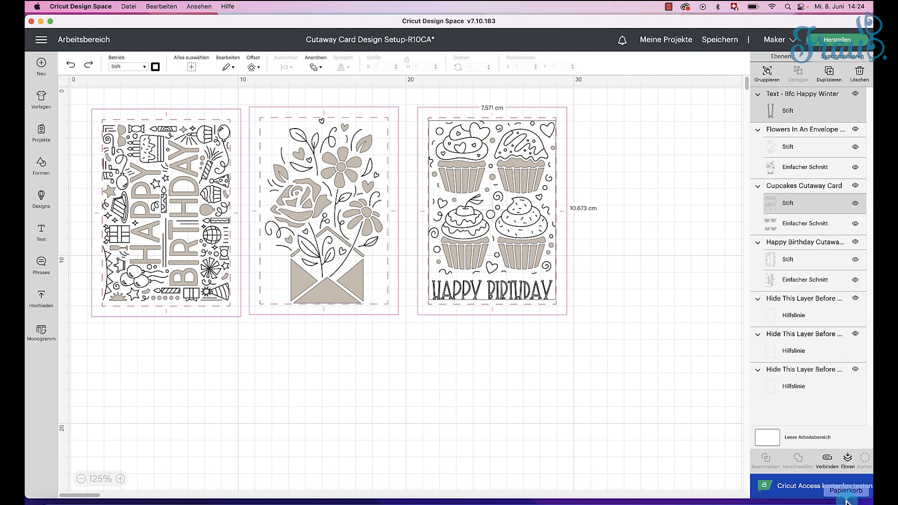
click(827, 458)
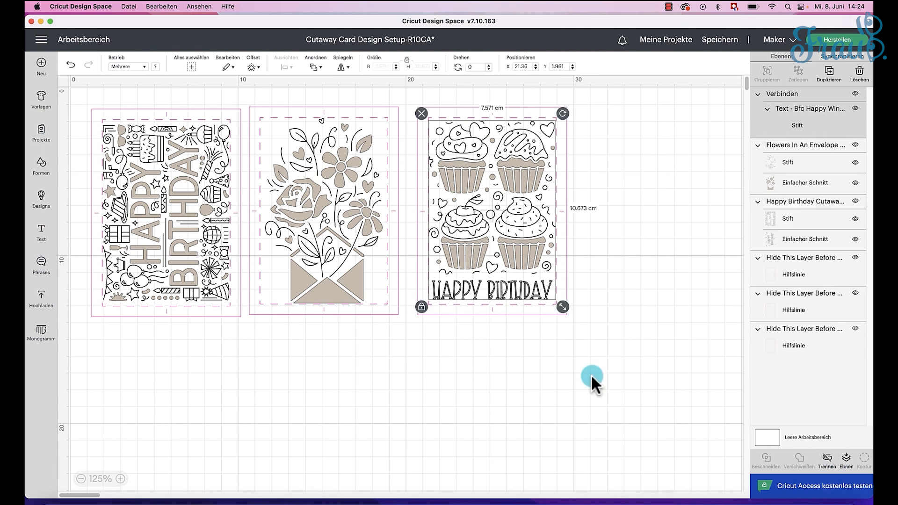
click(566, 339)
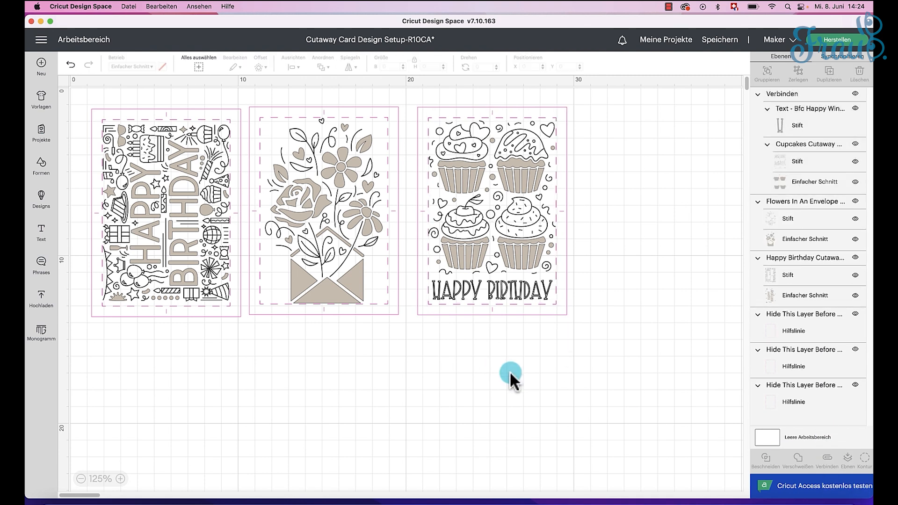
Step: Send the project to the making preparation and choose to load the materials on the card mat
click(837, 39)
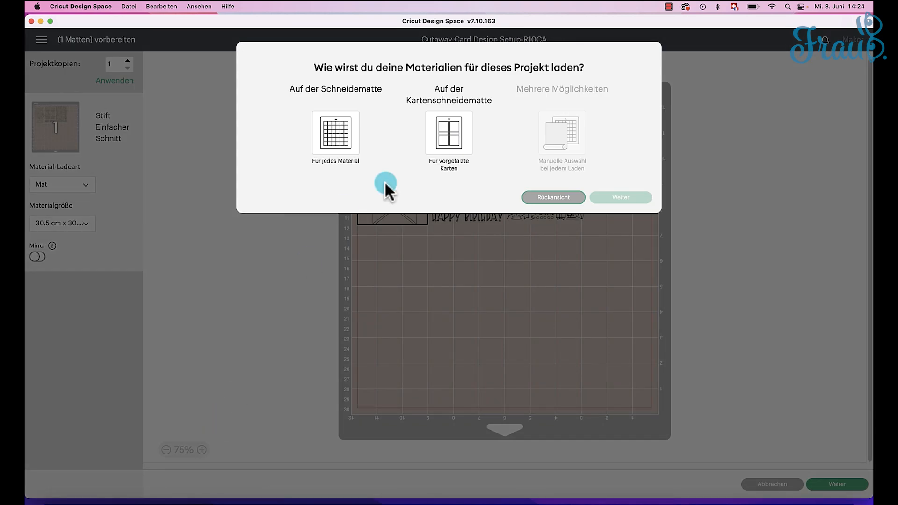
click(444, 142)
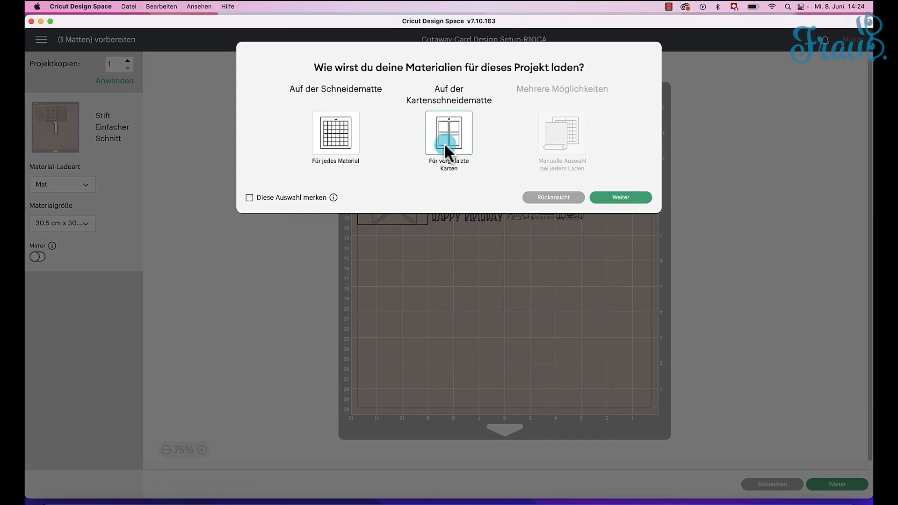
click(637, 201)
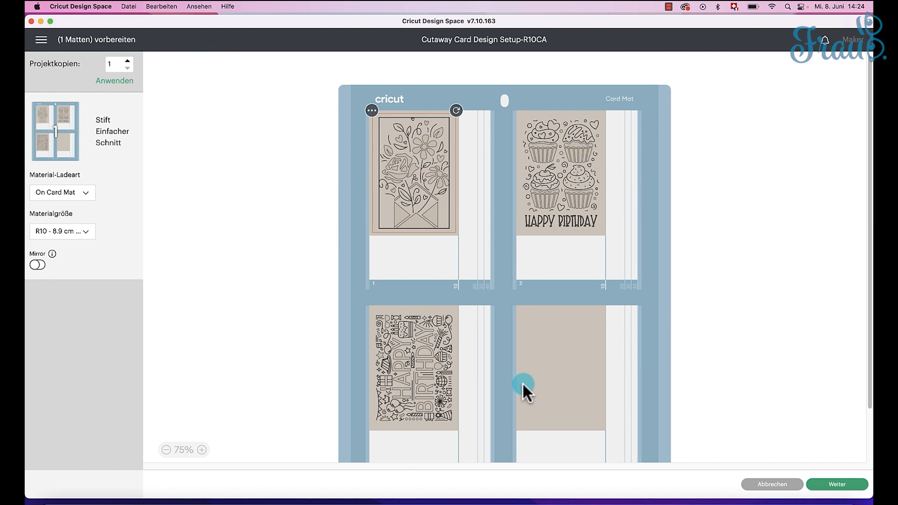
Step: Examine how the flowers and cupcakes designs sit within the R10 card areas in the upper half of the card mat
click(201, 450)
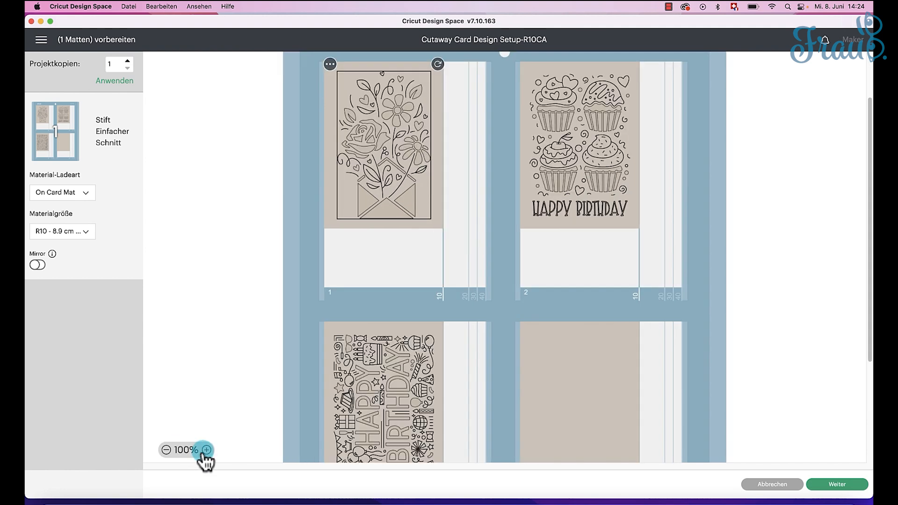
click(202, 449)
scroll(263, 313, up, 3)
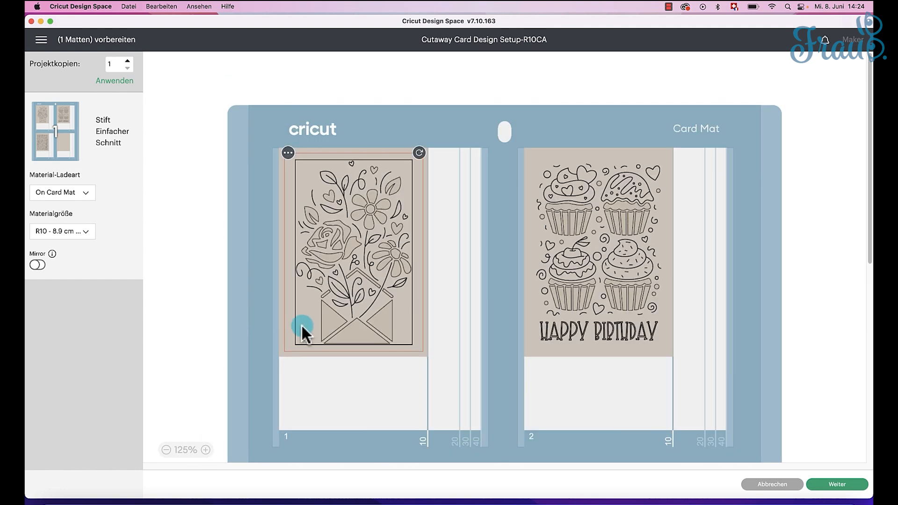
mouse_move(361, 255)
mouse_down()
mouse_move(367, 258)
mouse_move(360, 256)
mouse_up()
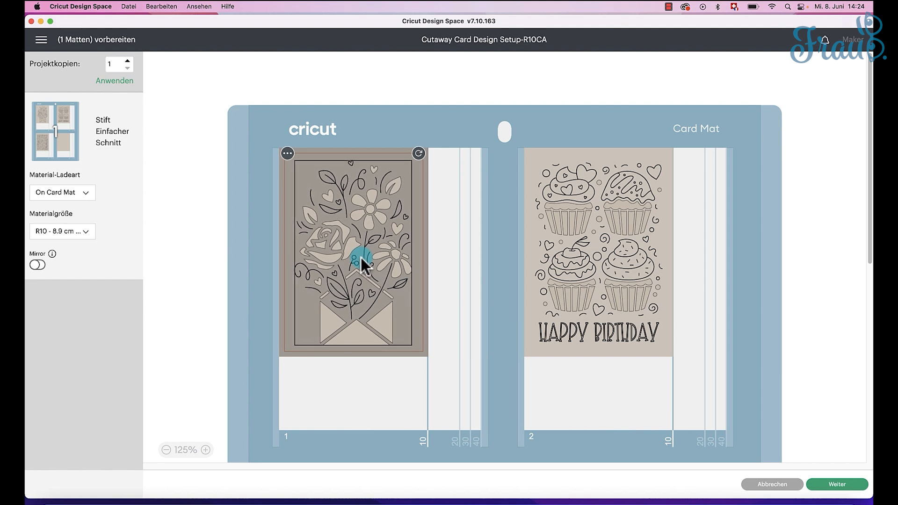
click(78, 236)
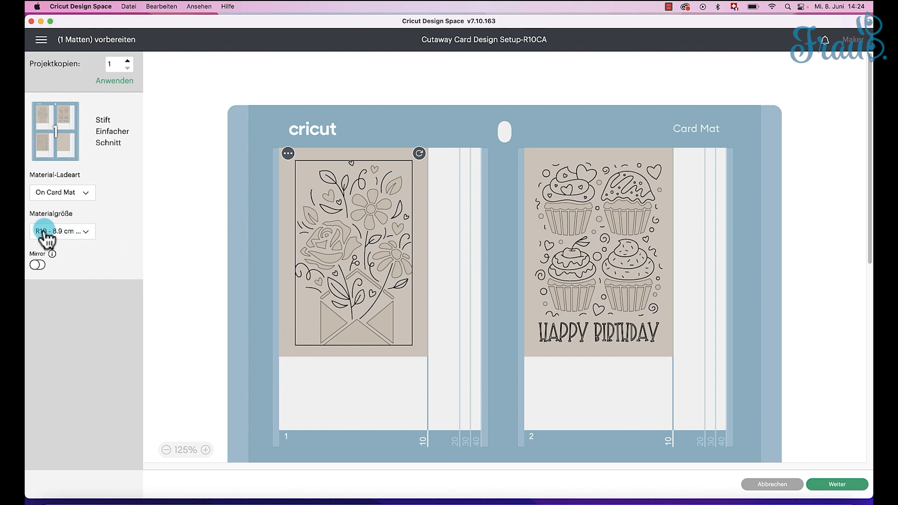
click(363, 262)
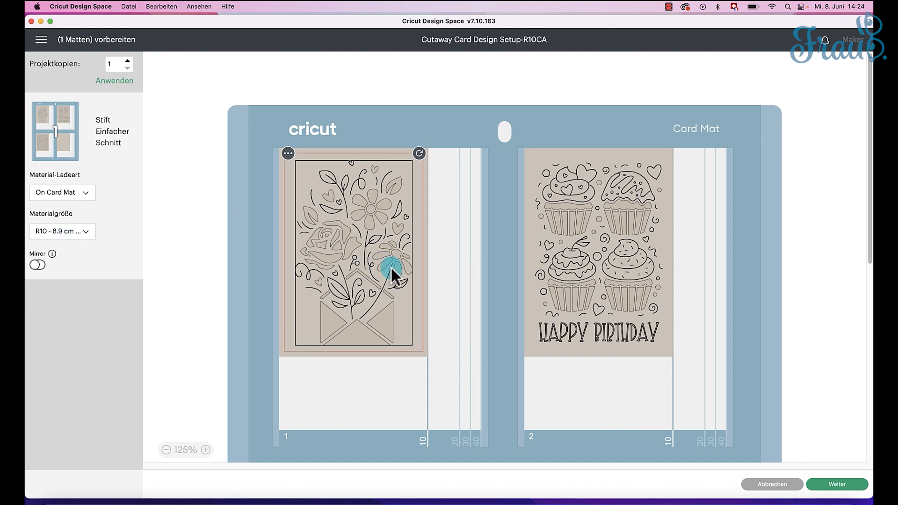
drag(394, 271, 394, 271)
drag(614, 301, 612, 302)
Step: Examine the position of the sideways Happy Birthday design within the third card area of the mat
click(386, 227)
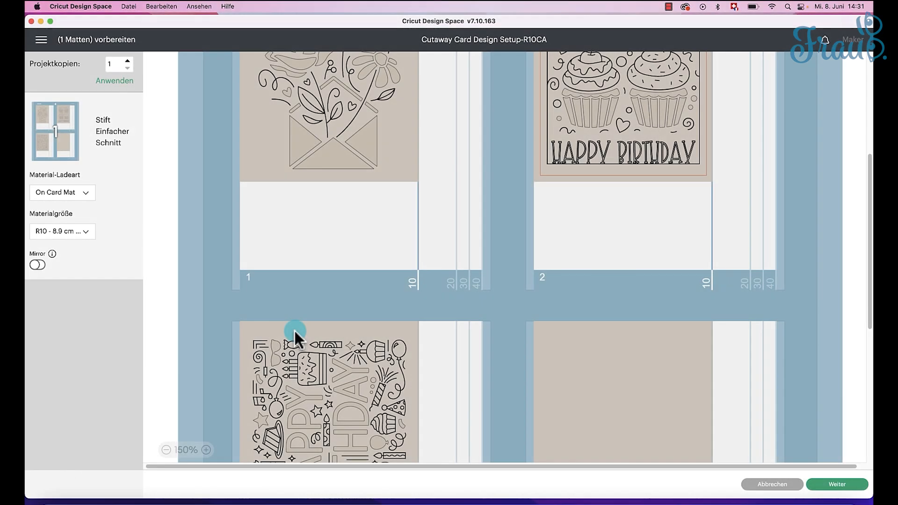
scroll(295, 331, down, 3)
scroll(294, 330, down, 2)
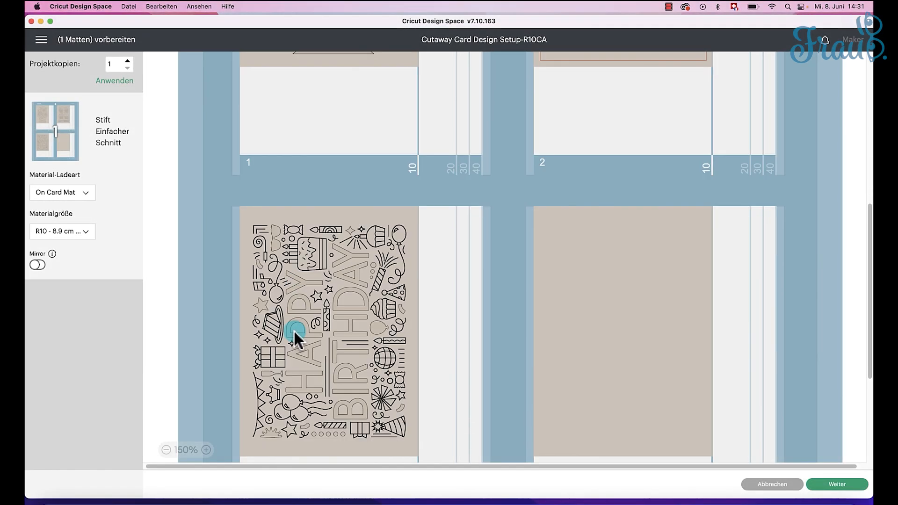
click(301, 315)
drag(302, 316, 301, 317)
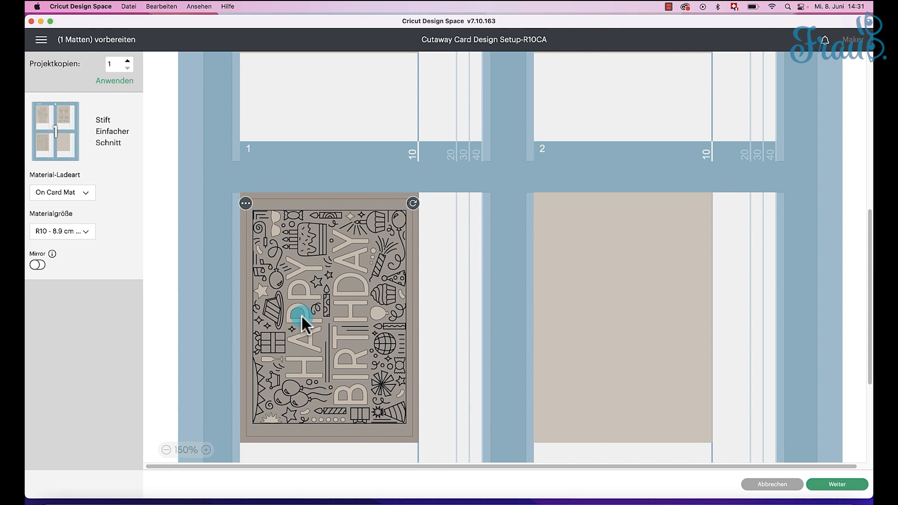
drag(301, 314, 301, 314)
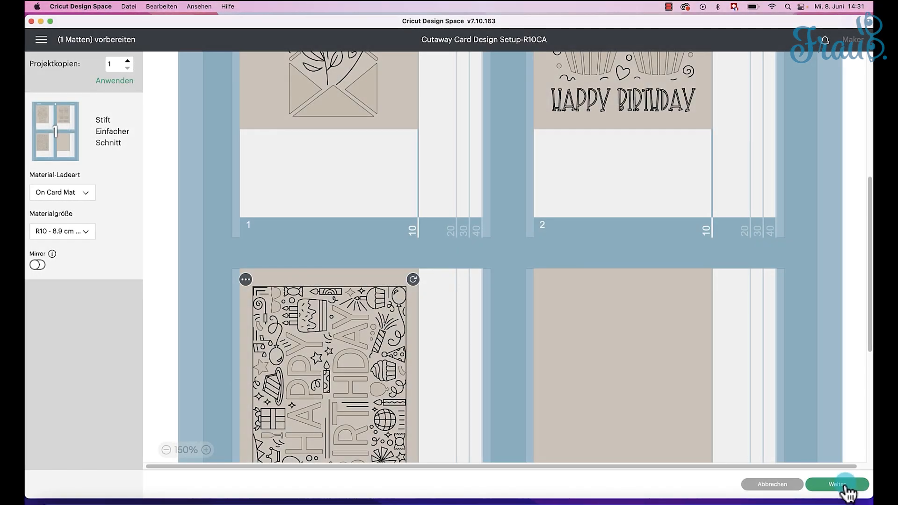
Step: Continue to the machine setup and set the base material to Klebekarte + Rückseite (Cutaway Card + Backer) from the Farbkarton category
click(845, 487)
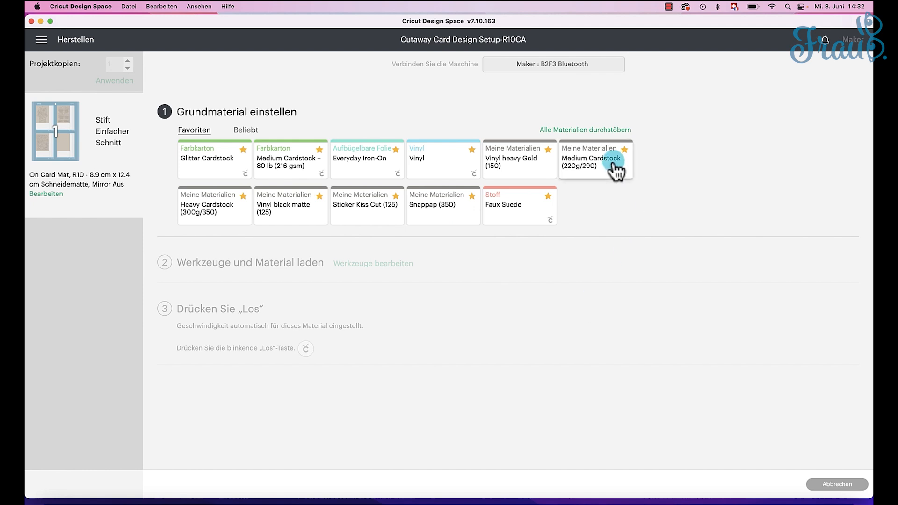
click(584, 136)
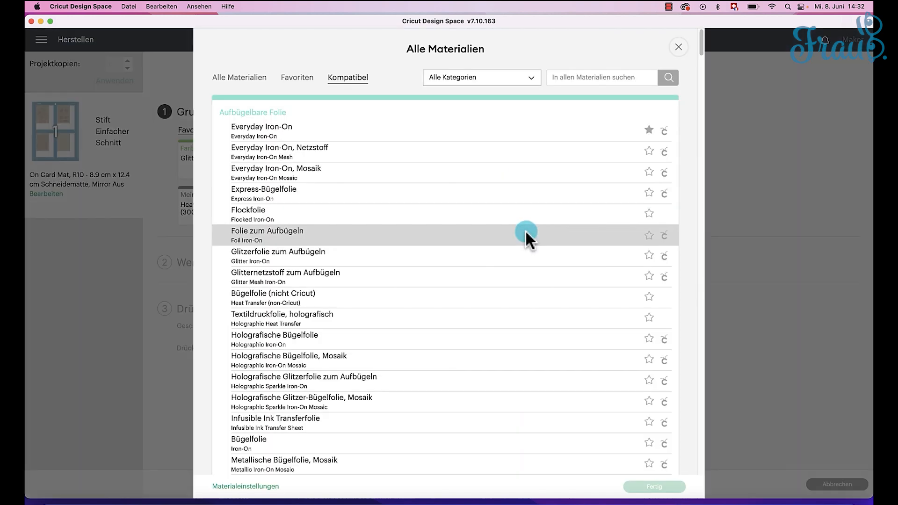
click(514, 83)
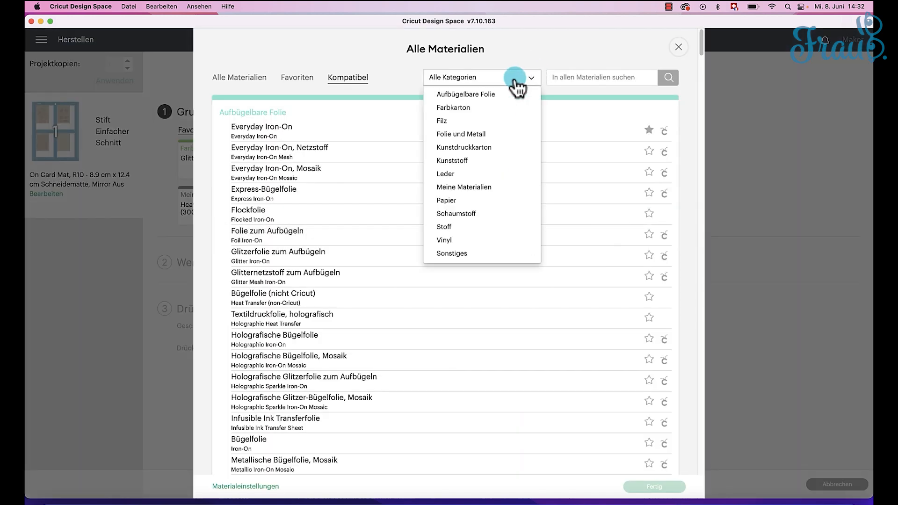
click(457, 106)
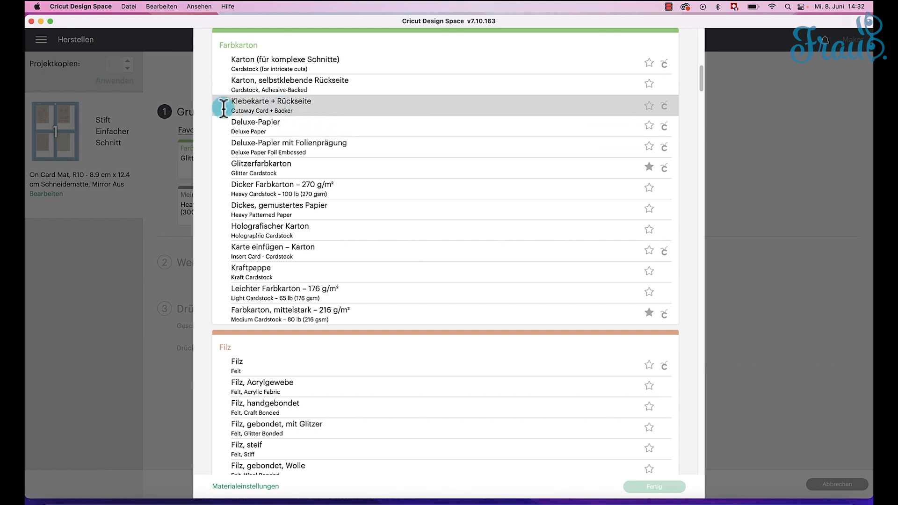
click(346, 112)
click(652, 487)
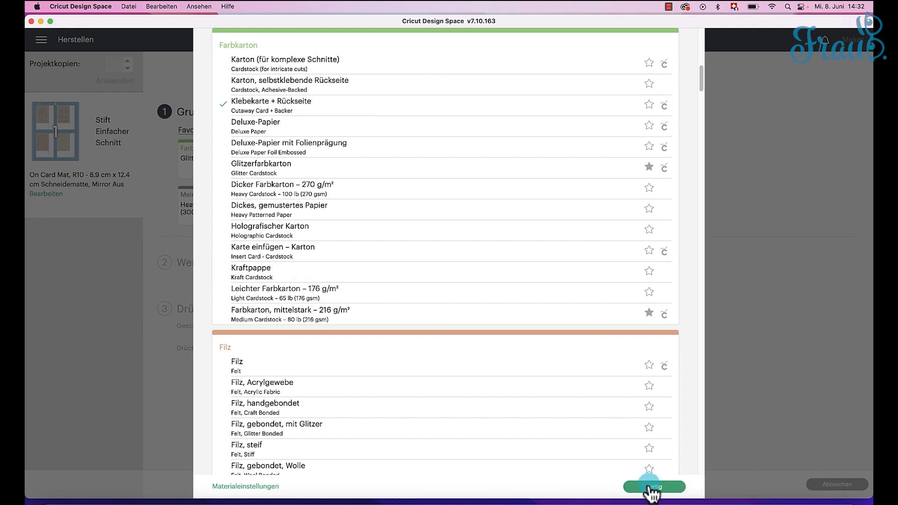
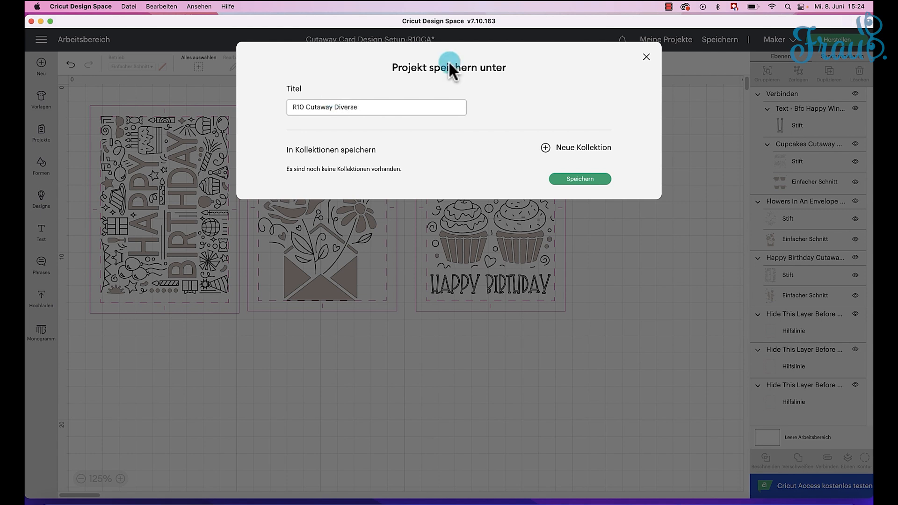
Step: Save the project under the title R10 Cutaway Diverse
click(578, 182)
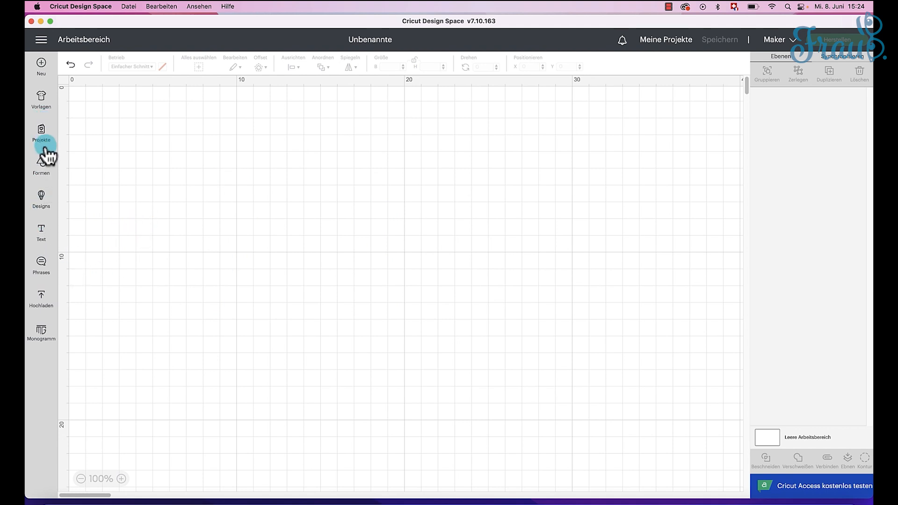
Step: Add the Taurus Zodiac Insert Card from the designs of type Karten to the blank canvas and delete its bull's head pen layer
click(44, 200)
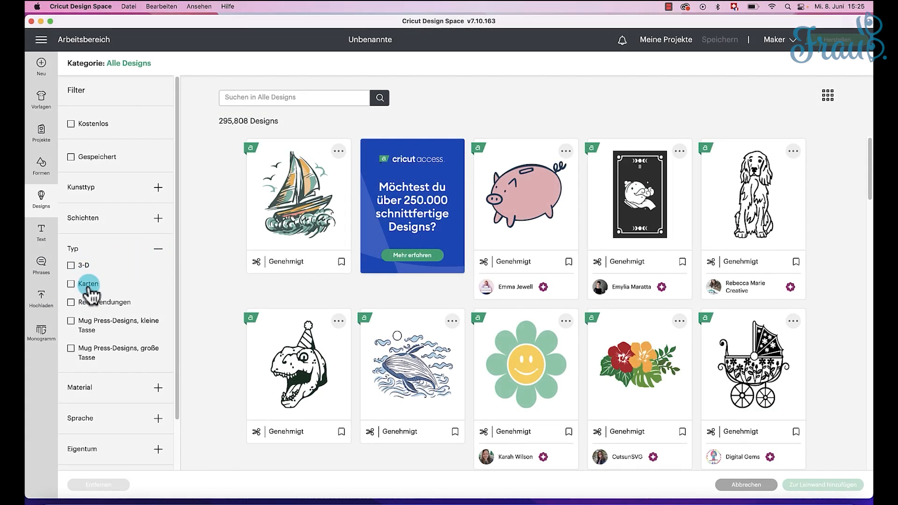
click(88, 285)
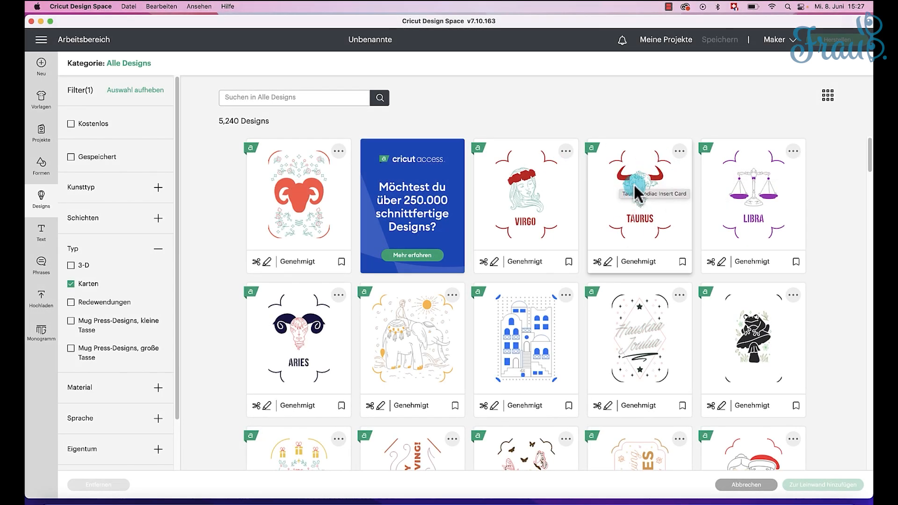
click(638, 191)
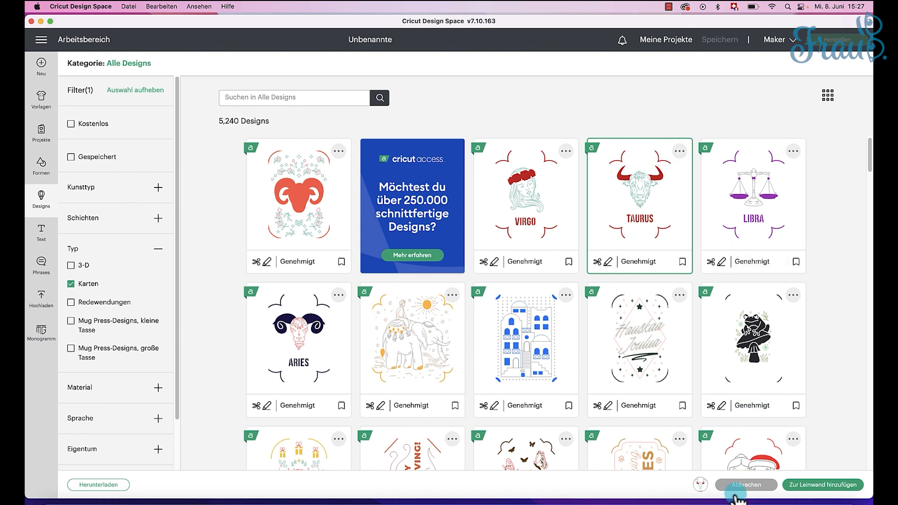
click(814, 484)
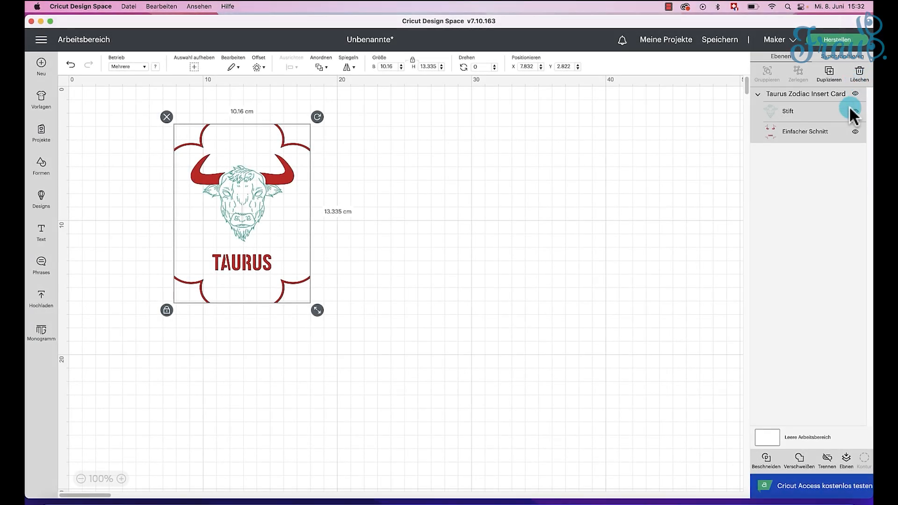
click(799, 112)
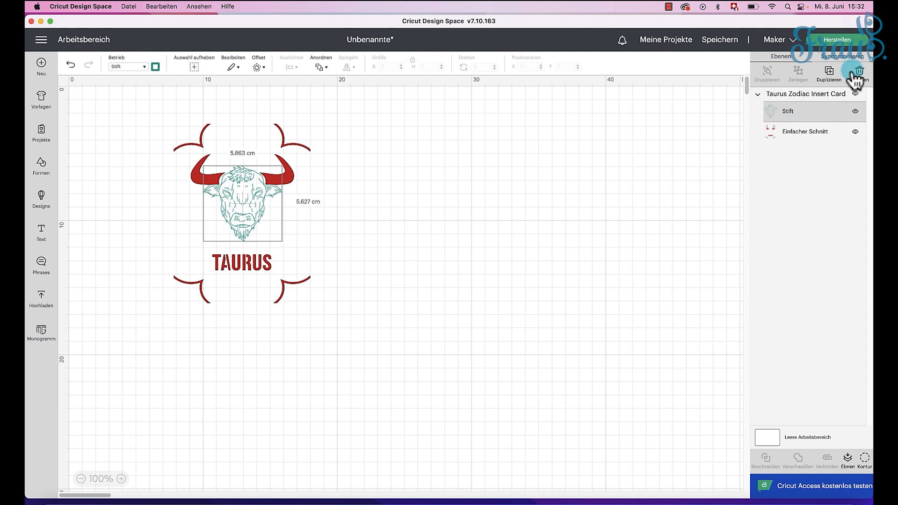
click(860, 75)
Step: Hide the contours of both horns in the Taurus card's cut layer
click(799, 109)
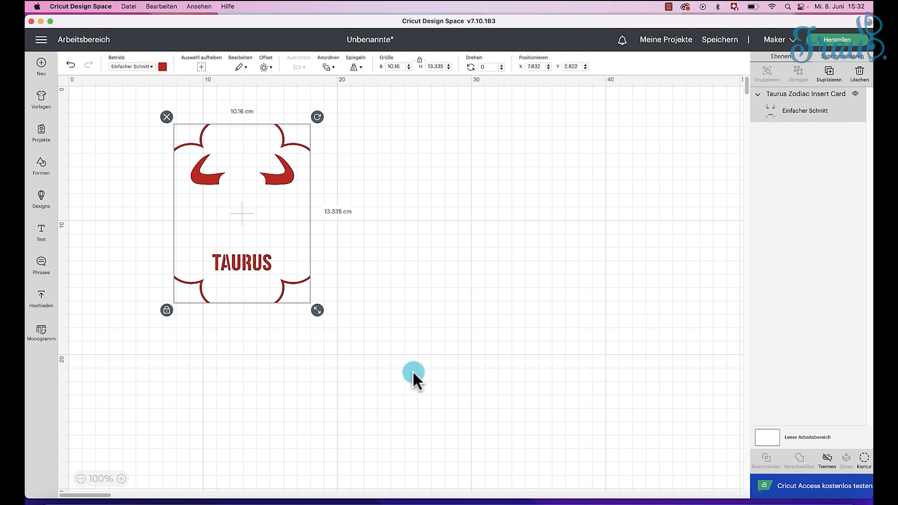
click(864, 460)
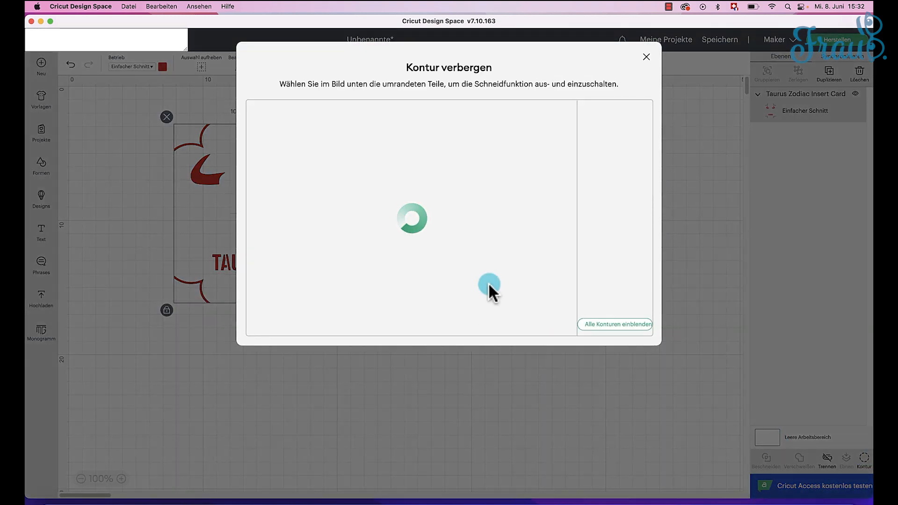
click(605, 156)
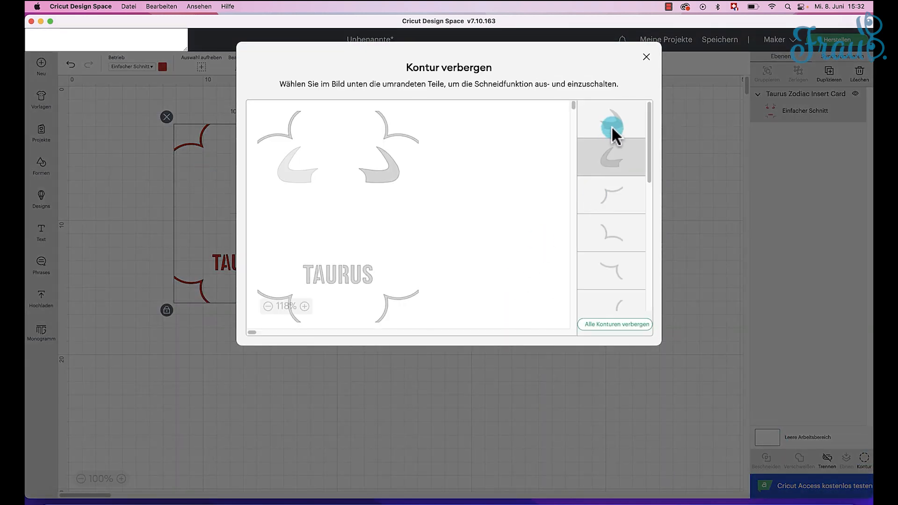
click(612, 134)
Step: Hide every contour of the TAURUS lettering, leaving only the four corner ornaments of the card's cut layer
scroll(620, 233, down, 5)
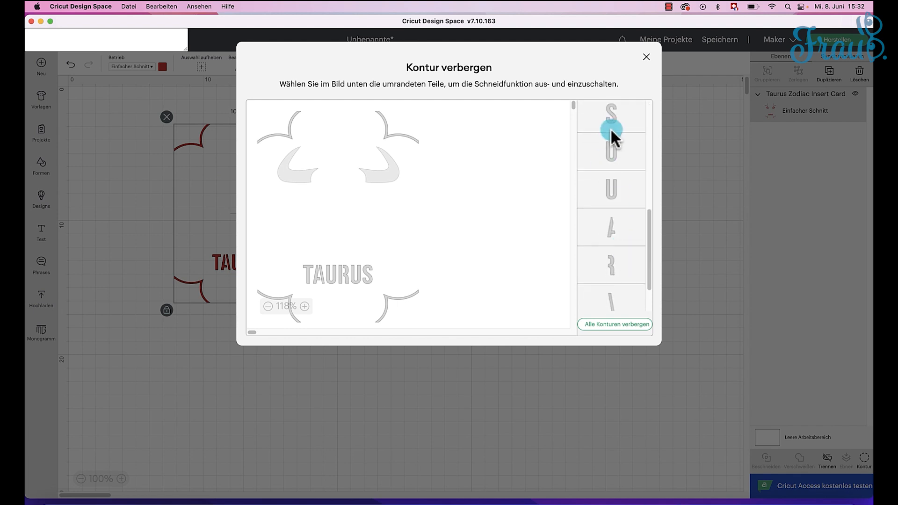
click(611, 140)
click(621, 179)
click(622, 180)
click(618, 237)
click(616, 257)
scroll(616, 258, down, 1)
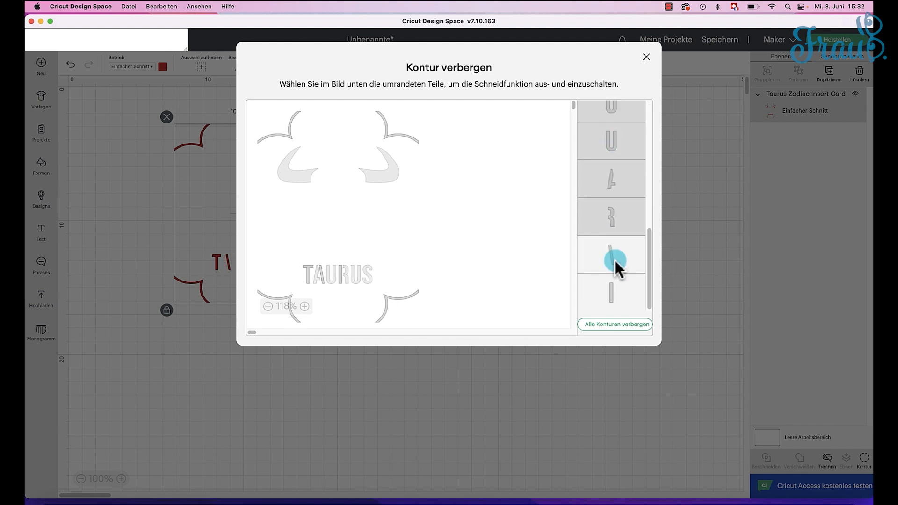
click(616, 259)
click(613, 282)
scroll(603, 234, up, 4)
click(610, 235)
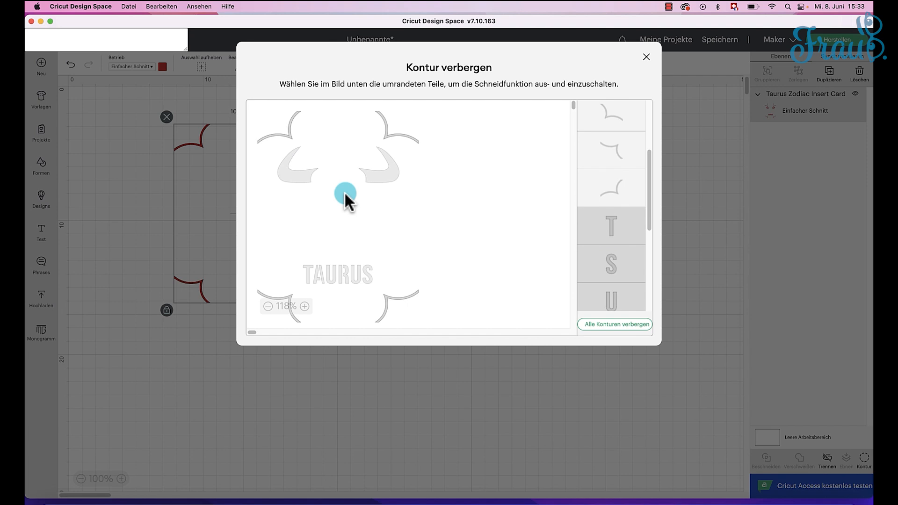
click(683, 209)
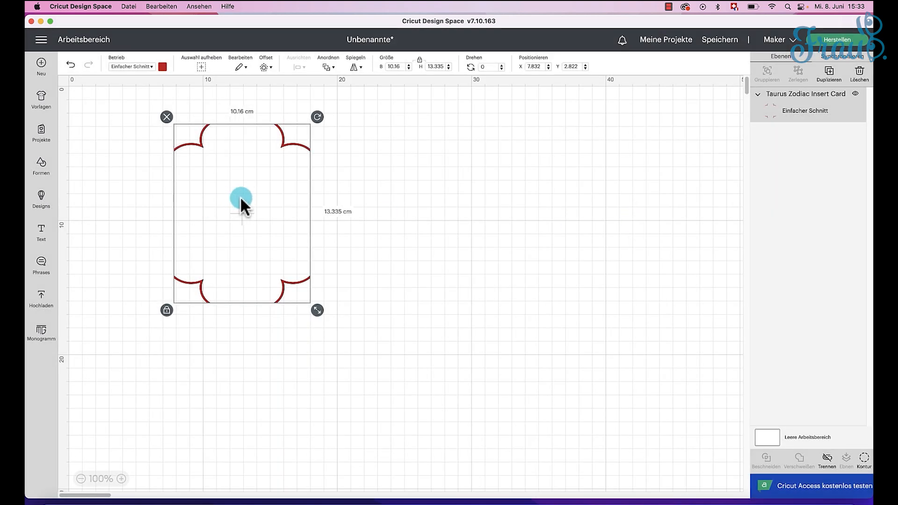
Step: Add a square shape and resize it with unlocked proportions to 12.1 cm wide and 16.8 cm high
click(42, 168)
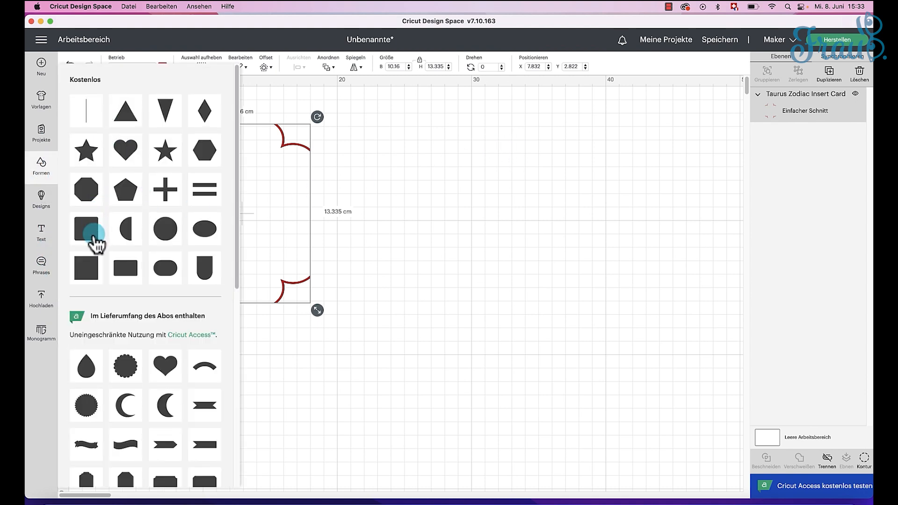
click(89, 267)
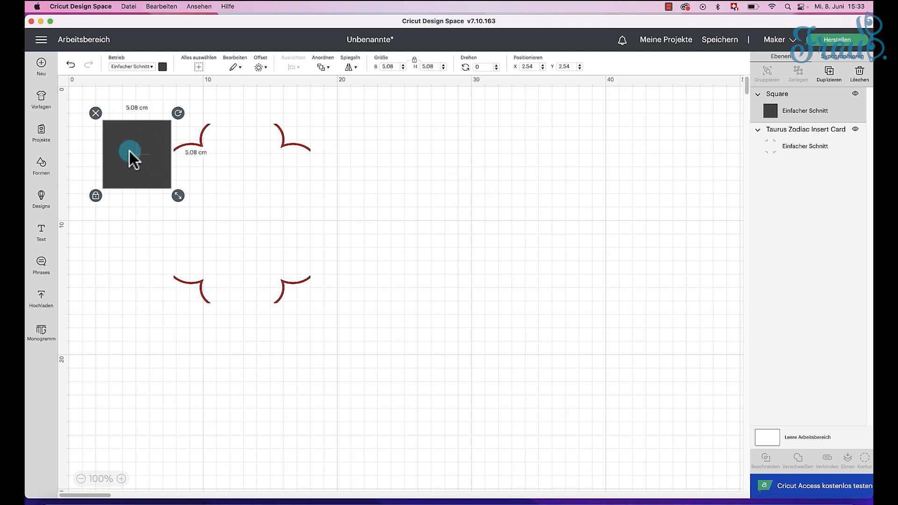
click(414, 60)
click(397, 67)
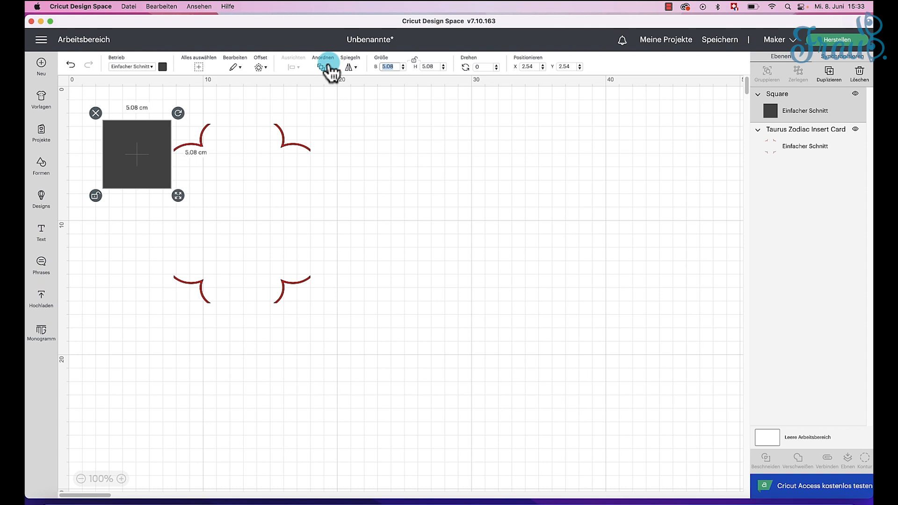
text(12.1)
key(Tab)
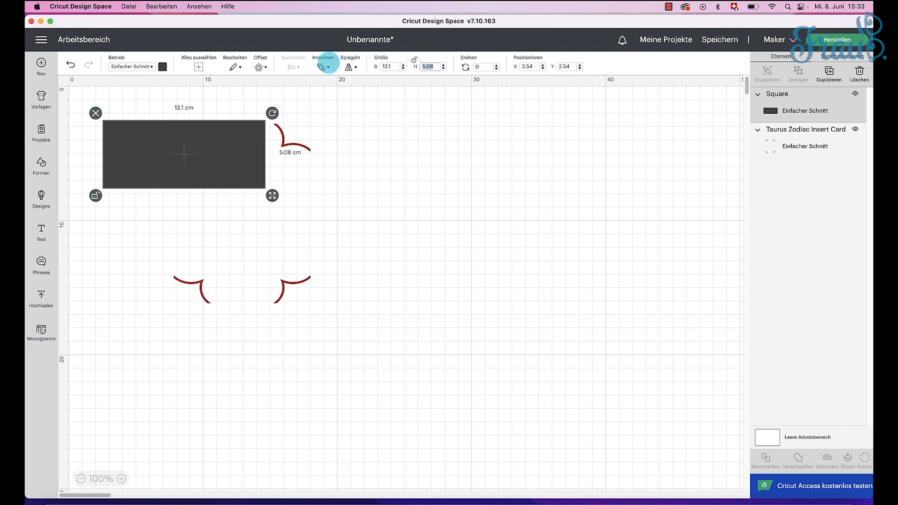
text(16)
key(Return)
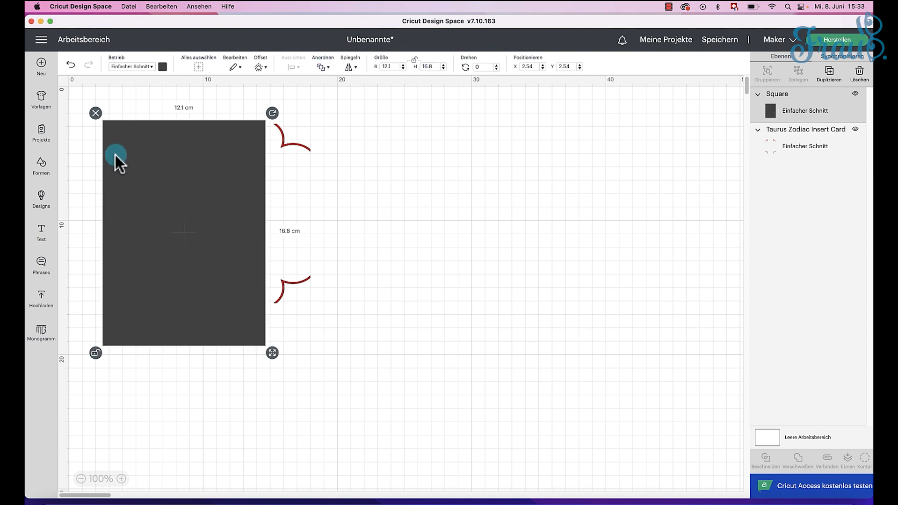
Step: Change the rectangle's operation to Hilfslinie (guide) and move it to the free area beside the corner ornaments
click(151, 68)
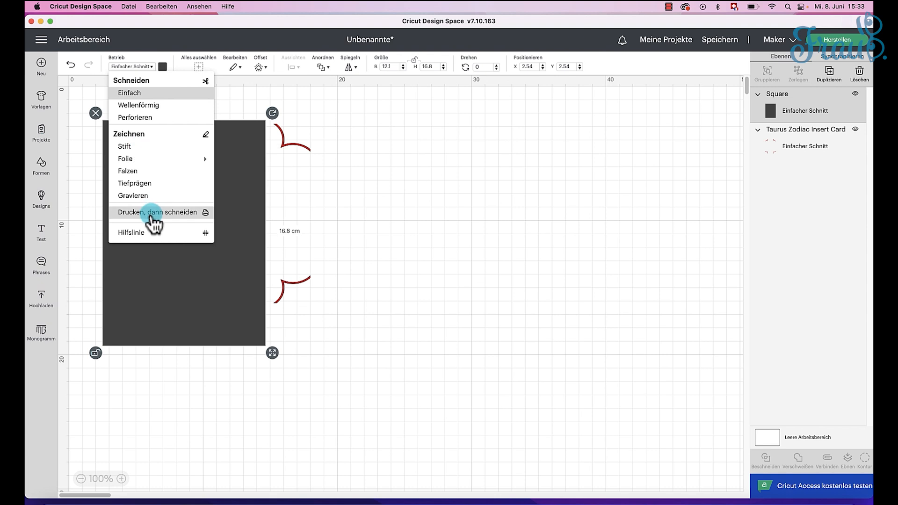
click(142, 233)
drag(232, 192, 490, 182)
click(445, 216)
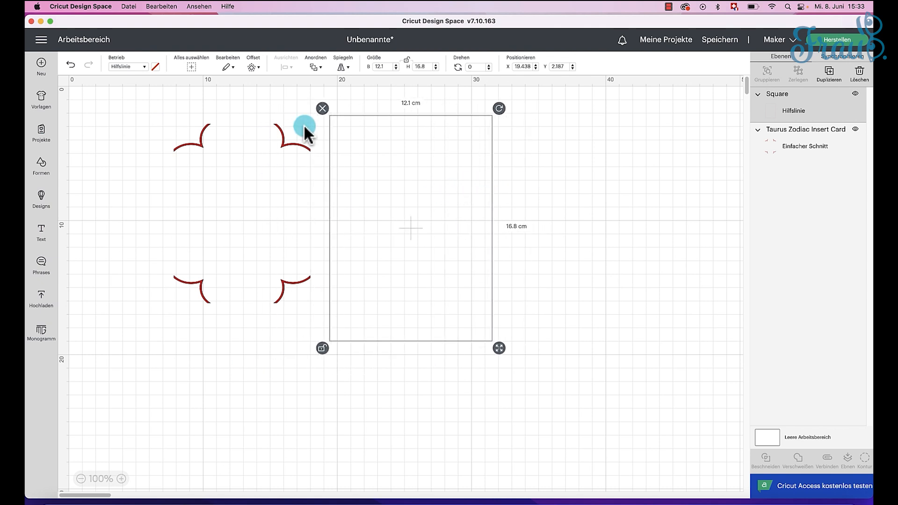
Step: Move the corner ornaments onto the guide rectangle and resize them with unlocked proportions to 11.5 x 16.3 cm
drag(299, 153, 459, 164)
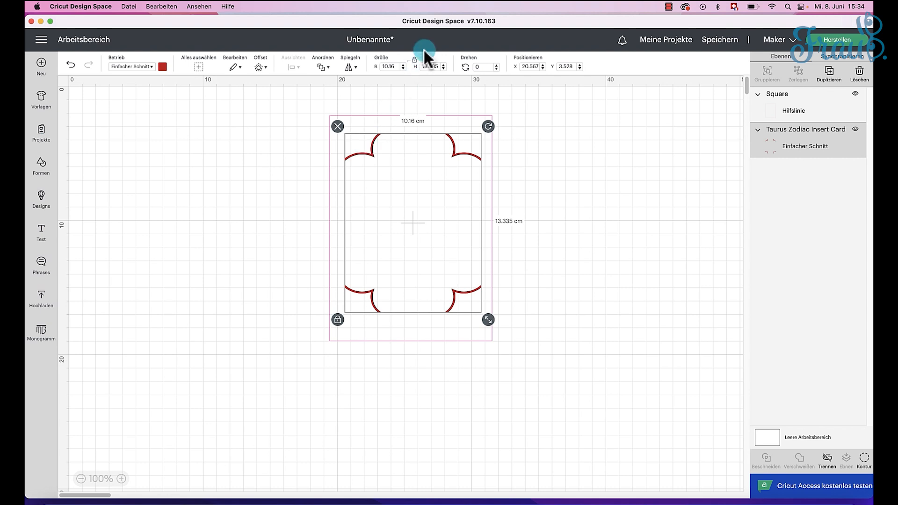
click(414, 59)
click(390, 67)
text(11)
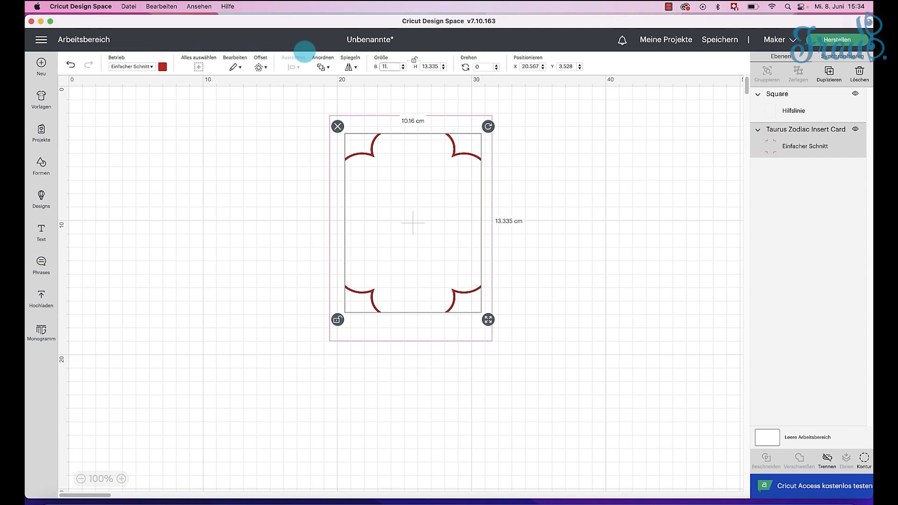
text(.5)
key(Tab)
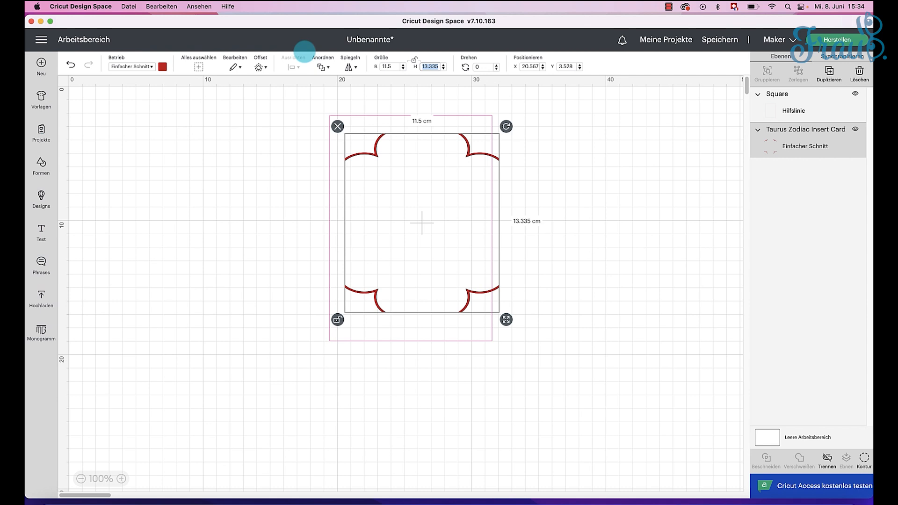
text(16.3)
key(Tab)
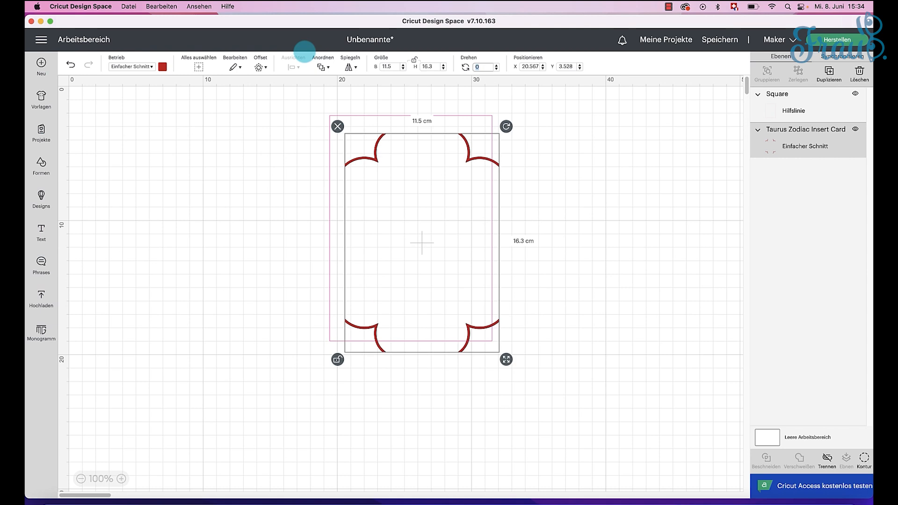
Step: Select the guide rectangle and the corner ornaments together and align them to a common centre
drag(445, 180, 486, 162)
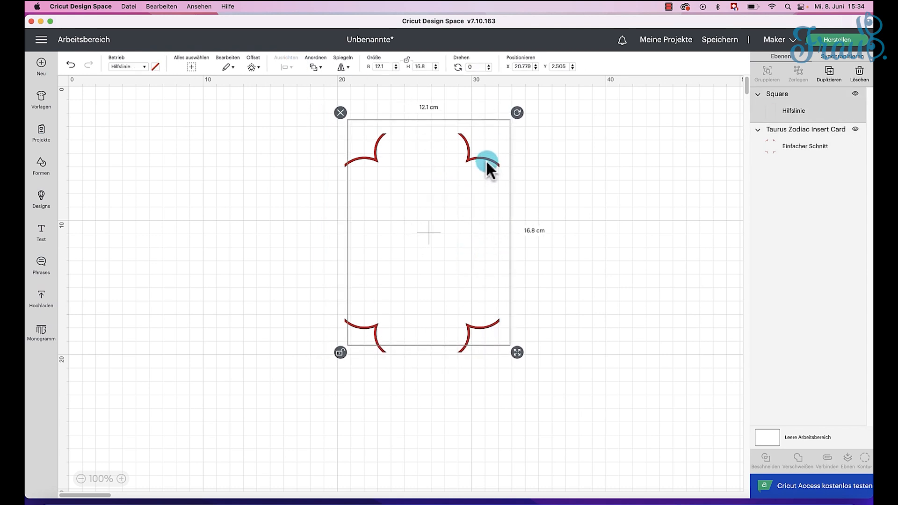
drag(560, 421, 319, 75)
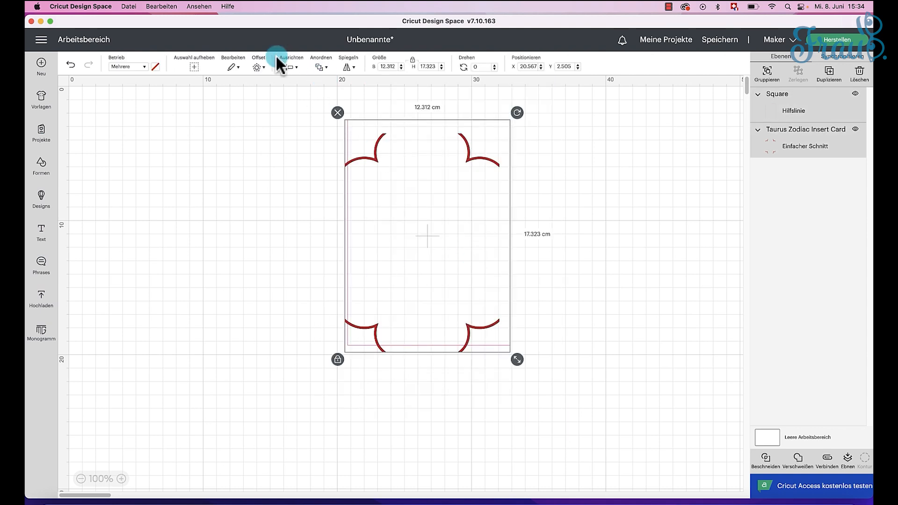
click(297, 67)
click(303, 169)
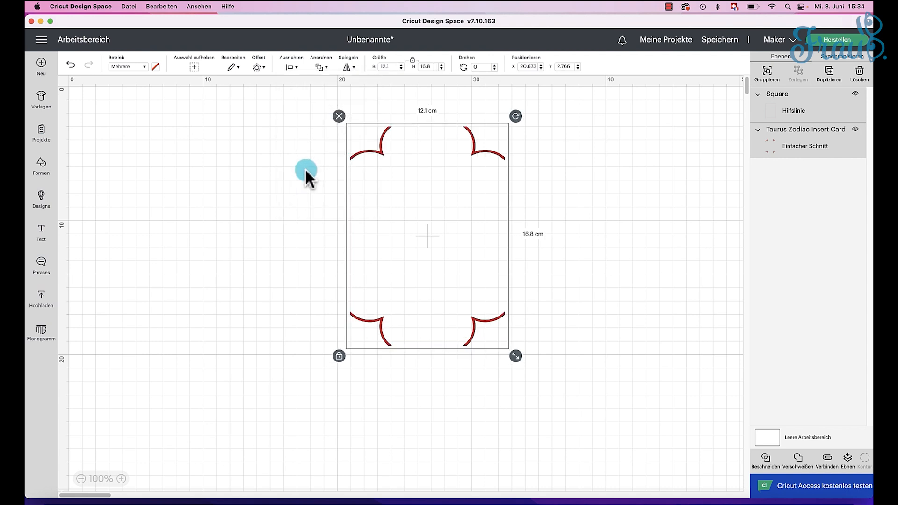
click(268, 233)
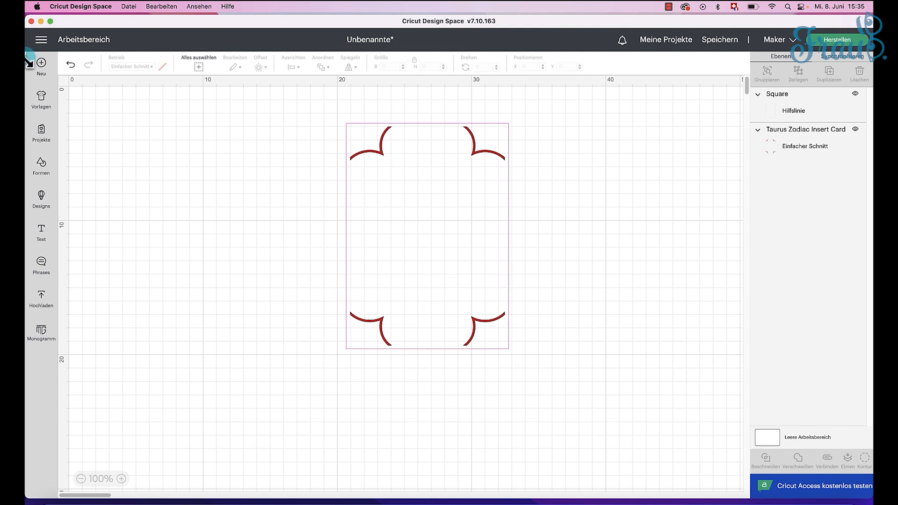
Step: Remove the Karten filter from the design library and search for "silhouette"
click(42, 196)
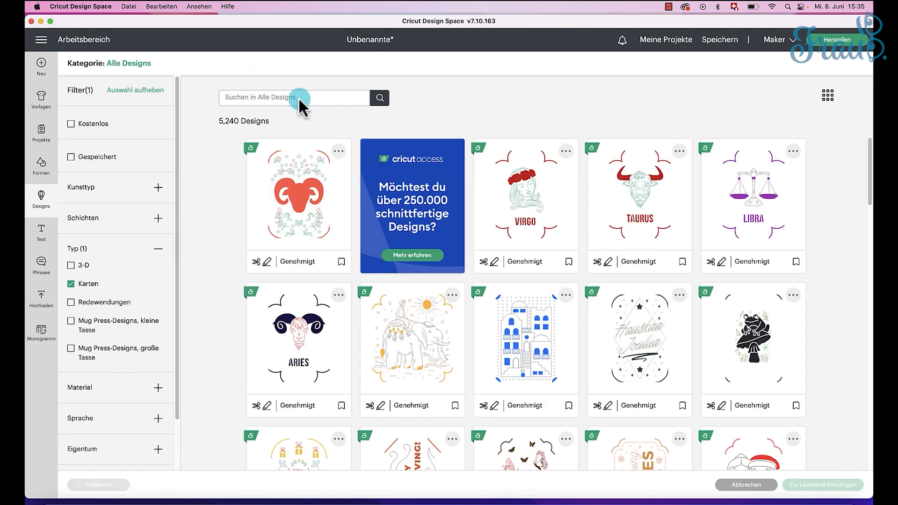
click(92, 284)
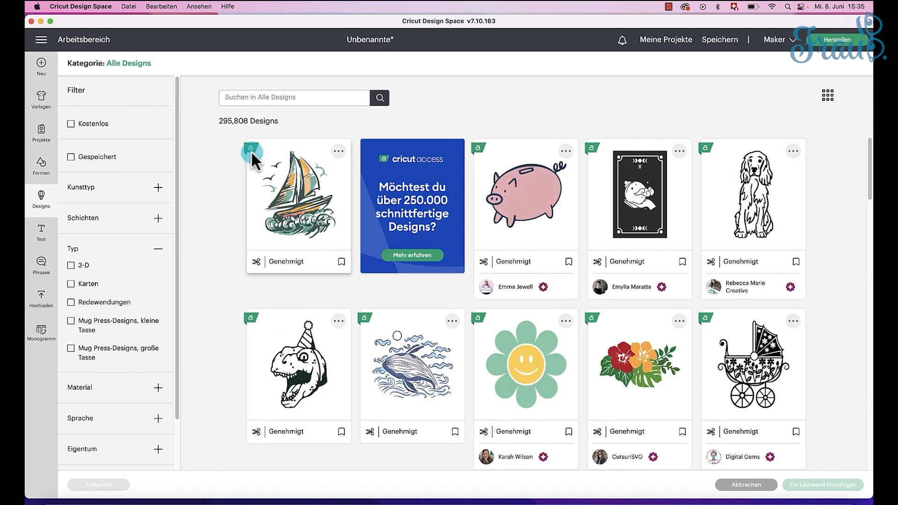
click(273, 96)
text(silhouette)
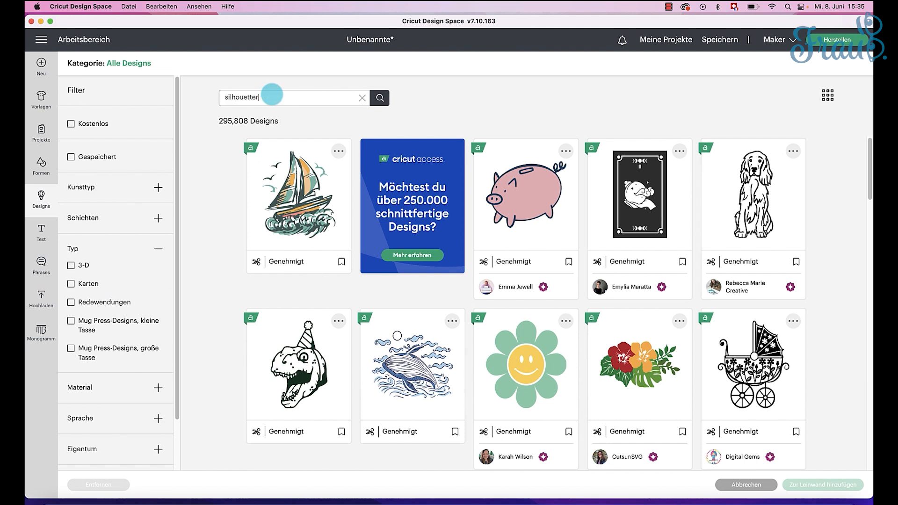
key(Return)
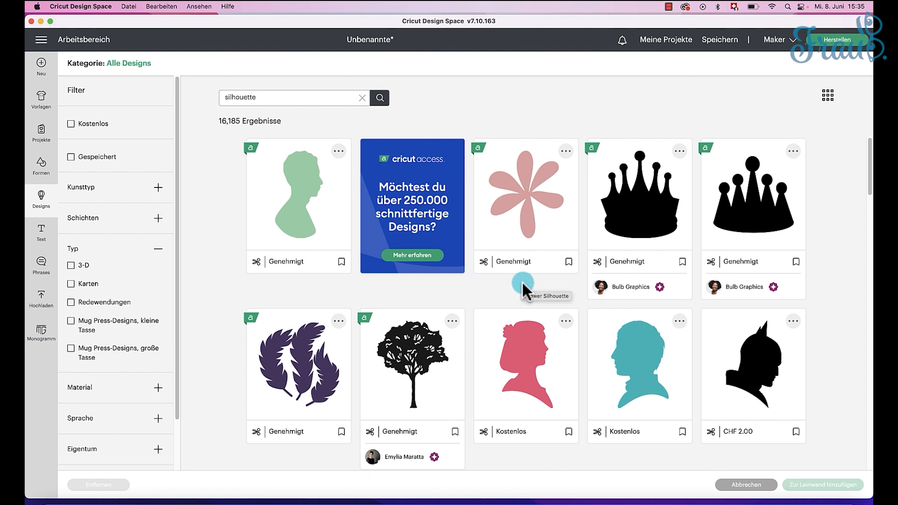
Step: Browse the library designs for a fitting motif and add the Tulips In Vase design to the canvas
scroll(523, 284, down, 5)
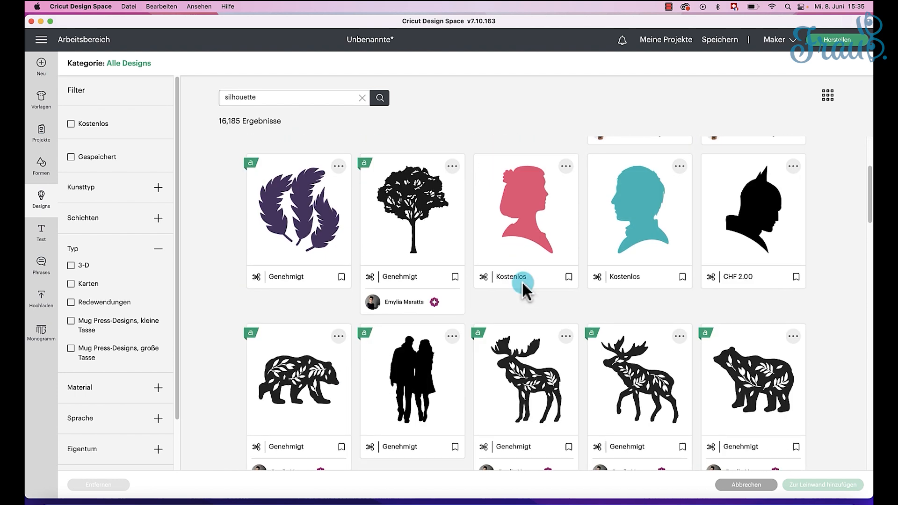
scroll(523, 285, down, 1)
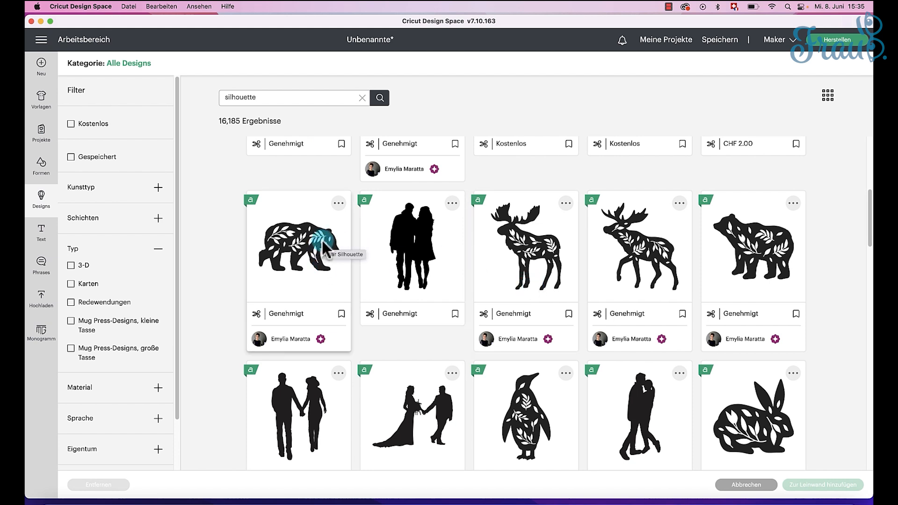
scroll(537, 315, down, 8)
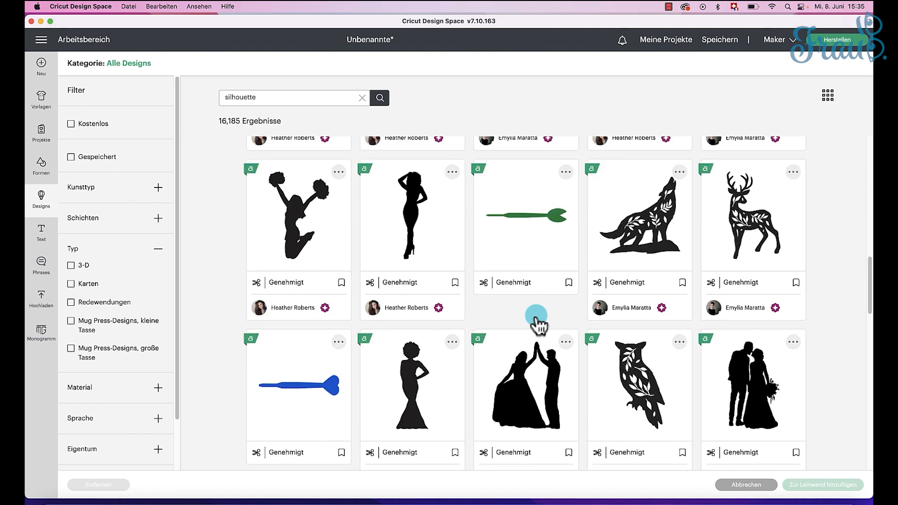
scroll(537, 320, down, 12)
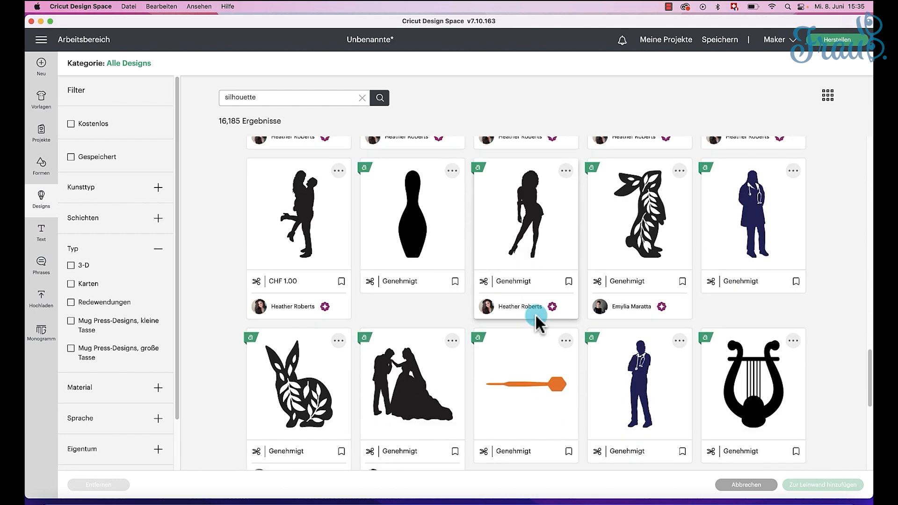
scroll(536, 317, down, 5)
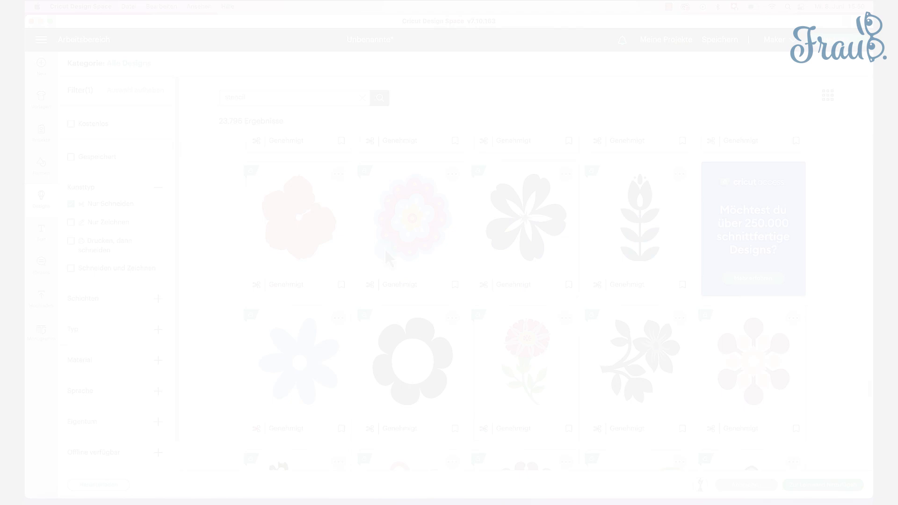
click(798, 485)
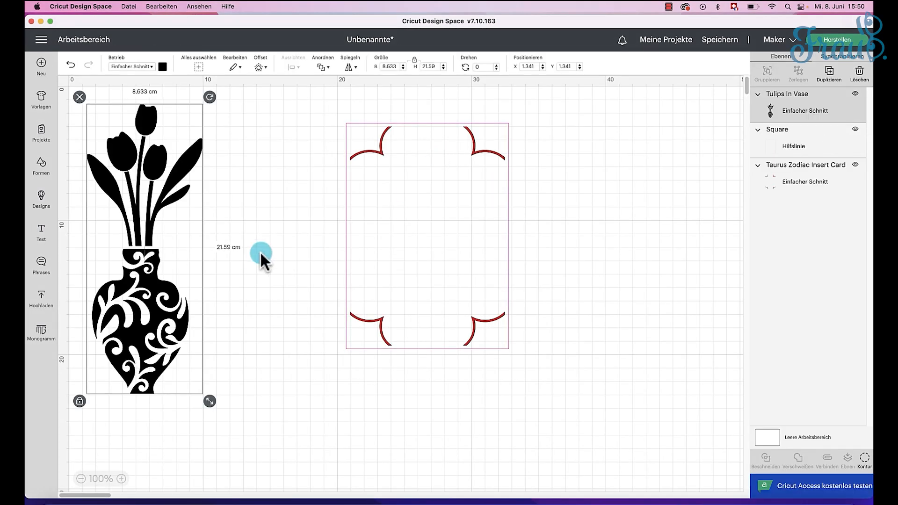
Step: Shrink the Tulips In Vase design proportionally and place it inside the guide rectangle between the corner ornaments
drag(210, 402, 159, 275)
drag(111, 234, 418, 286)
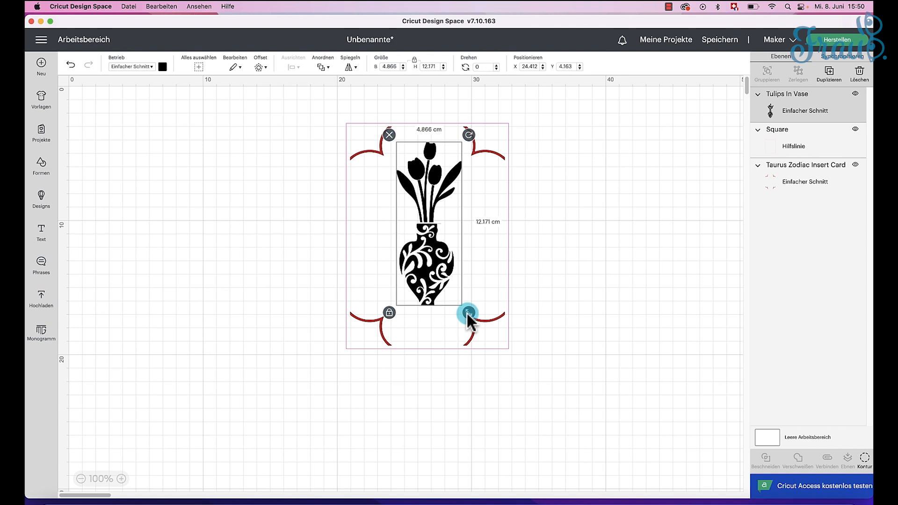
drag(468, 312, 464, 295)
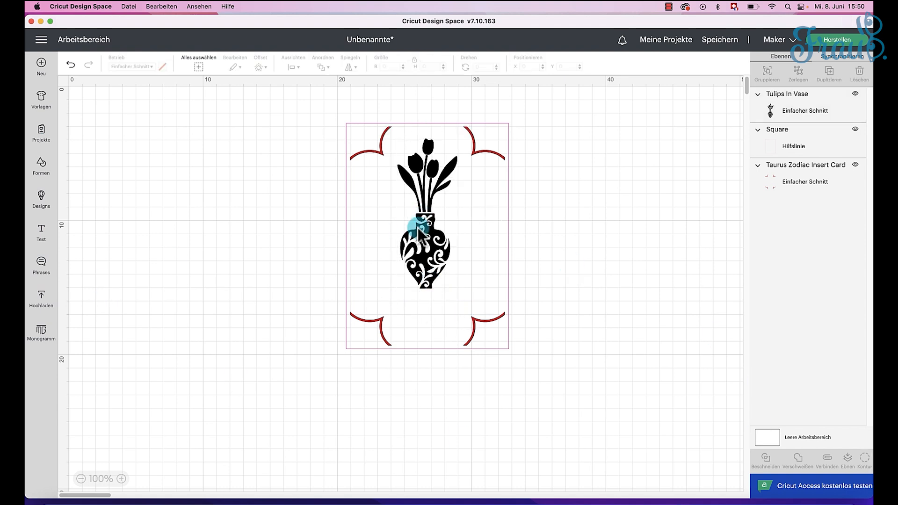
Step: Search the phrases for "flowers" and place the Bloom Where You Are Planted design on the canvas beside the guide rectangle
click(42, 267)
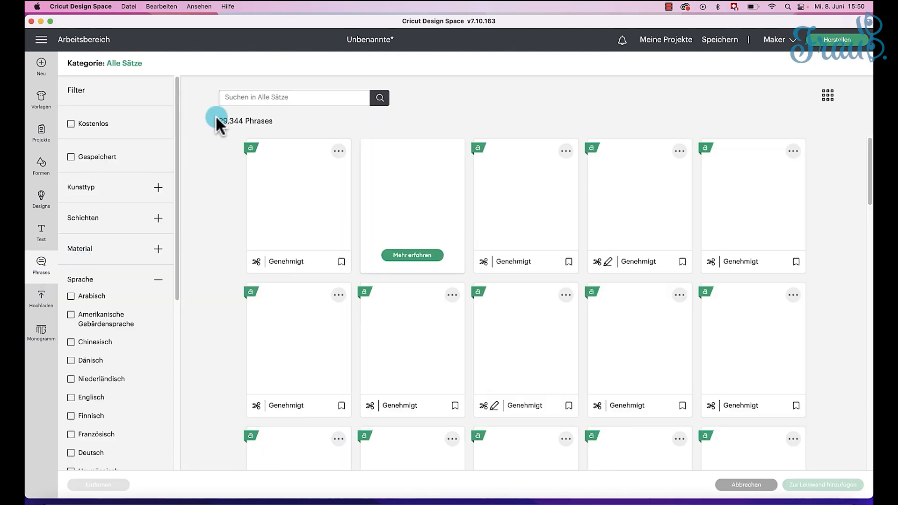
click(273, 98)
text(f)
key(Return)
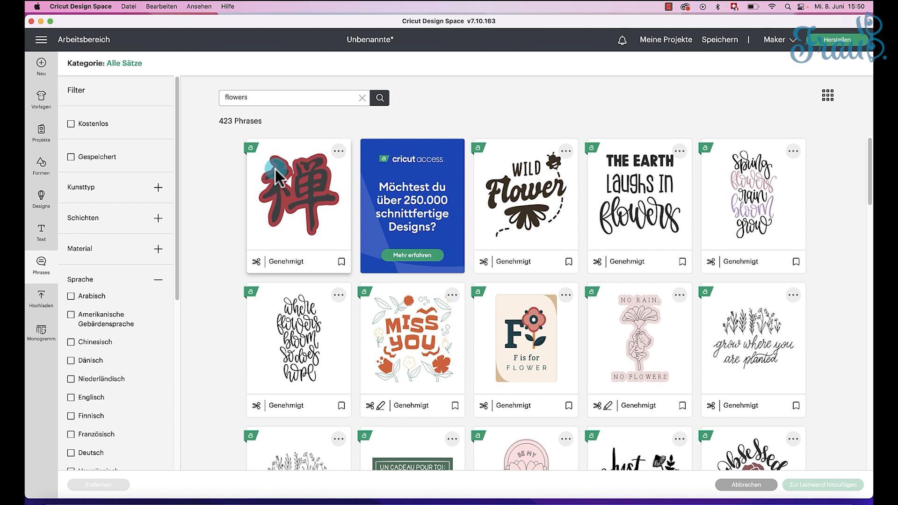
scroll(341, 267, down, 5)
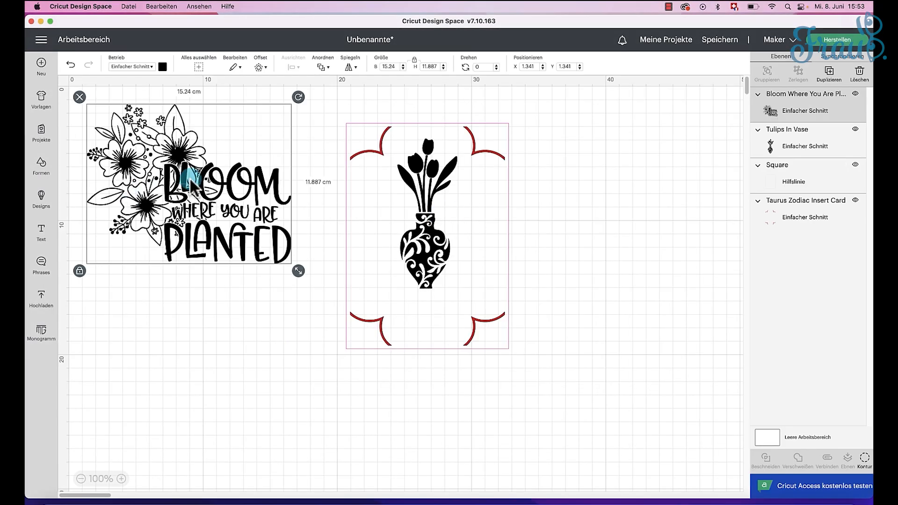
drag(190, 185, 232, 186)
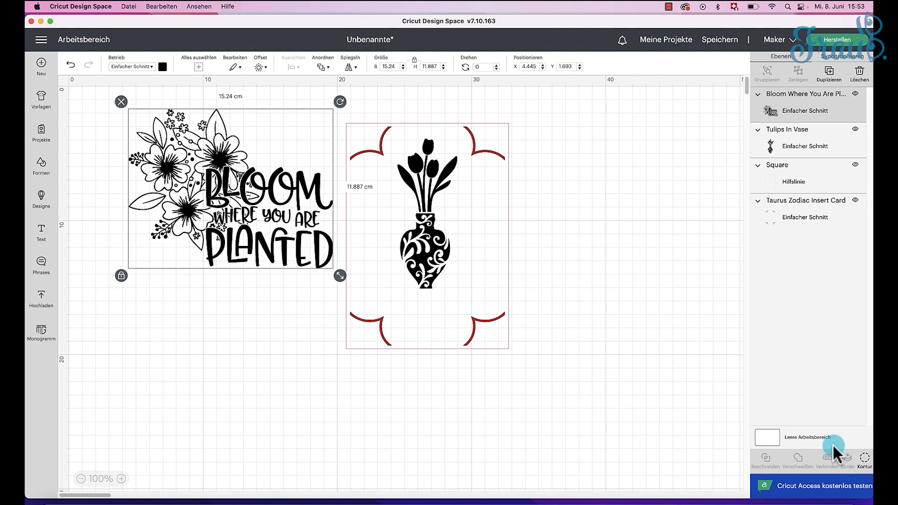
Step: Hide the flower contours of the Bloom Where You Are Planted design, leaving only its lettering
click(864, 458)
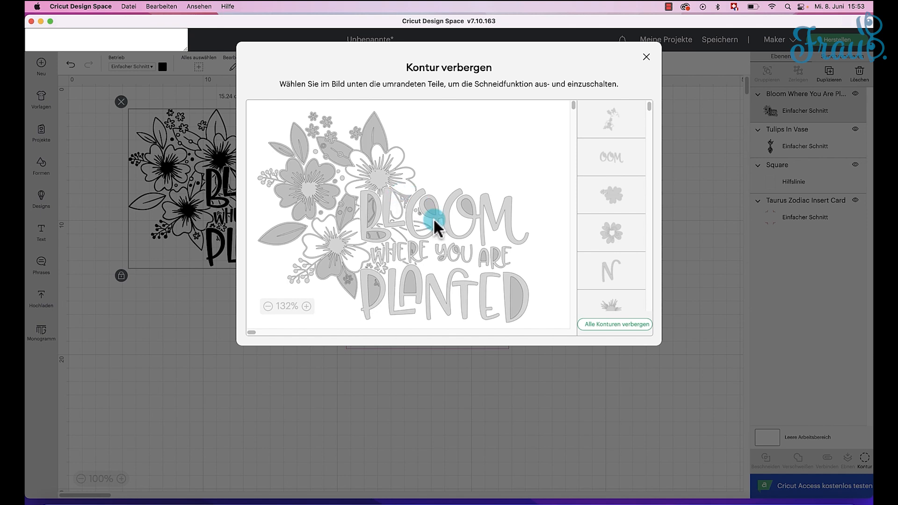
click(294, 169)
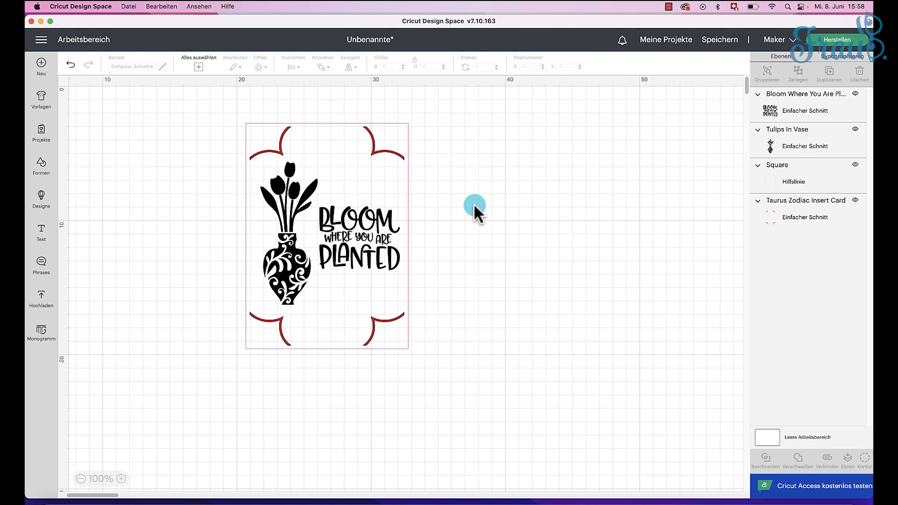
Step: Change the material colour of the corner ornaments to the black used by the vase
click(294, 275)
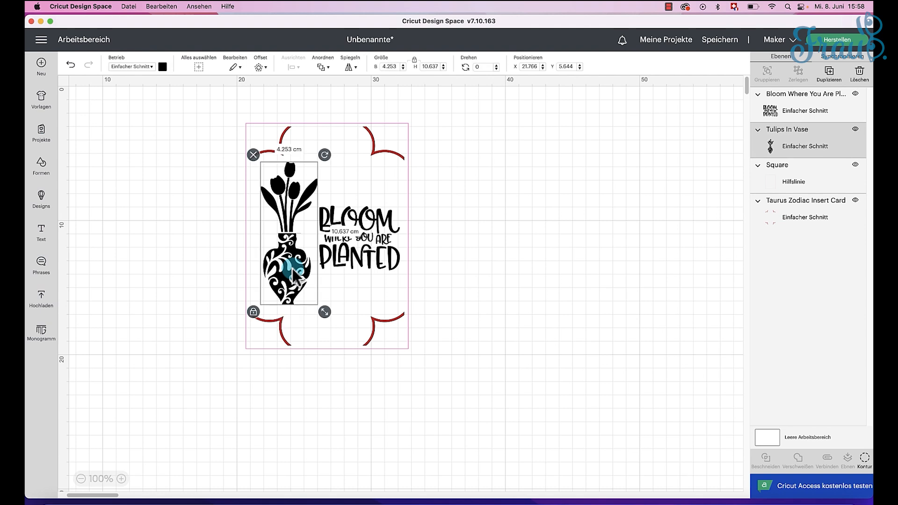
click(384, 157)
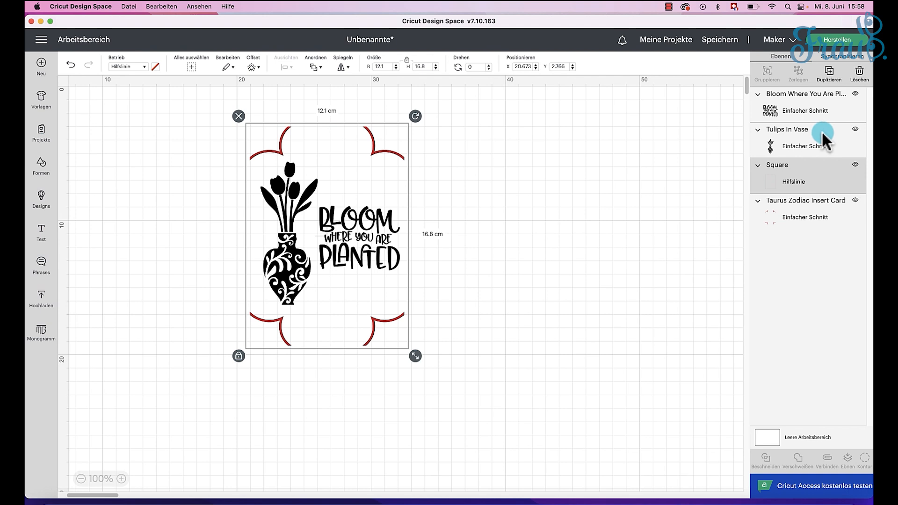
click(800, 217)
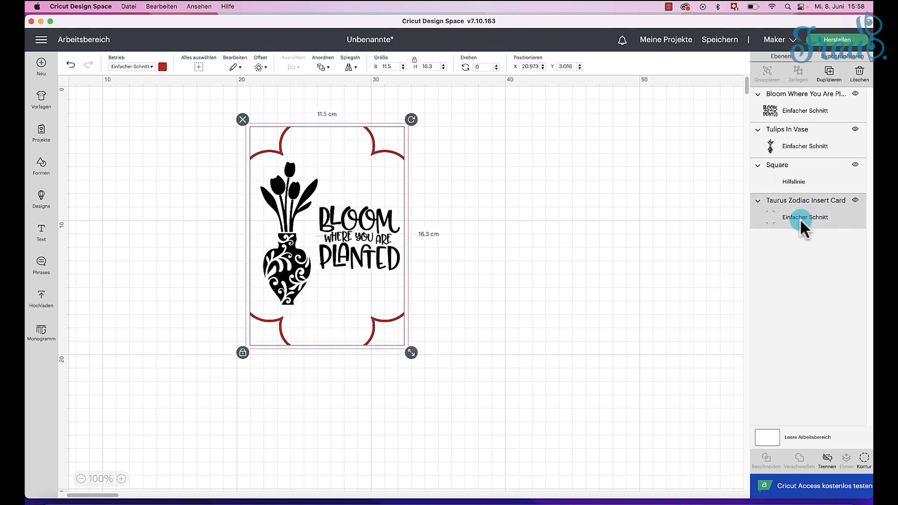
click(163, 67)
click(185, 107)
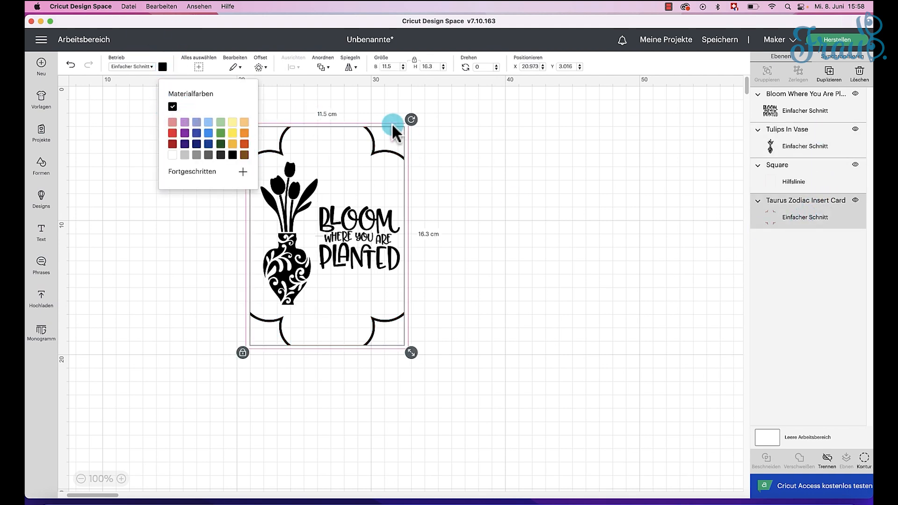
Step: Change the operation of the Bloom Where You Are Planted lettering to Starke Folie (bold foil)
click(369, 226)
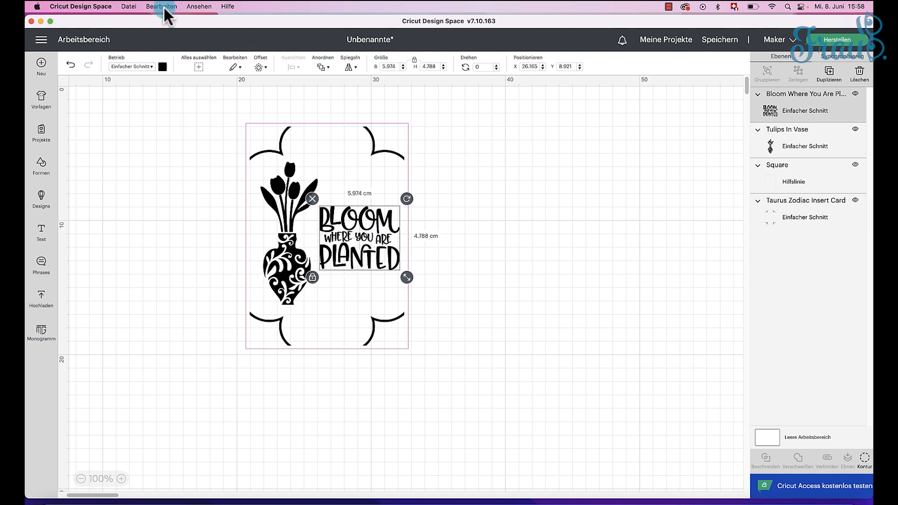
click(152, 66)
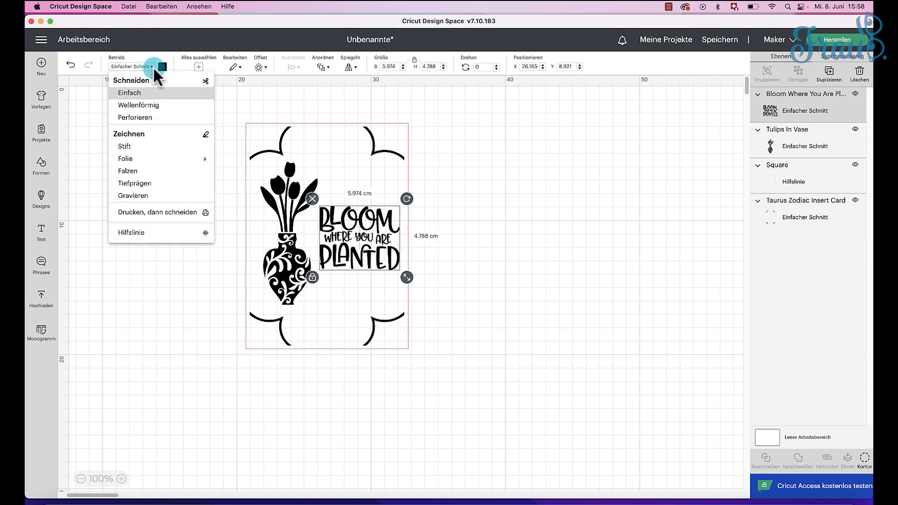
mouse_move(161, 159)
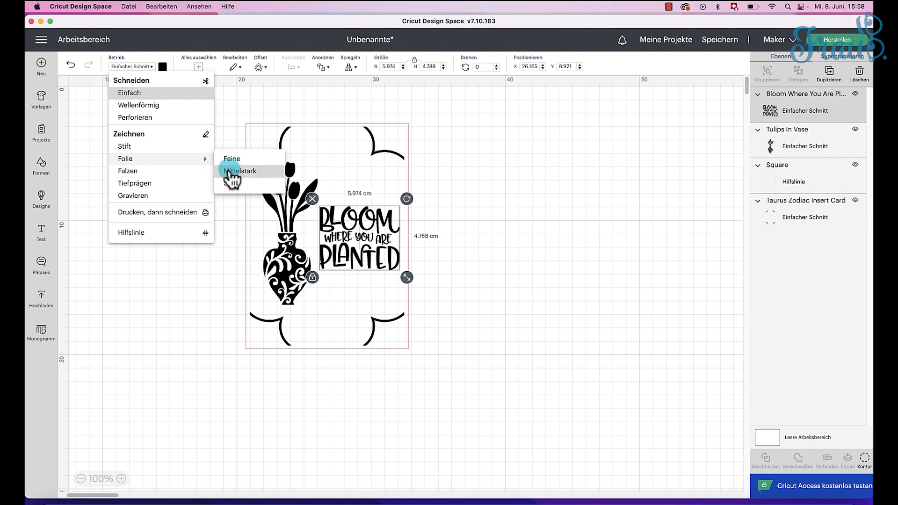
click(232, 184)
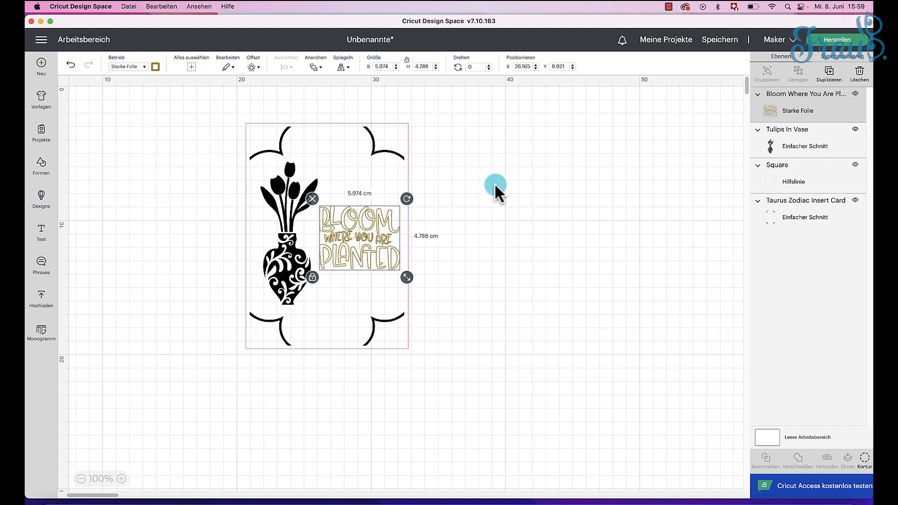
click(494, 186)
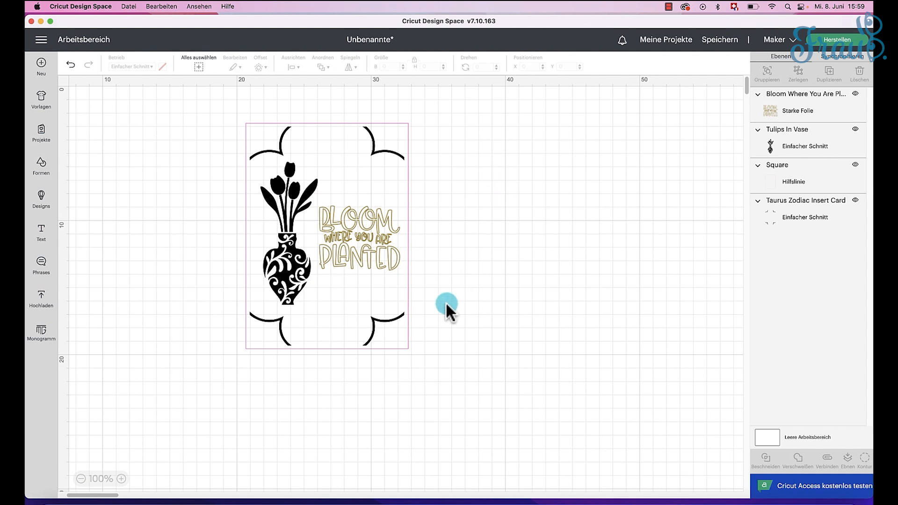
Step: Attach all card elements together with Verbinden and hide the Square guide layer
drag(458, 325, 200, 134)
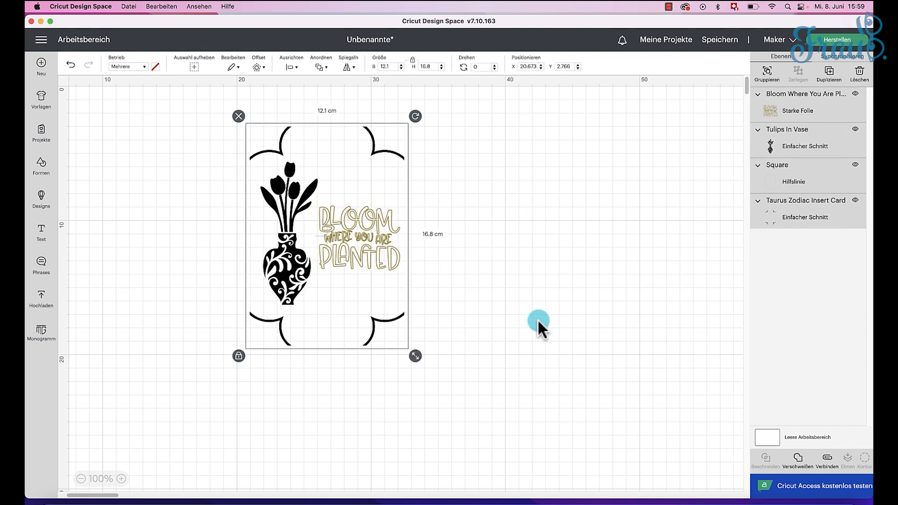
click(830, 461)
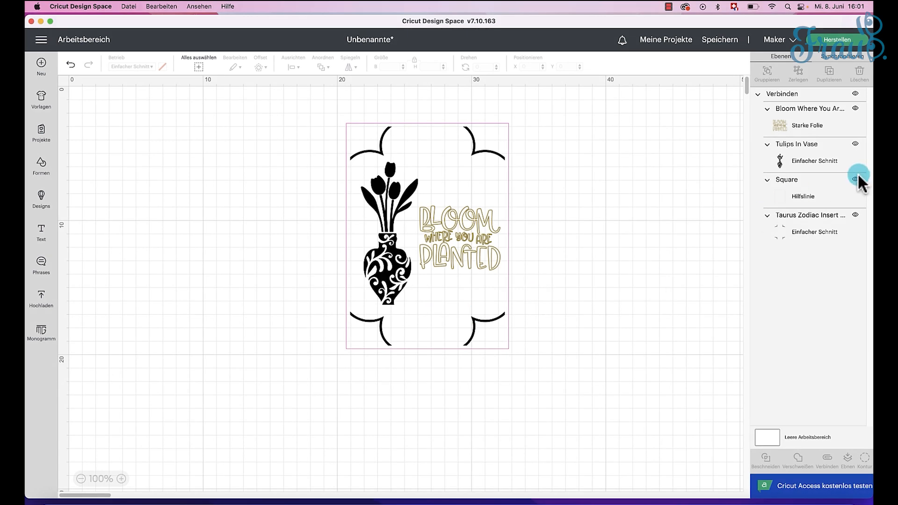
click(855, 179)
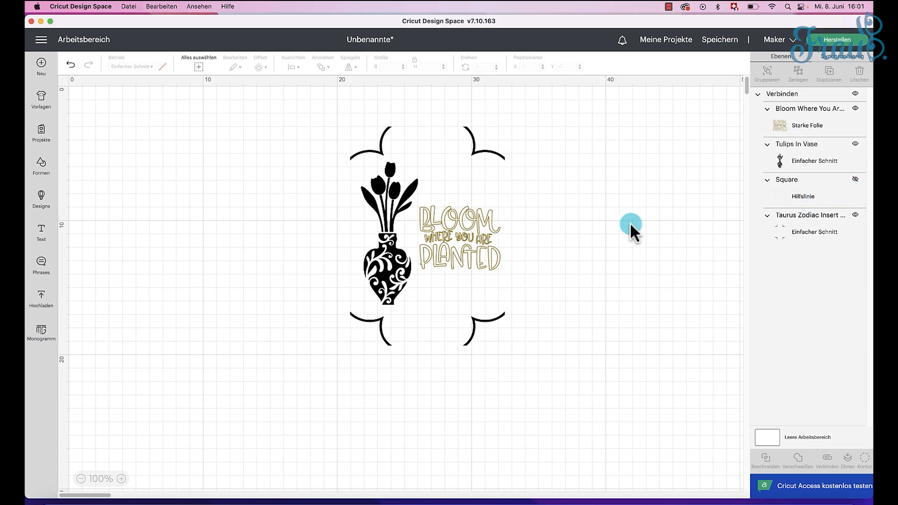
Step: Check the card's placement in the mat preview and return to the canvas
click(826, 43)
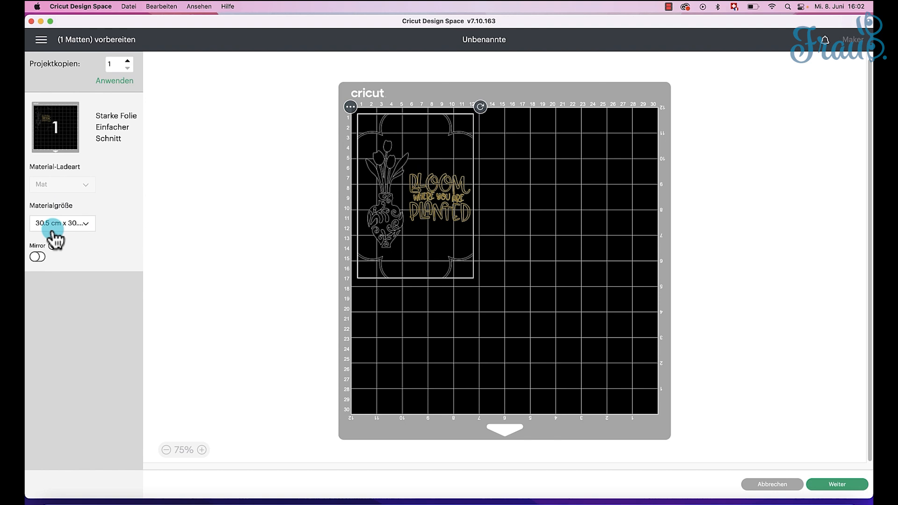
click(773, 484)
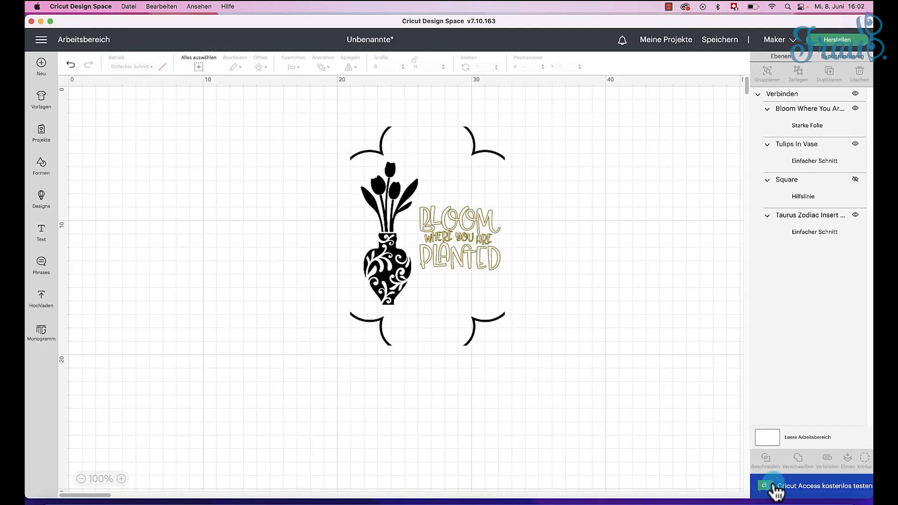
Step: Select the whole attached card design and set its width to 11.4 cm with locked proportions
drag(538, 358, 298, 103)
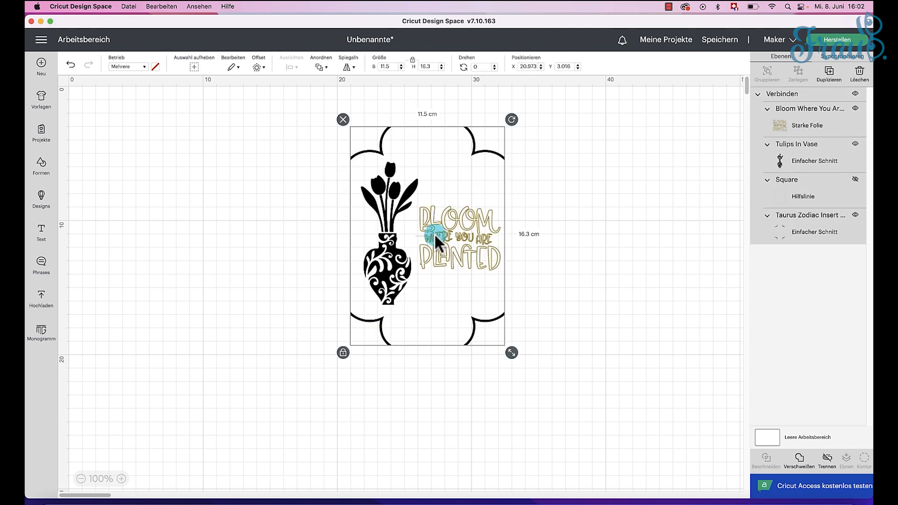
click(393, 66)
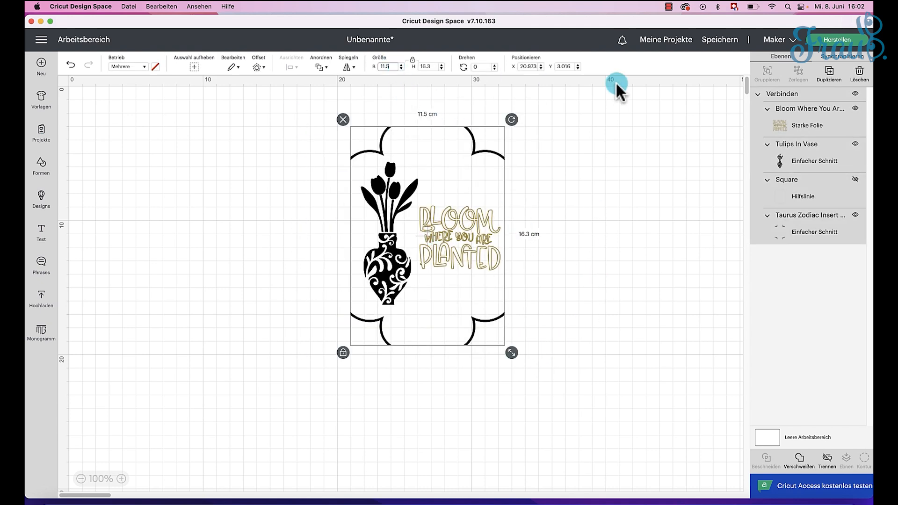
text(4)
key(Tab)
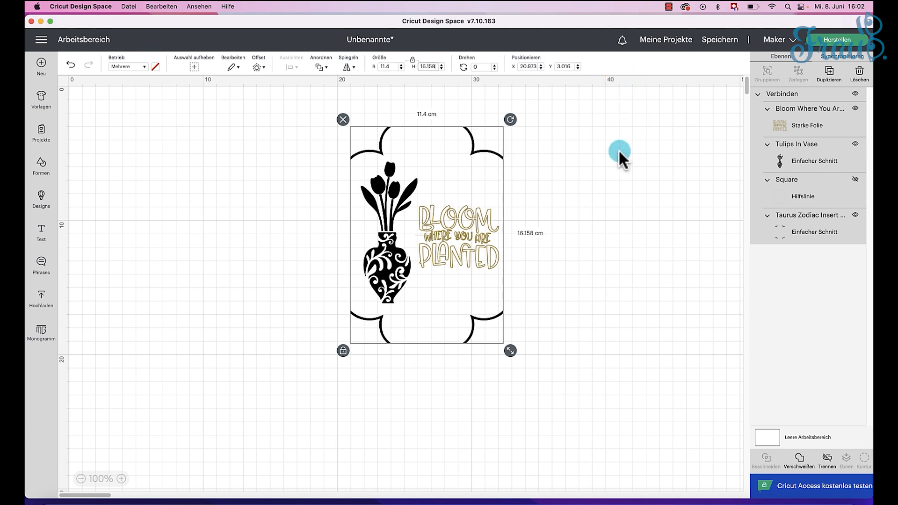
Step: Prepare the card for making on the card mat (Kartenschneidematte) and continue to the material settings
click(846, 45)
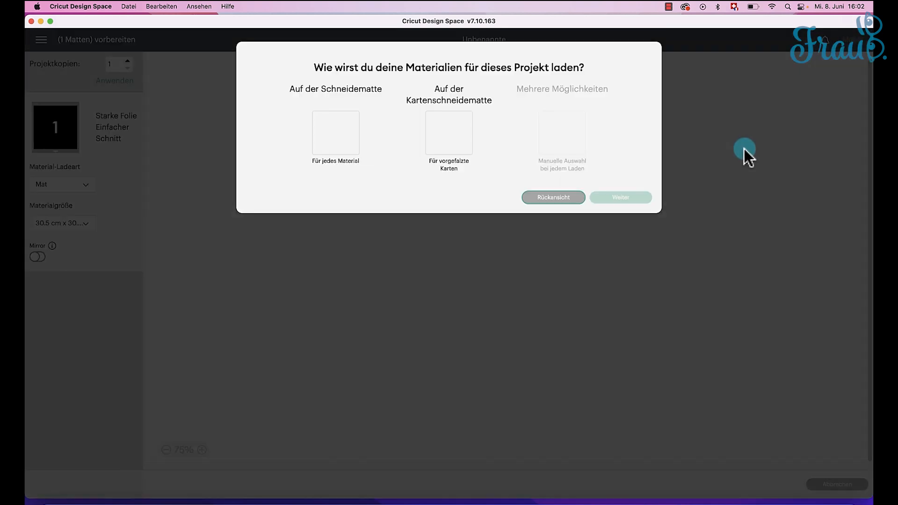
click(456, 138)
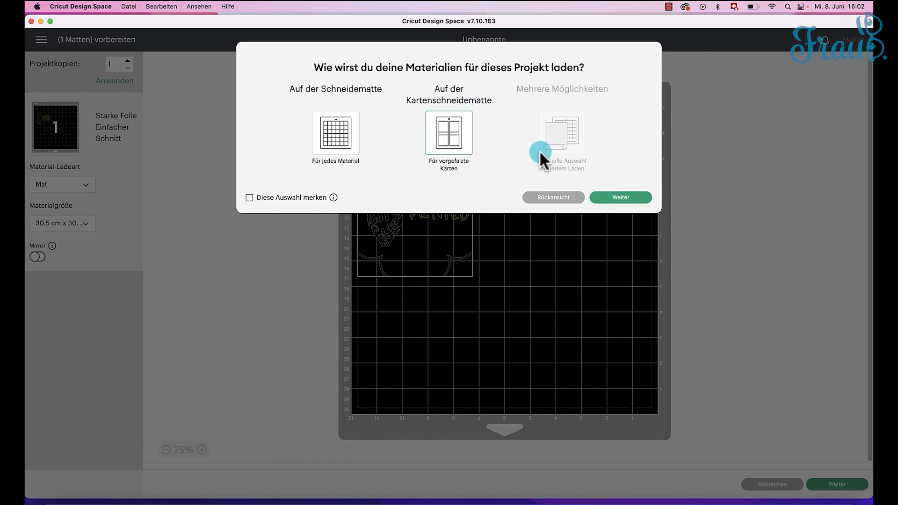
click(621, 198)
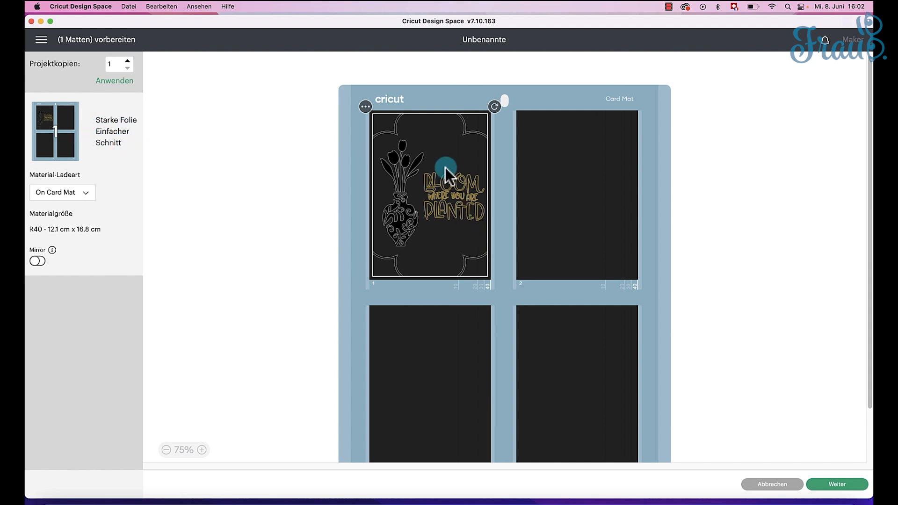
click(835, 486)
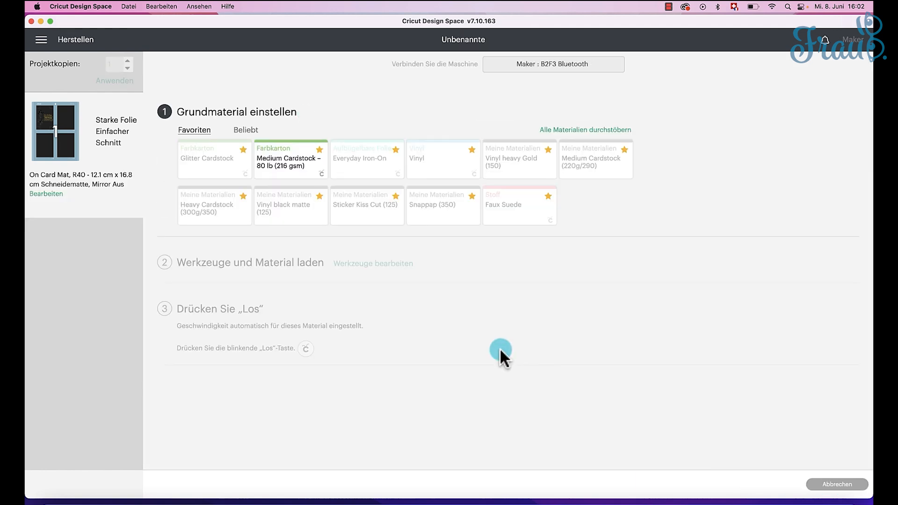
Step: Set the base material to Karte einfügen – Karton (Insert Card - Cardstock) from the full list of materials
click(563, 131)
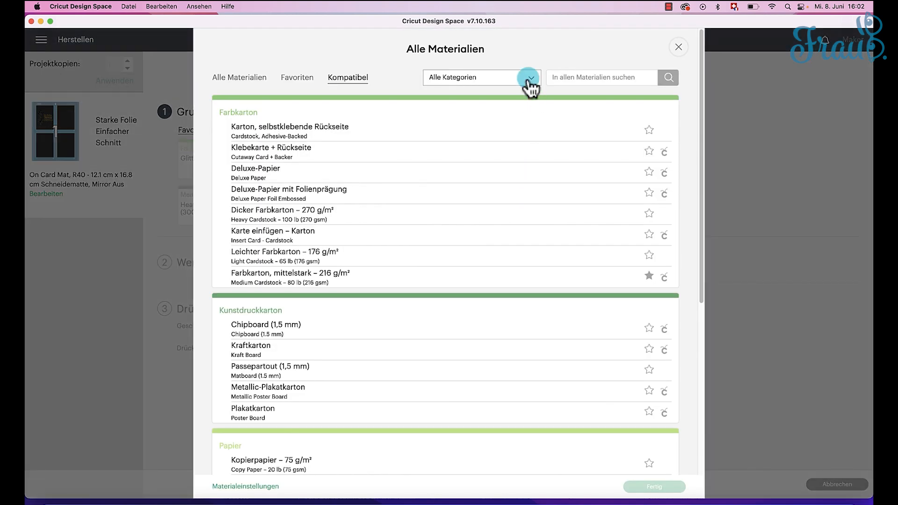
click(486, 80)
click(480, 95)
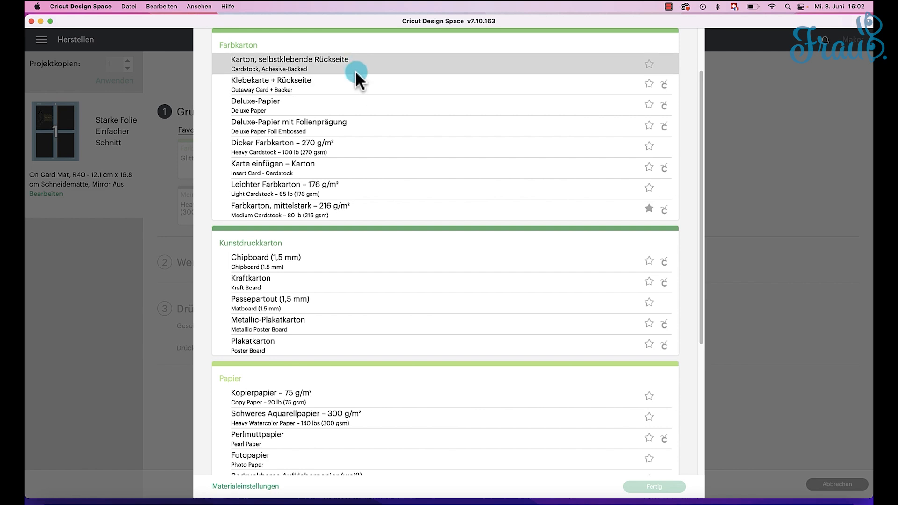
click(282, 173)
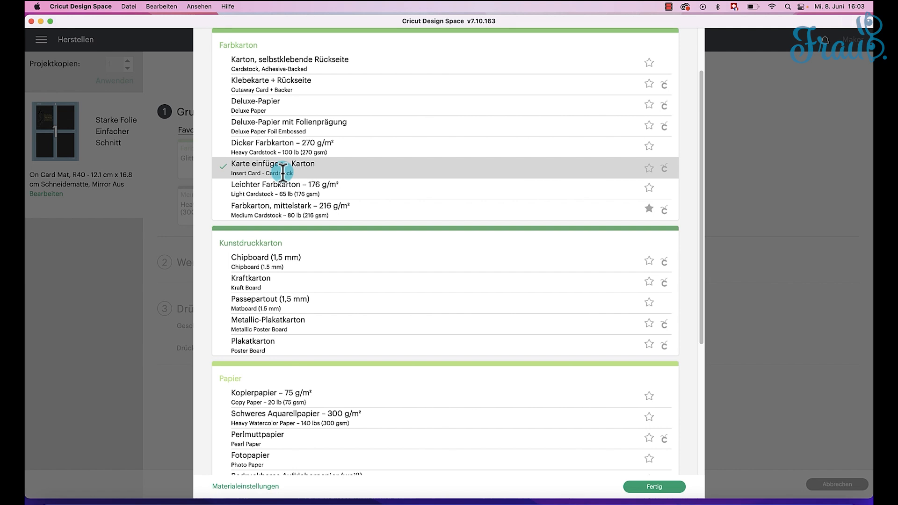
click(664, 489)
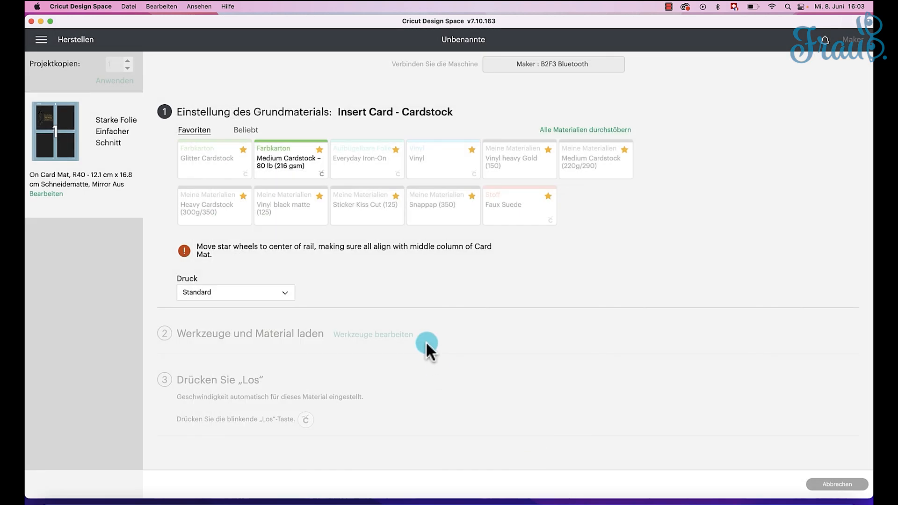